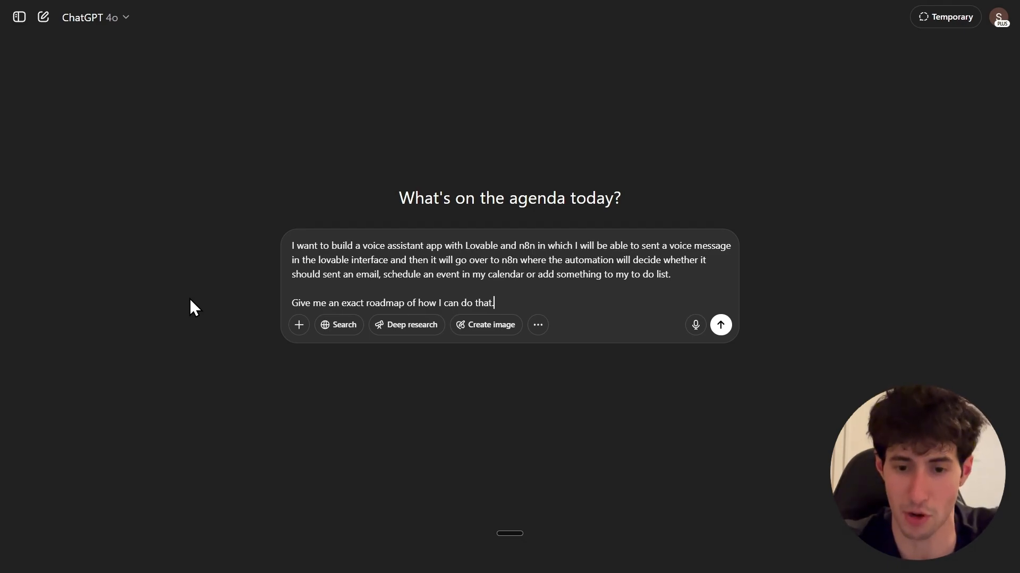
Submit the prompt requesting an exact roadmap for a Lovable and n8n voice assistant, and skim the step-by-step answer.
key(Return)
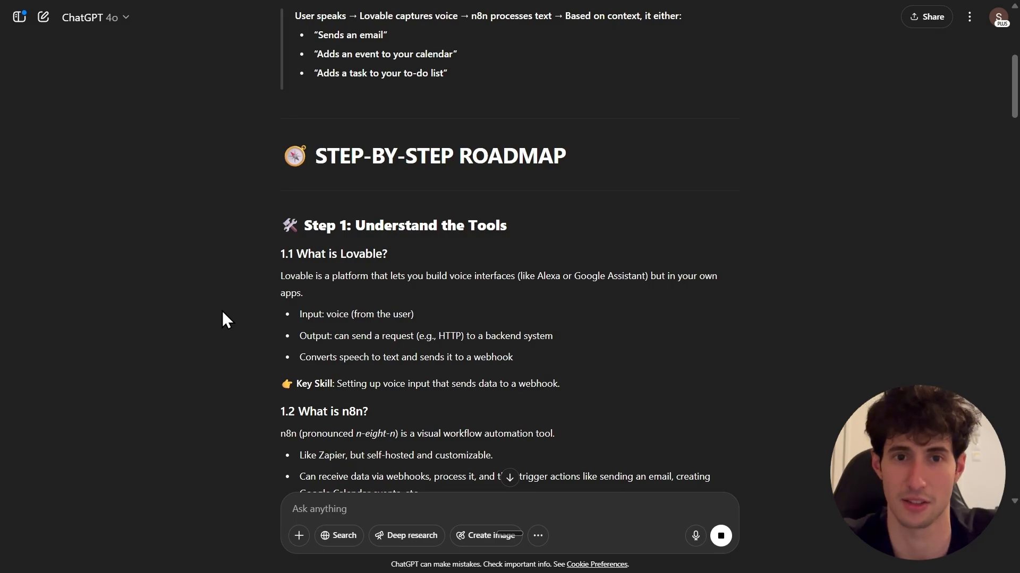
scroll(338, 174, down, 3)
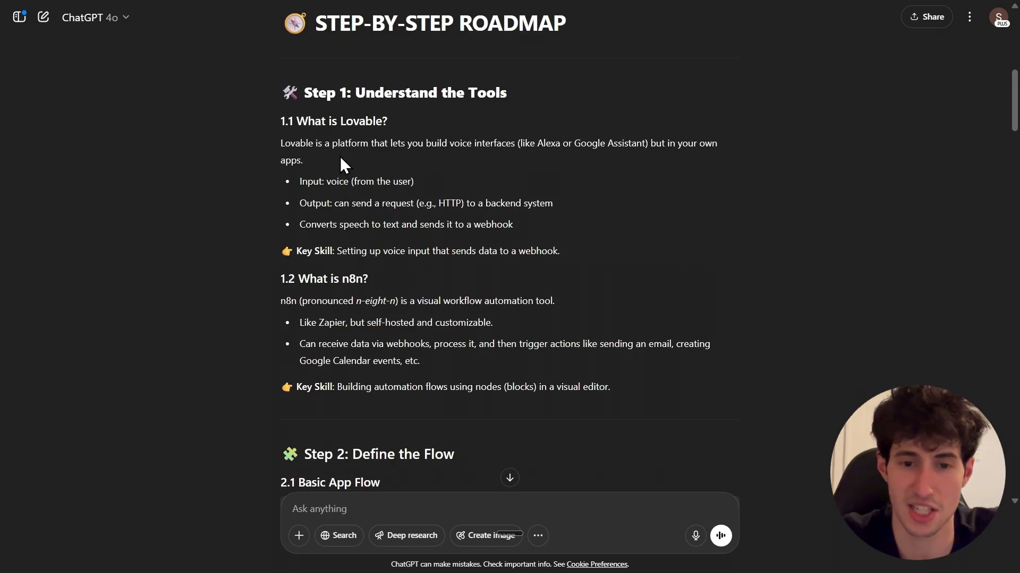
scroll(334, 187, down, 1)
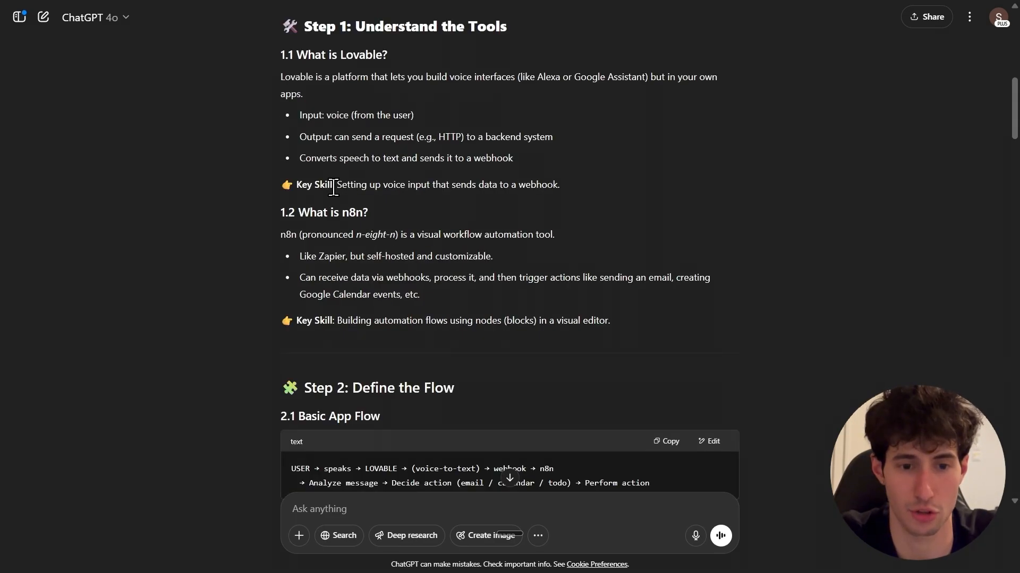
scroll(335, 187, down, 15)
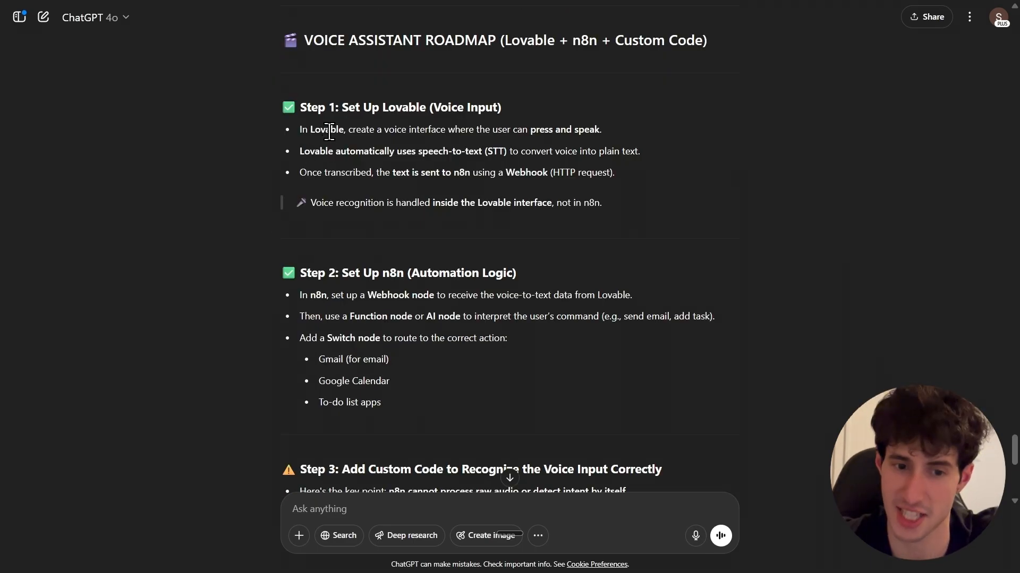
Review the voice assistant roadmap's three parts: Lovable voice input, n8n automation logic and custom code for voice recognition.
drag(327, 110, 425, 107)
click(411, 103)
click(457, 116)
scroll(366, 181, down, 2)
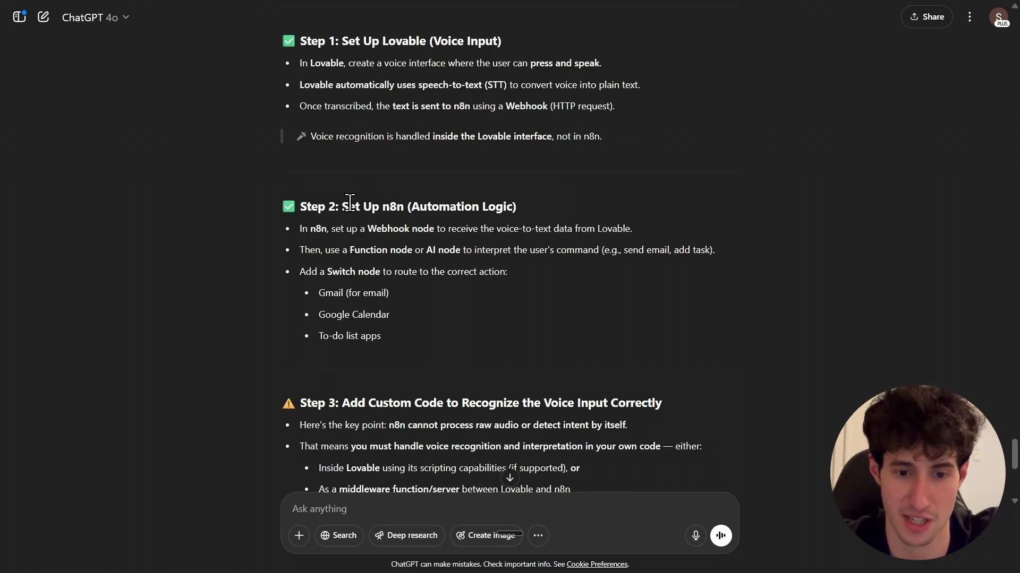
scroll(389, 202, down, 1)
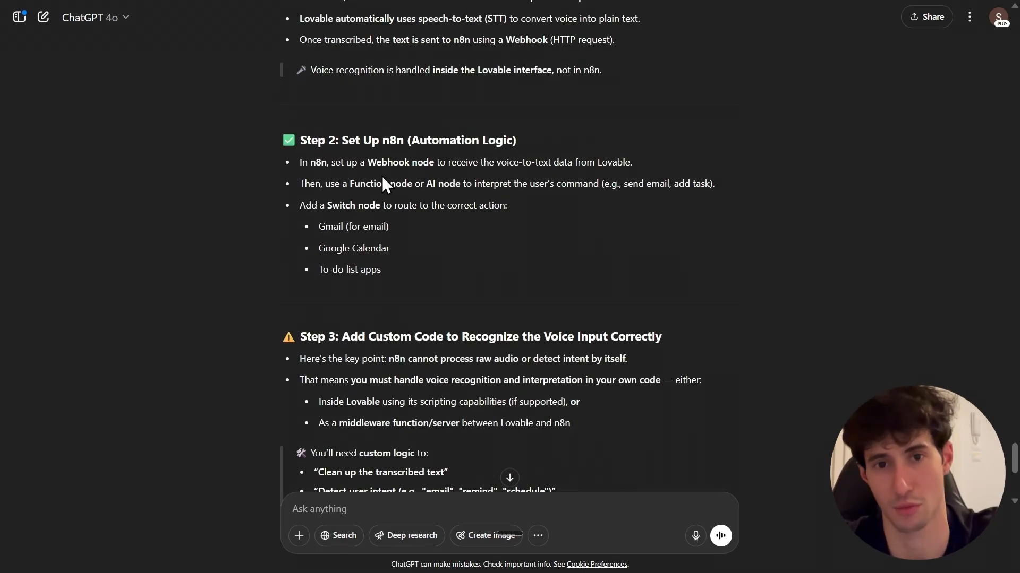
scroll(382, 183, down, 1)
double_click(360, 272)
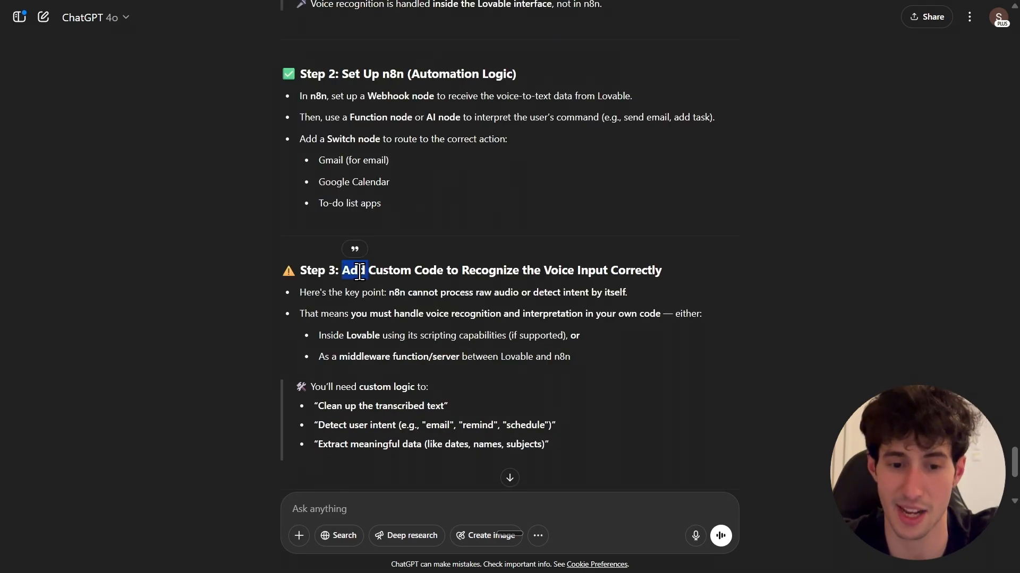
click(329, 272)
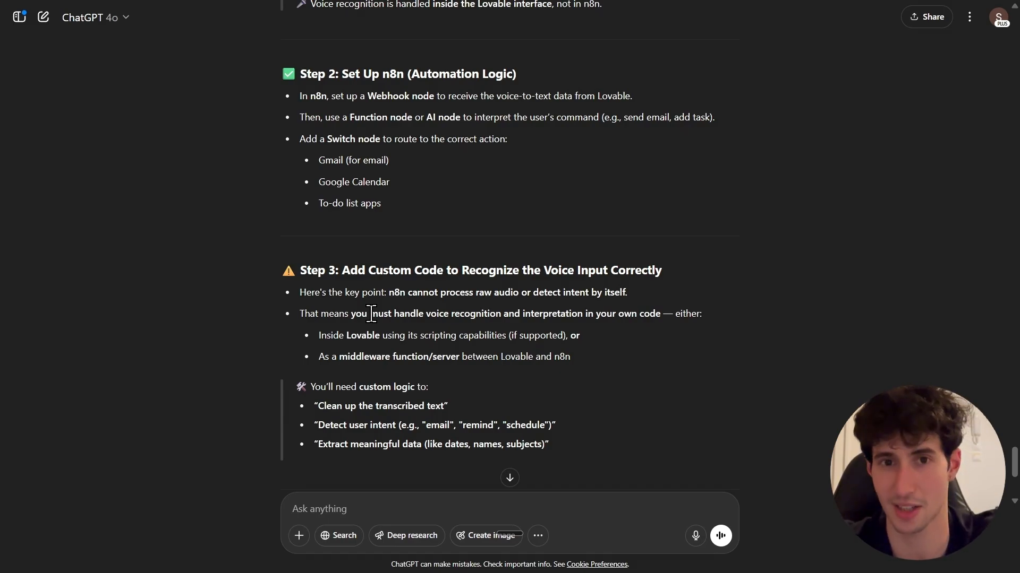
scroll(371, 109, up, 5)
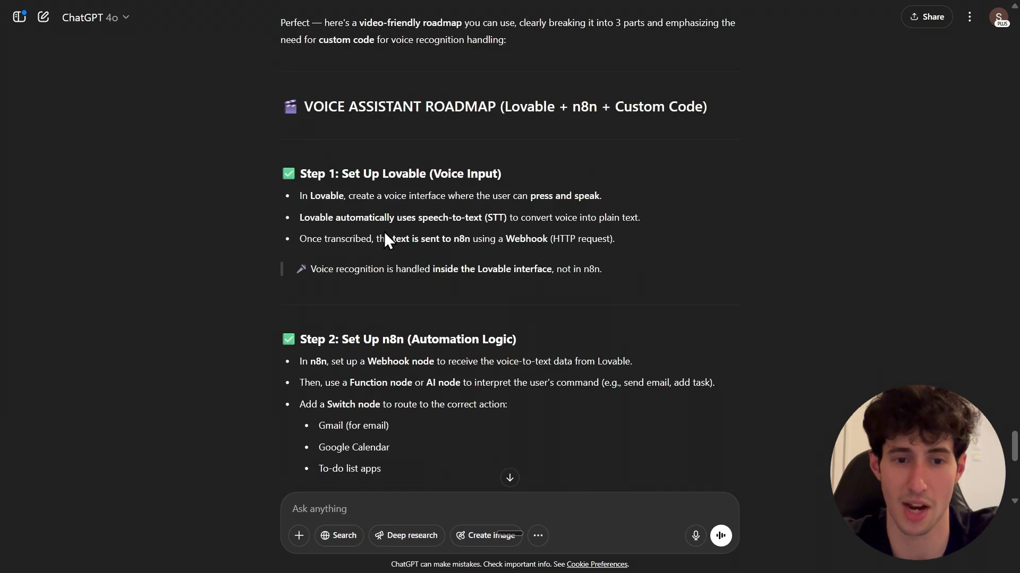
scroll(384, 232, down, 2)
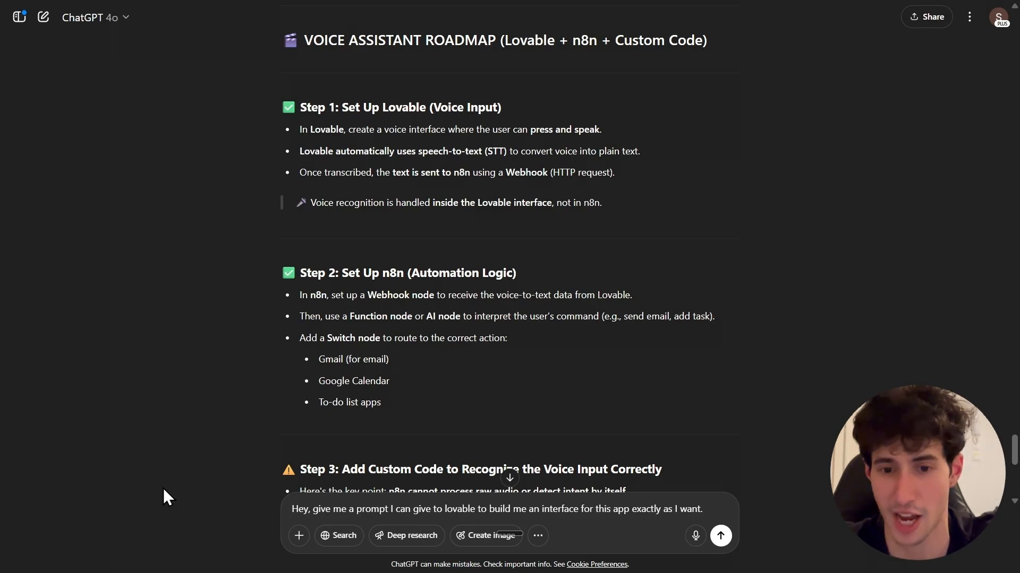
Request a Lovable prompt for building the app's interface exactly as wanted, and copy the quoted prompt from the answer.
key(Return)
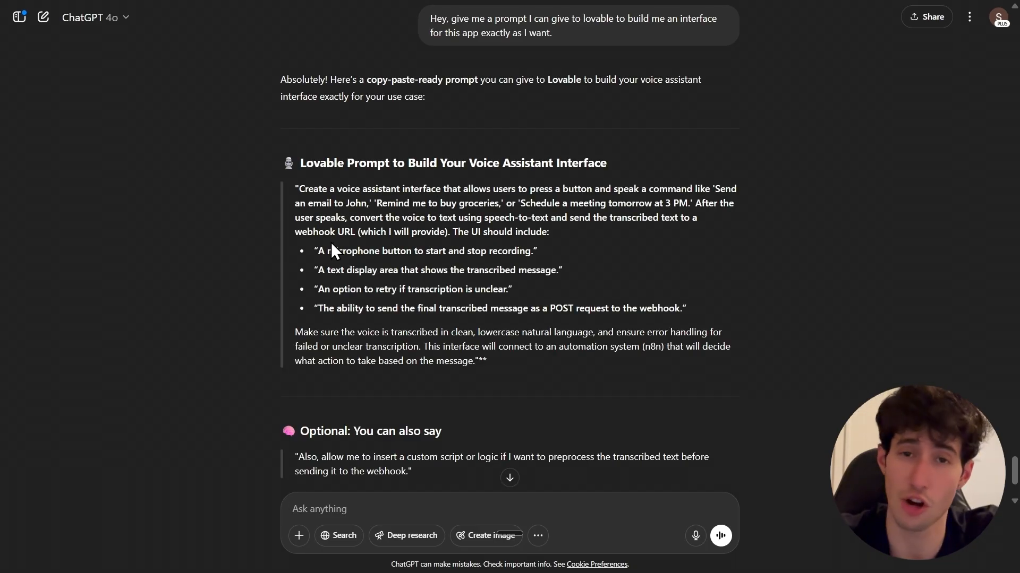
drag(298, 189, 479, 361)
right_click(424, 311)
click(444, 324)
Switch to Lovable and submit the copied voice assistant interface prompt as a new project.
key(alt+Tab)
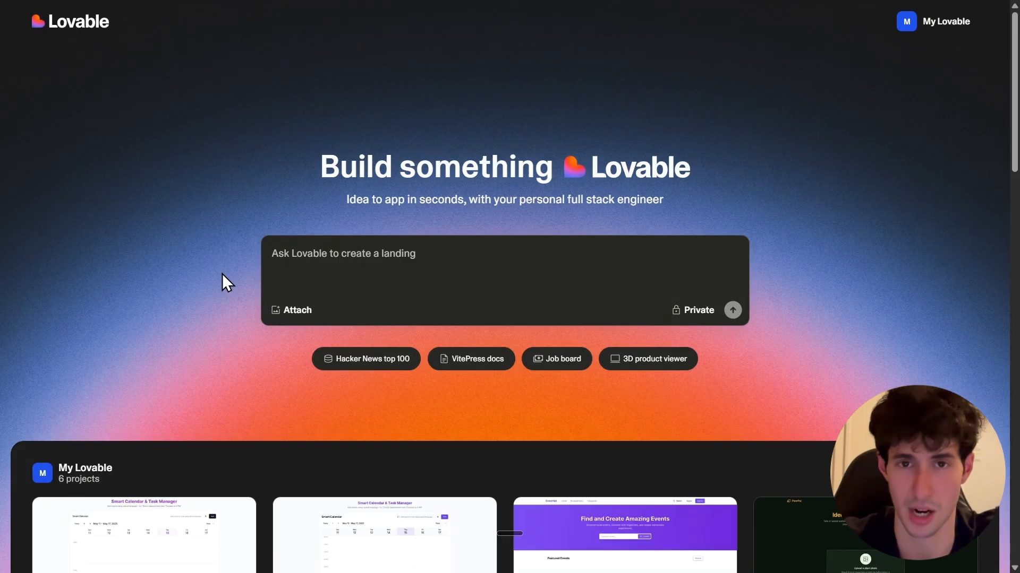
key(ctrl+v)
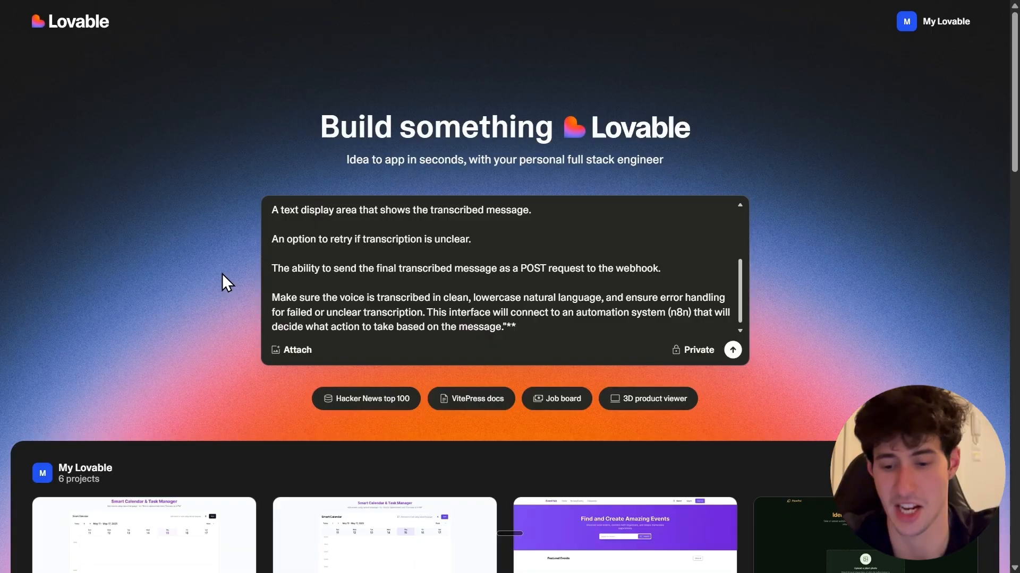
key(Return)
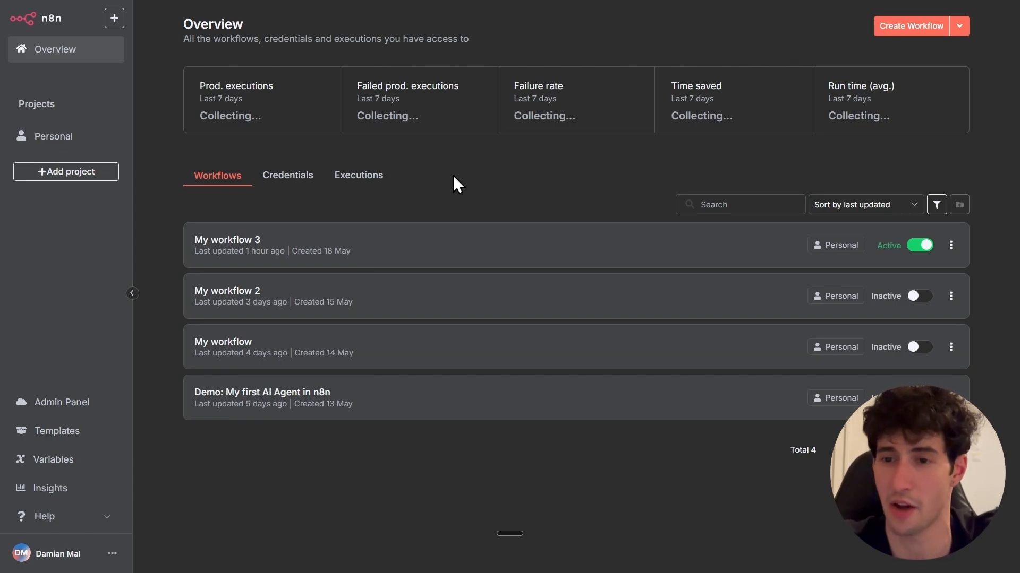
In n8n, create a new workflow and add a Webhook node as its trigger.
click(916, 27)
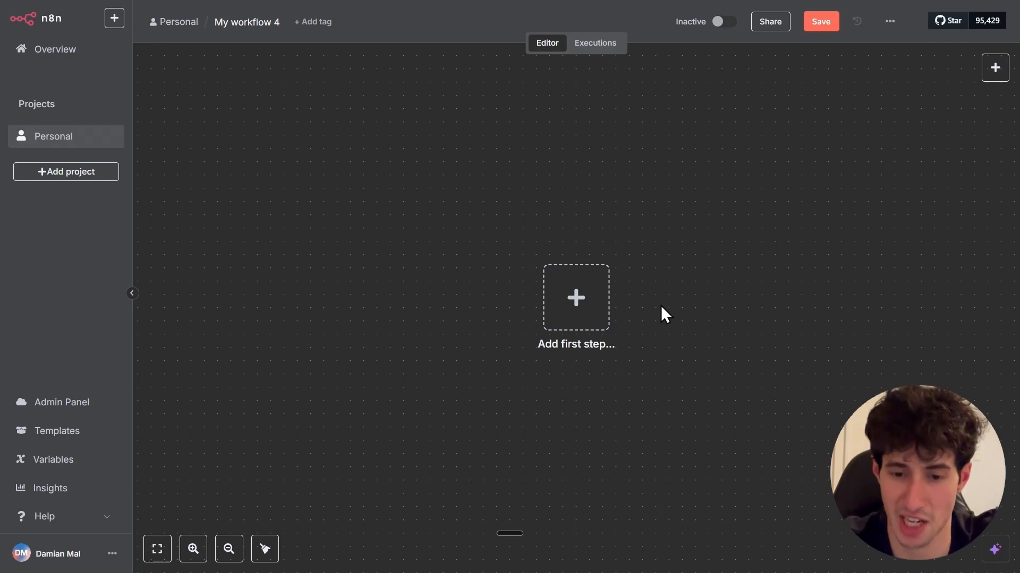
click(578, 308)
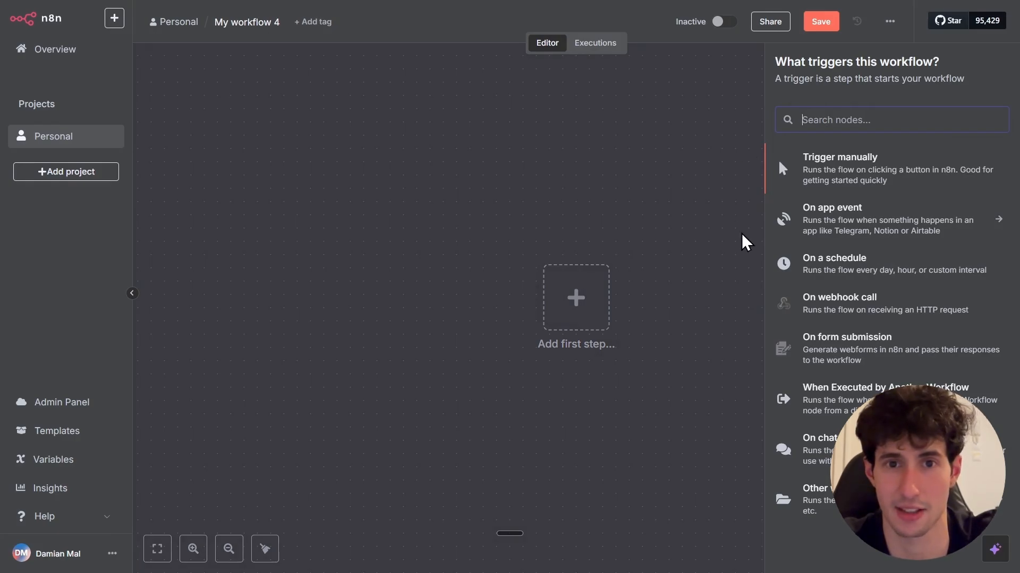
text(we)
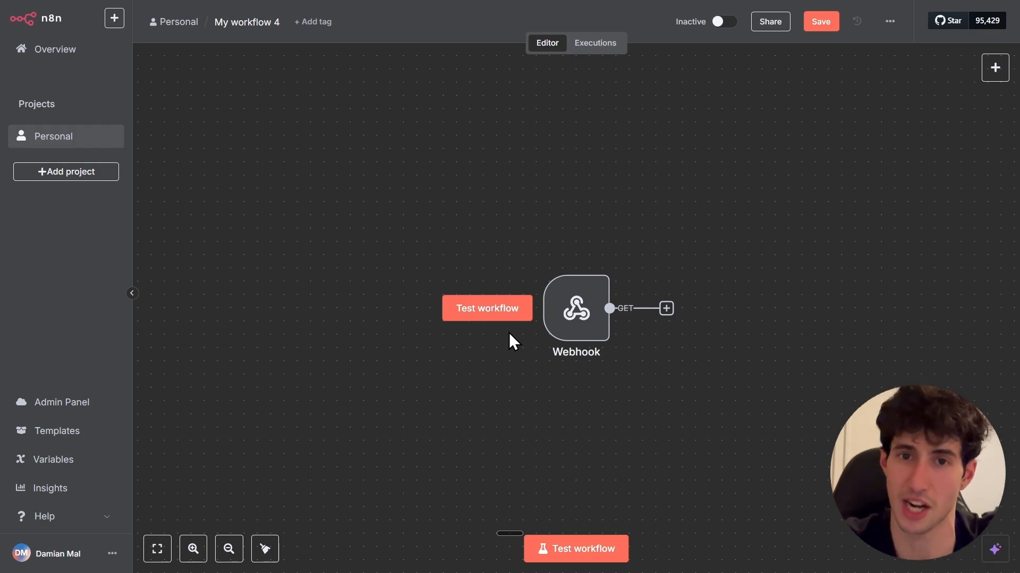
Set the Webhook node's HTTP method to POST and copy its test URL.
click(579, 328)
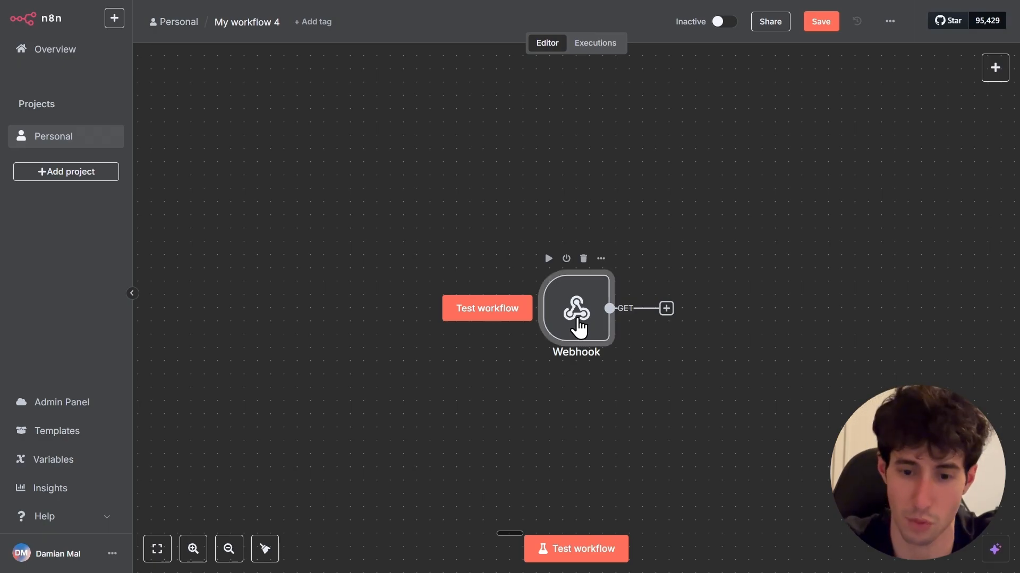
double_click(579, 328)
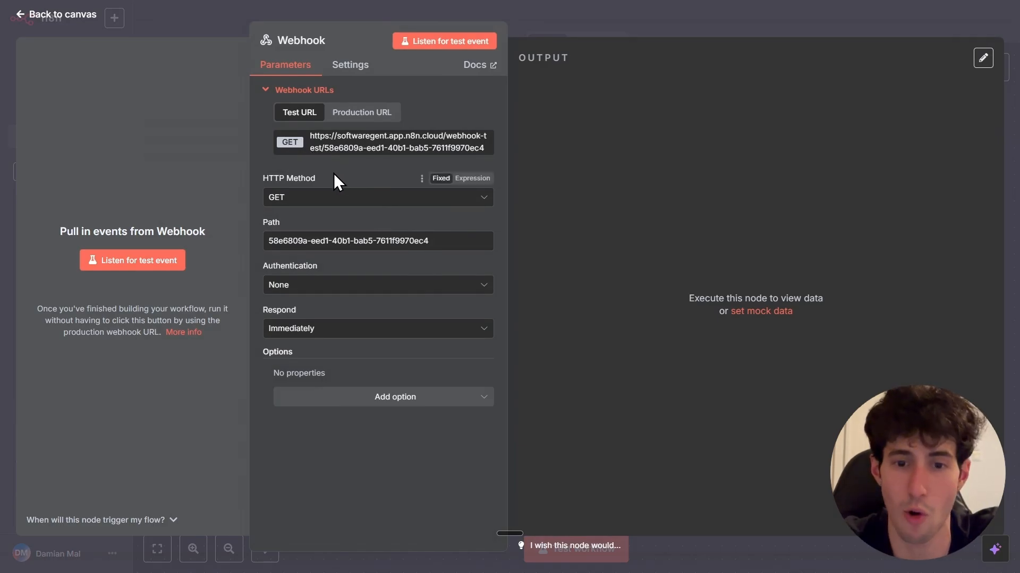
click(322, 202)
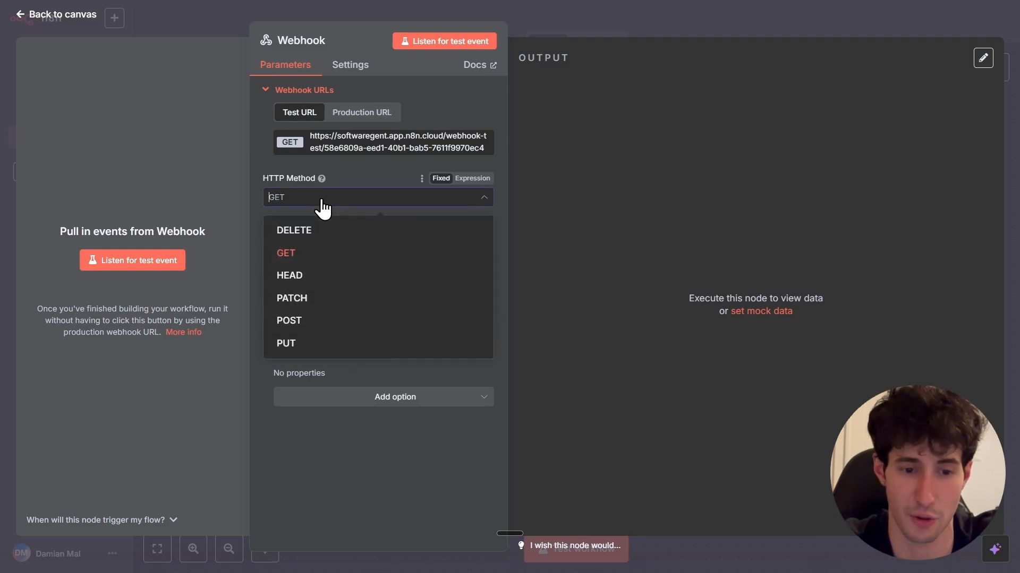
click(297, 320)
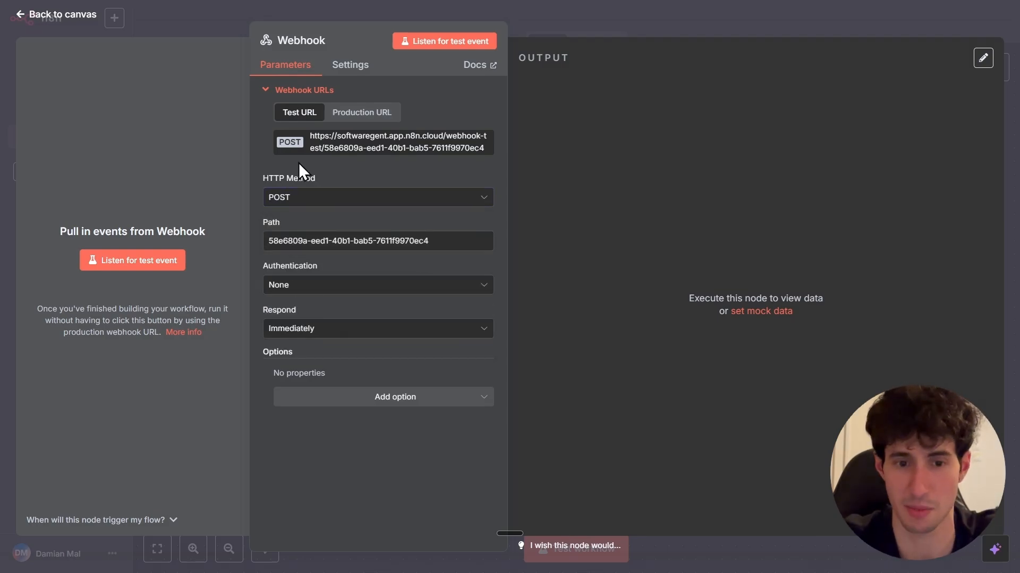
click(332, 144)
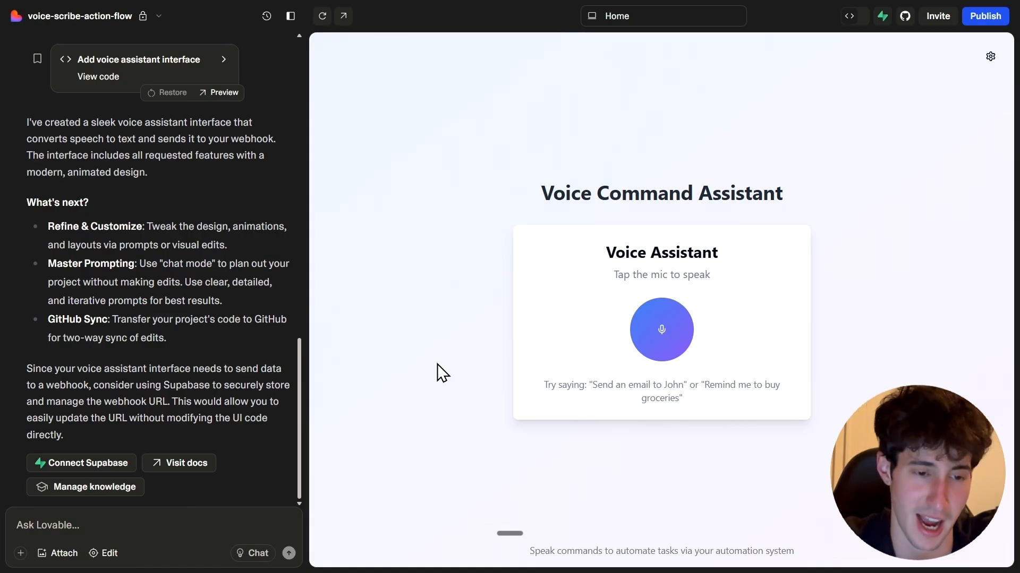
In Lovable, send the webhook test URL with instructions to connect it for POST requests and add a prompt text box underneath the microphone.
click(142, 524)
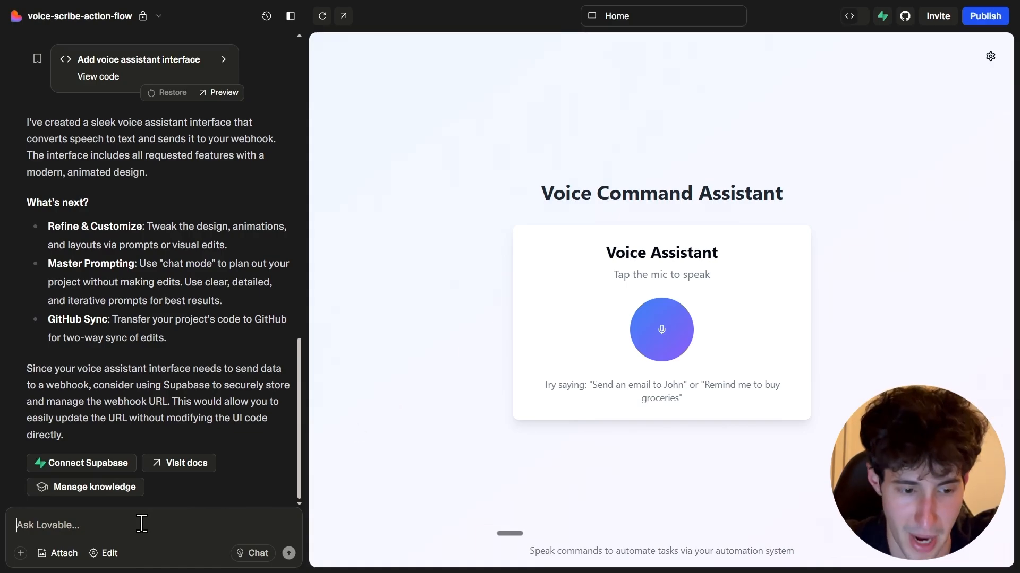
key(ctrl+v)
key(shift+Return)
key(shift+Return)
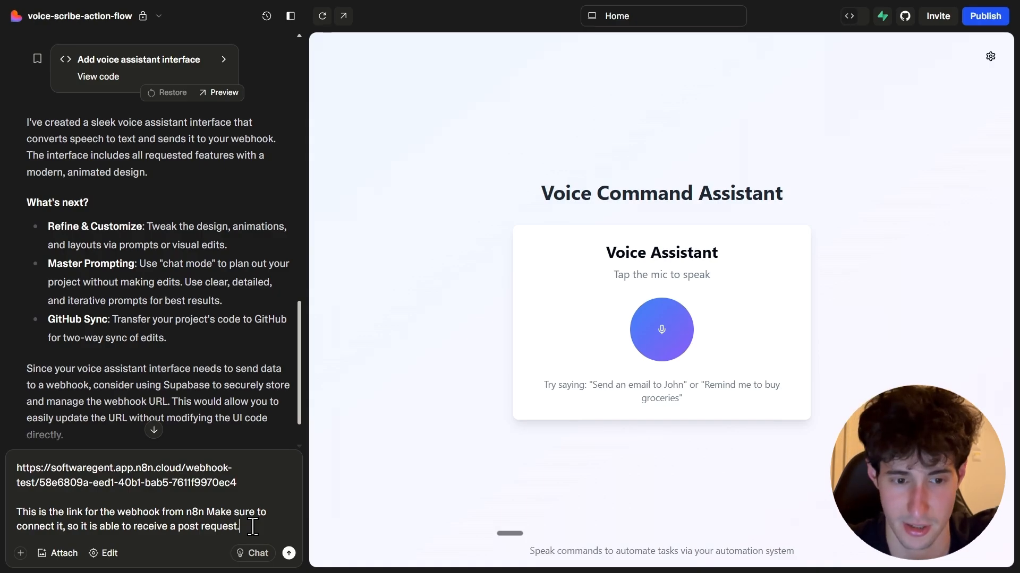
key(shift+Return)
key(shift+Return)
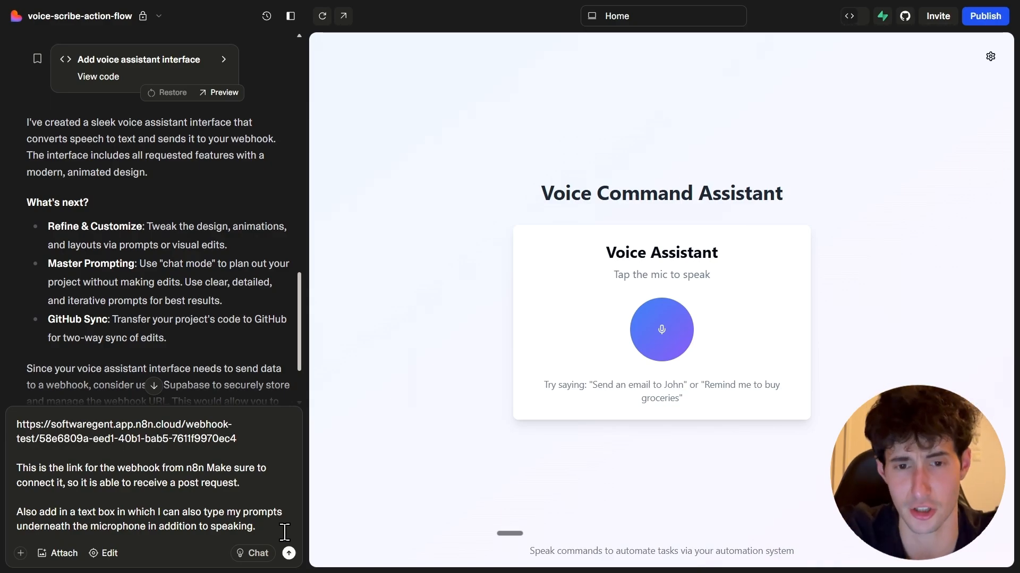
key(Return)
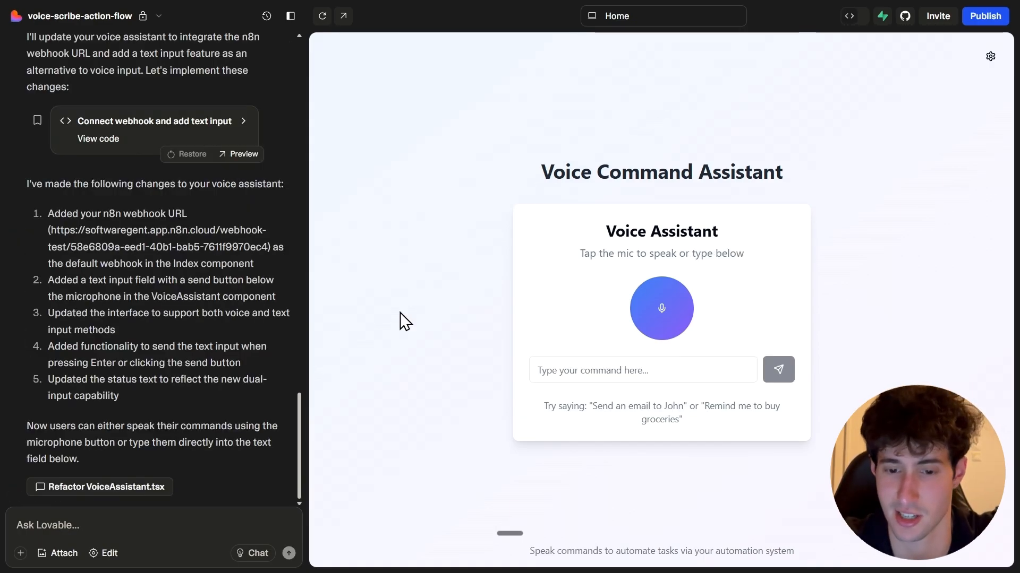
Ready the assistant preview's command field, and in n8n start listening for a test event on the Webhook node.
click(555, 368)
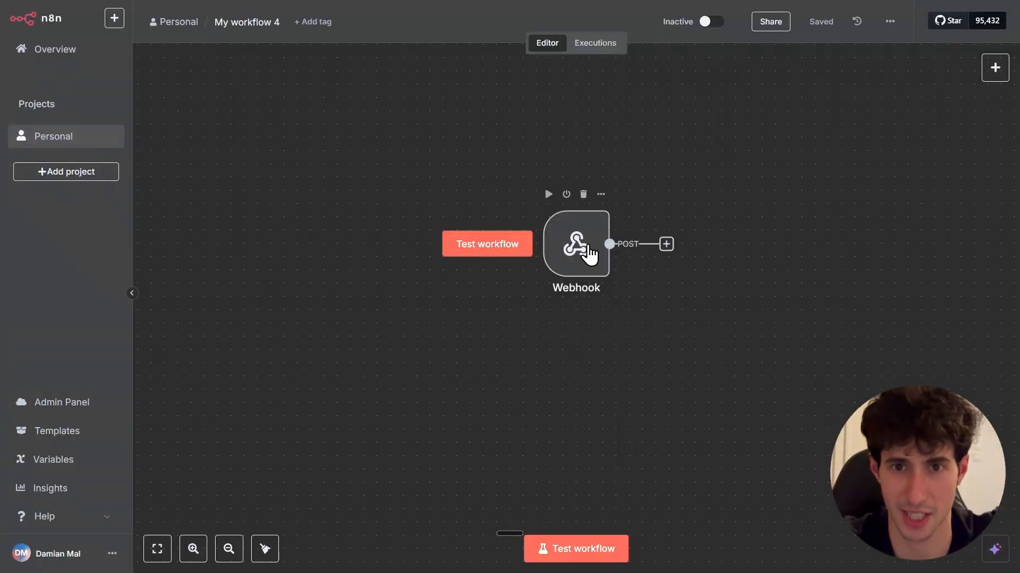
double_click(589, 255)
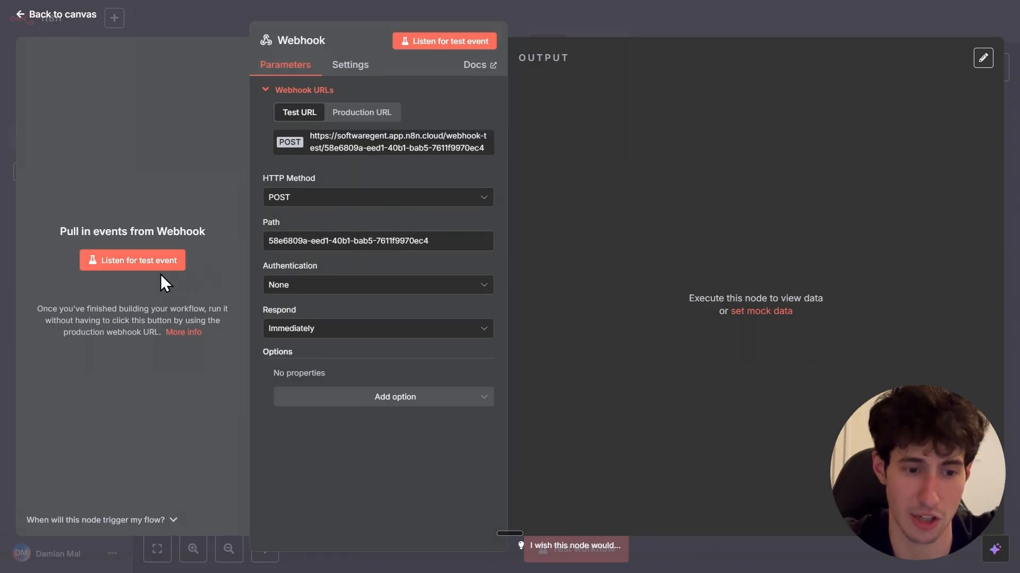
click(129, 266)
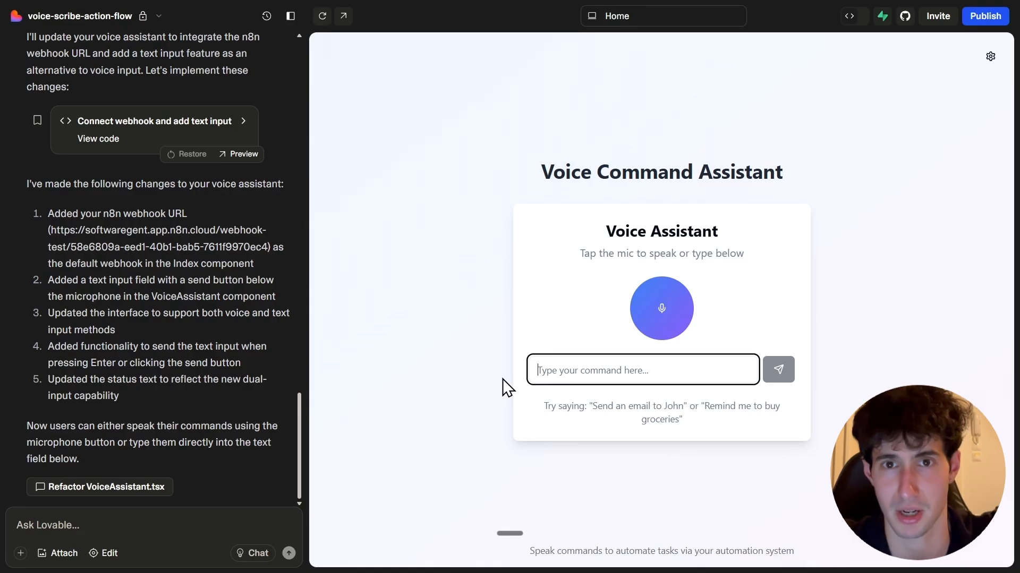
Send a typed command asking to email a contact from the Lovable preview, check the Webhook output in n8n and return to the canvas.
text(Hey, can you send an email to Mark)
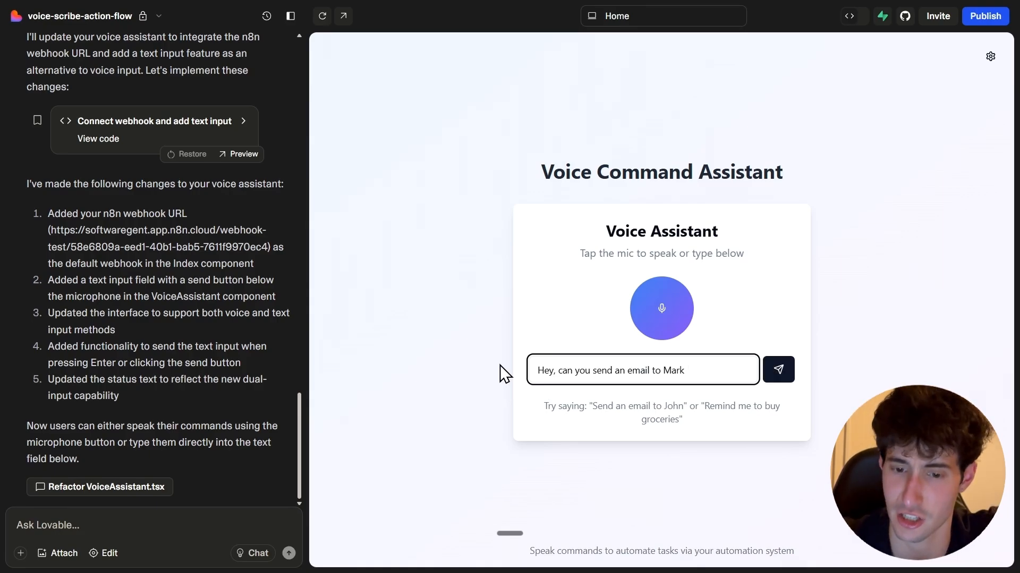
click(778, 376)
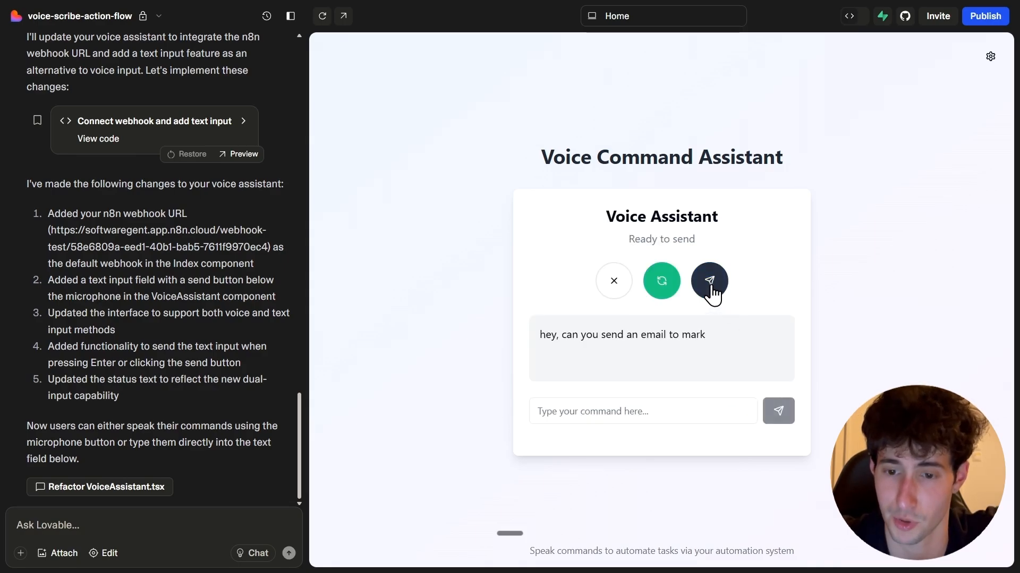
click(709, 282)
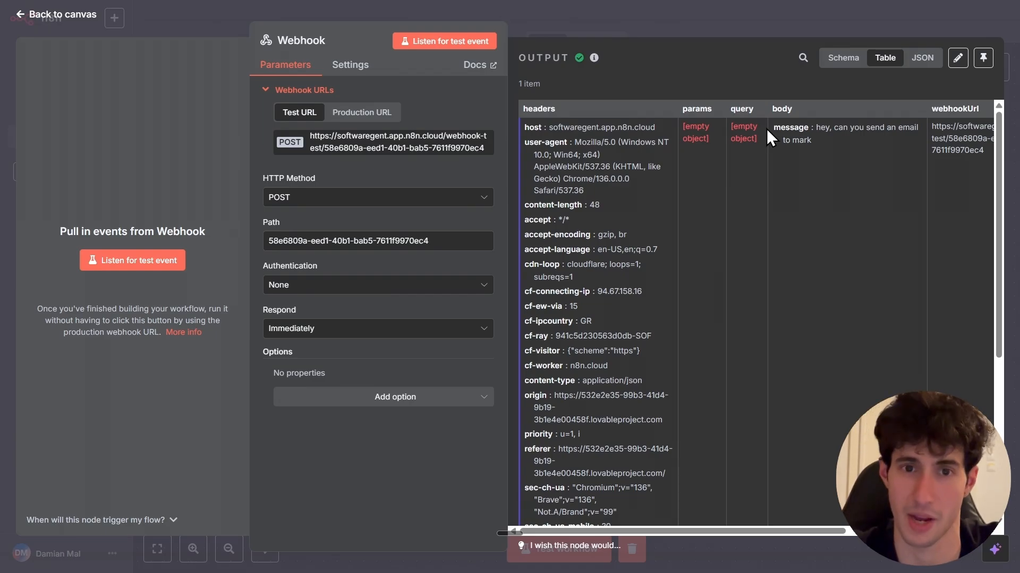
click(677, 28)
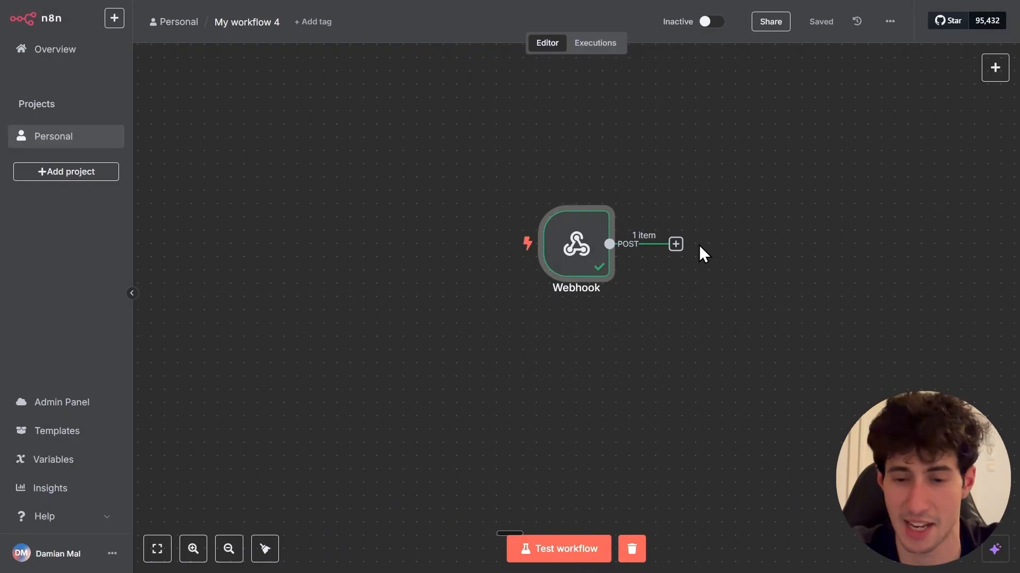
Add an AI Agent node after the Webhook and set its prompt source to Define below.
click(675, 245)
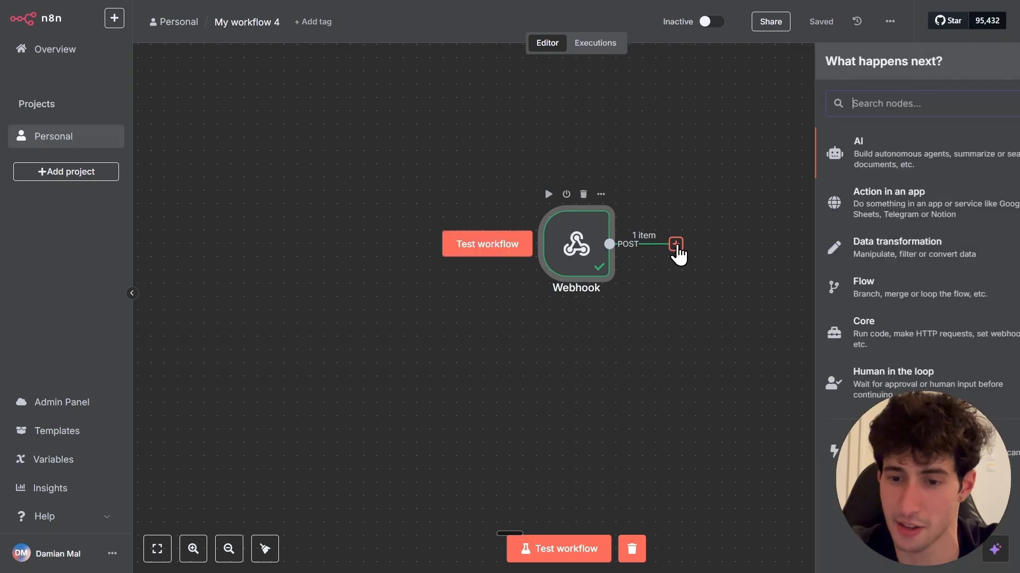
click(812, 165)
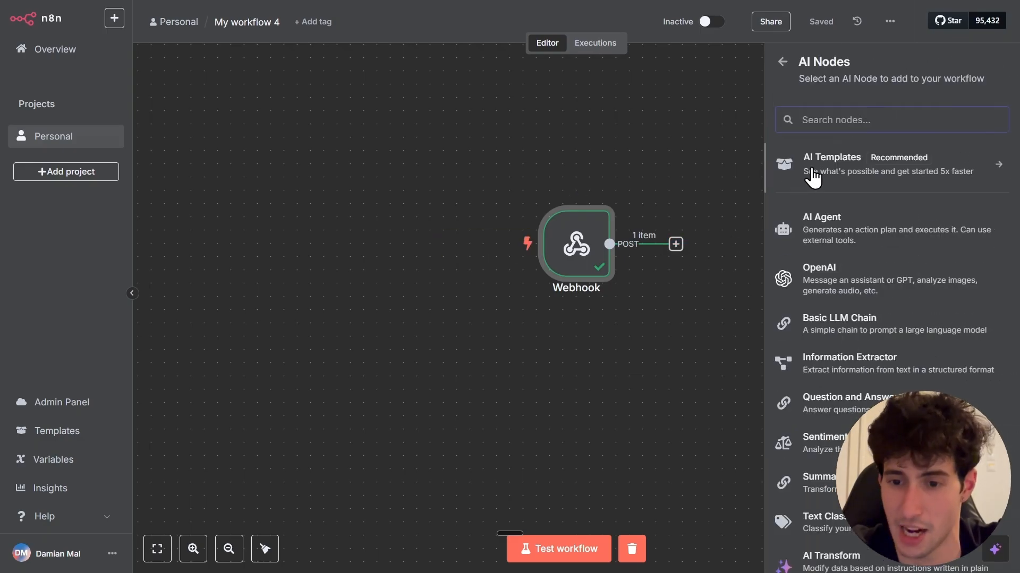
click(821, 234)
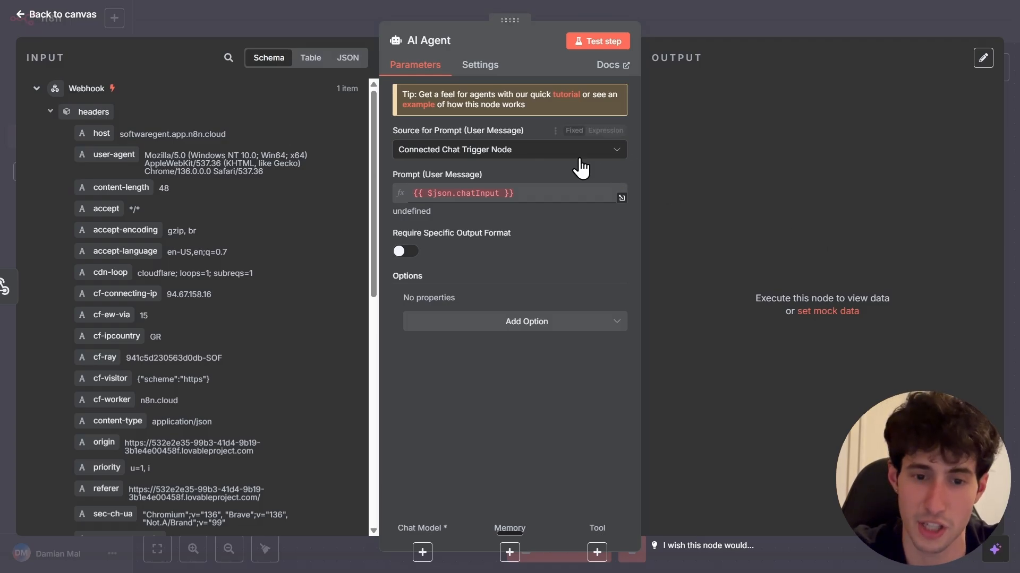
click(440, 154)
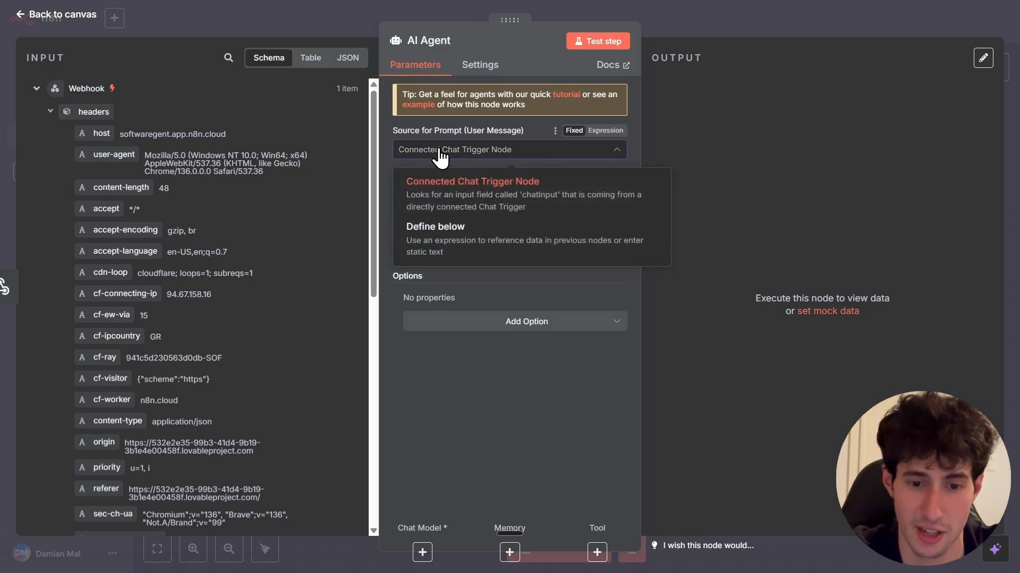
click(453, 243)
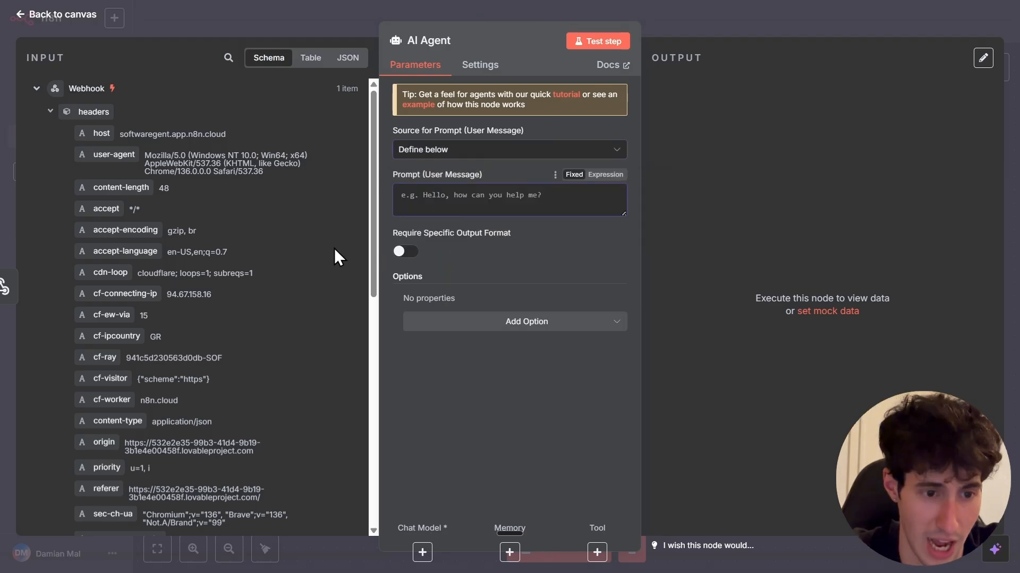
Set the agent's user message to "This is what you should do:" followed by the message value from the webhook body.
scroll(333, 248, down, 3)
scroll(333, 248, down, 6)
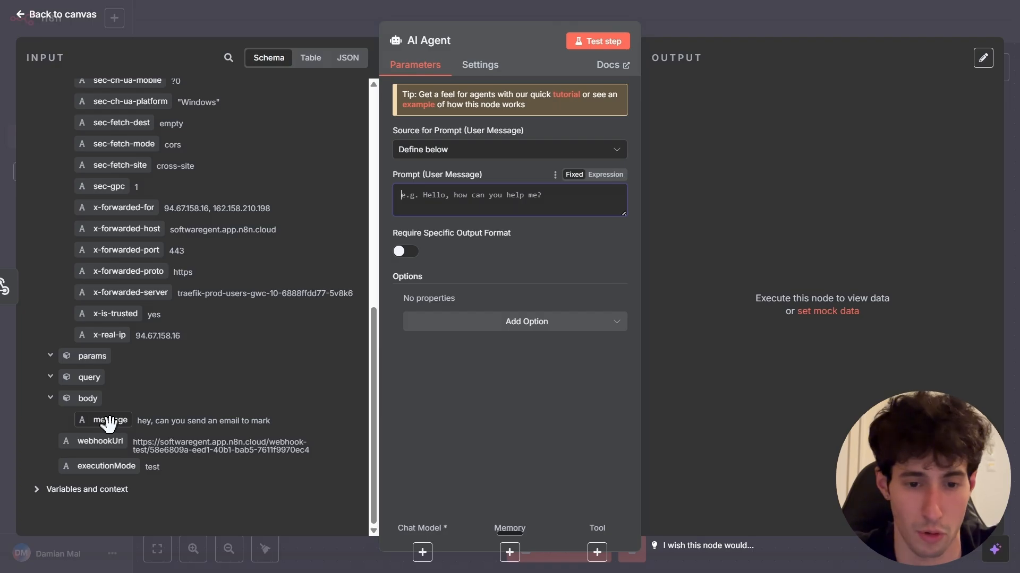
drag(109, 423, 440, 208)
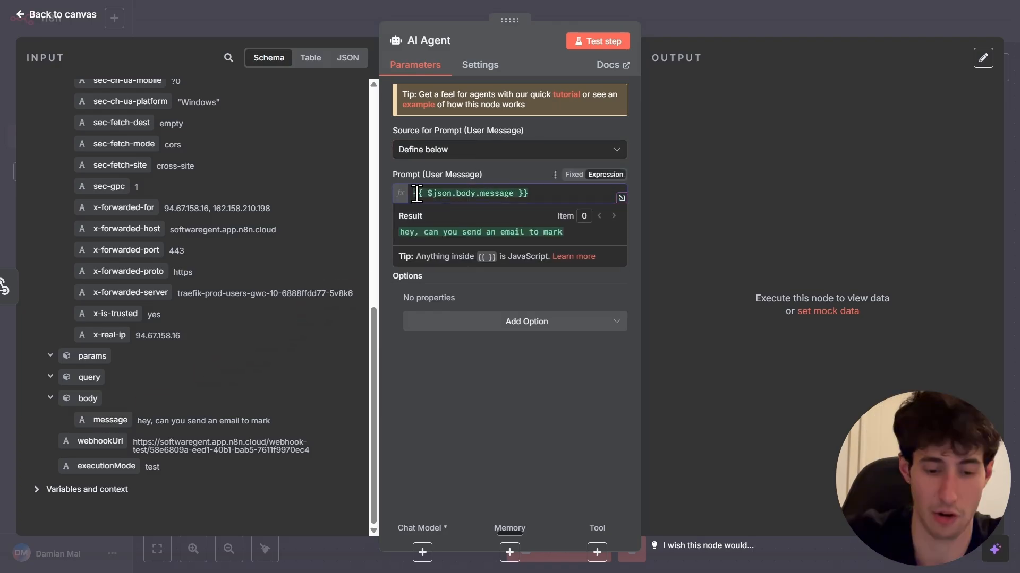
text(This is what you should do:)
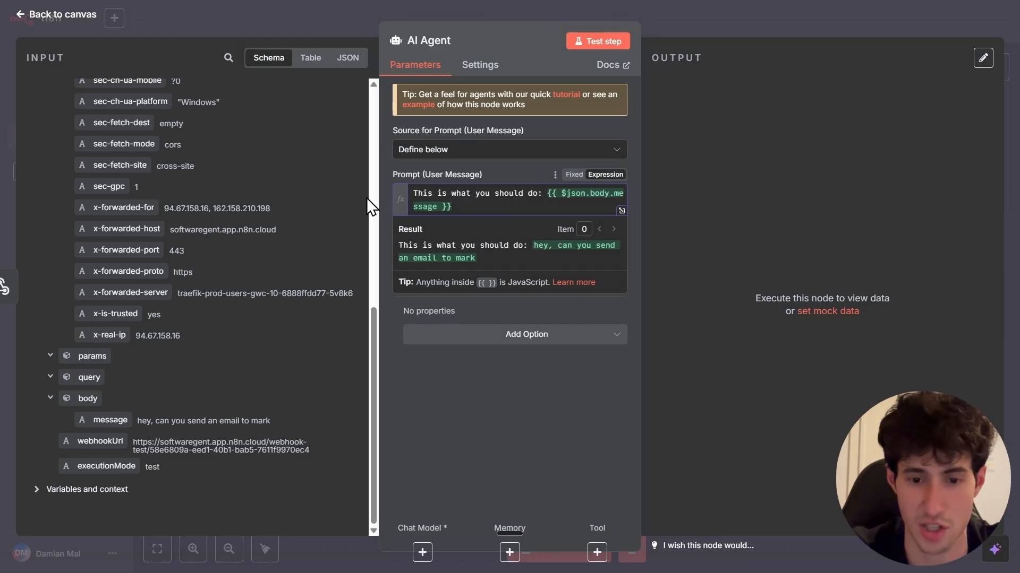
click(384, 209)
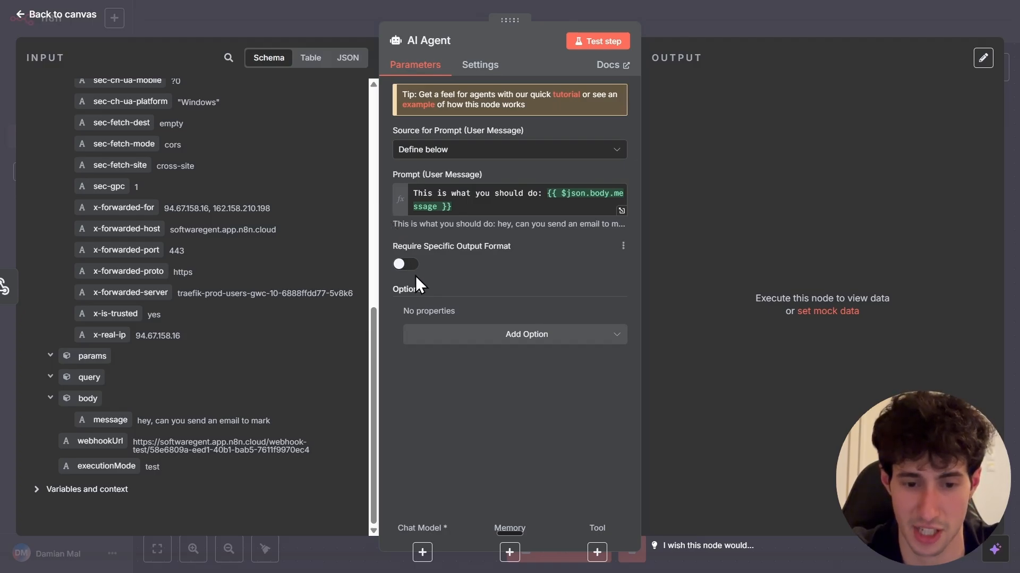
Add a system message making the agent choose between email, calendar event or to-do item, and review the AI Assistant chat about that prompt.
click(477, 345)
click(472, 370)
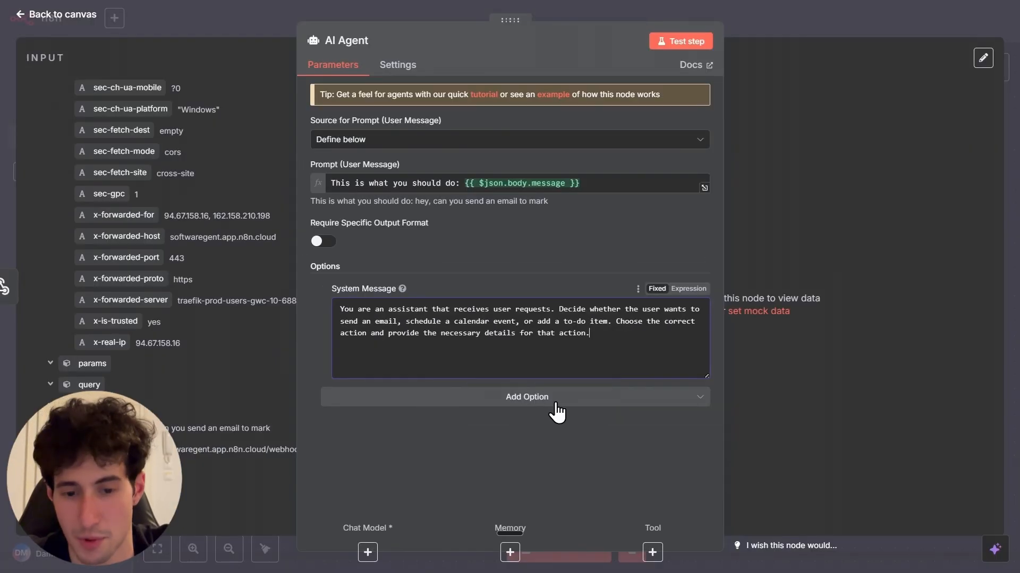
click(993, 550)
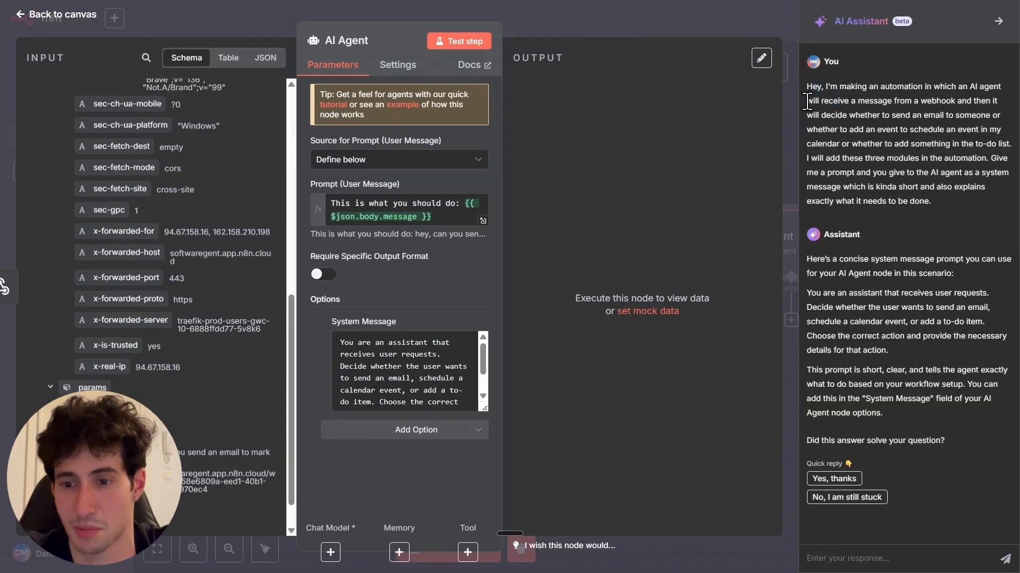
drag(883, 133, 859, 139)
click(859, 140)
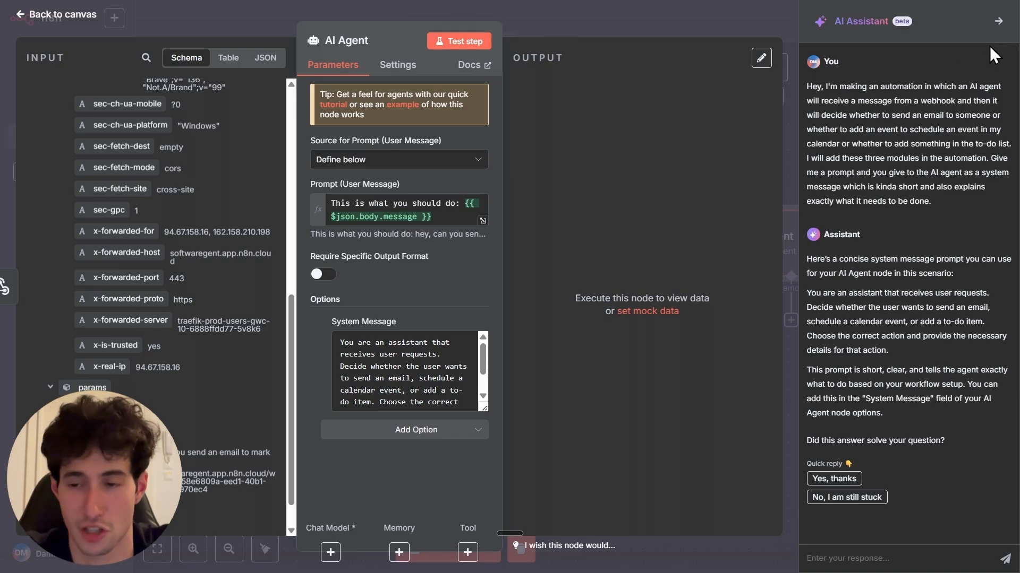
click(997, 23)
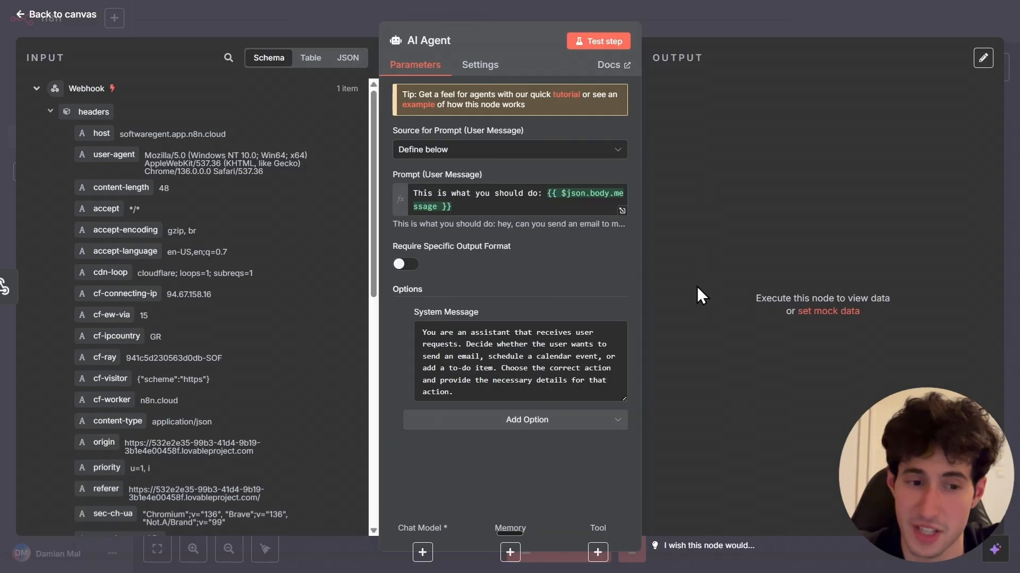
Save the workflow from the canvas and attach a Google Gemini Chat Model to the AI Agent.
click(726, 26)
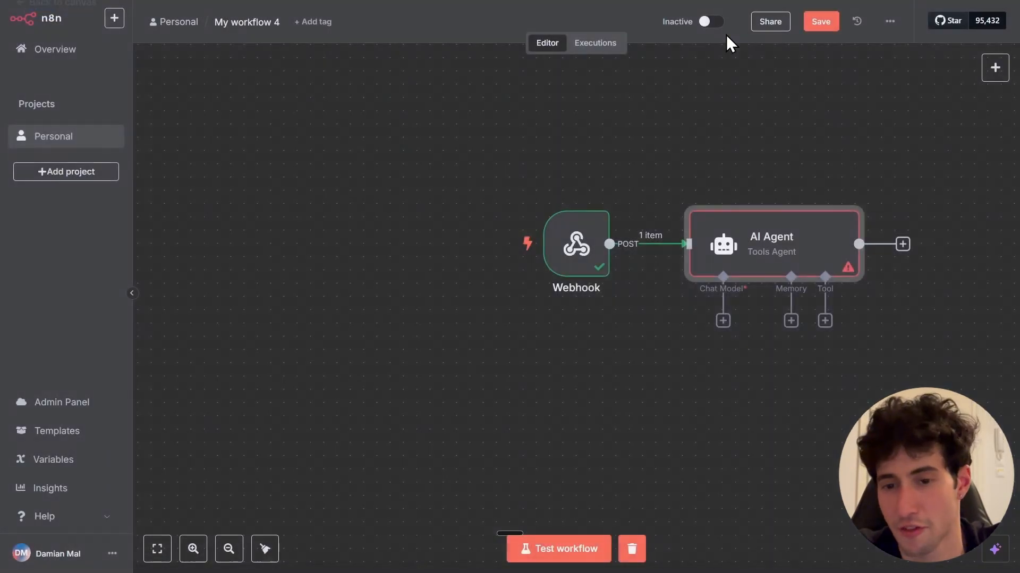
click(822, 25)
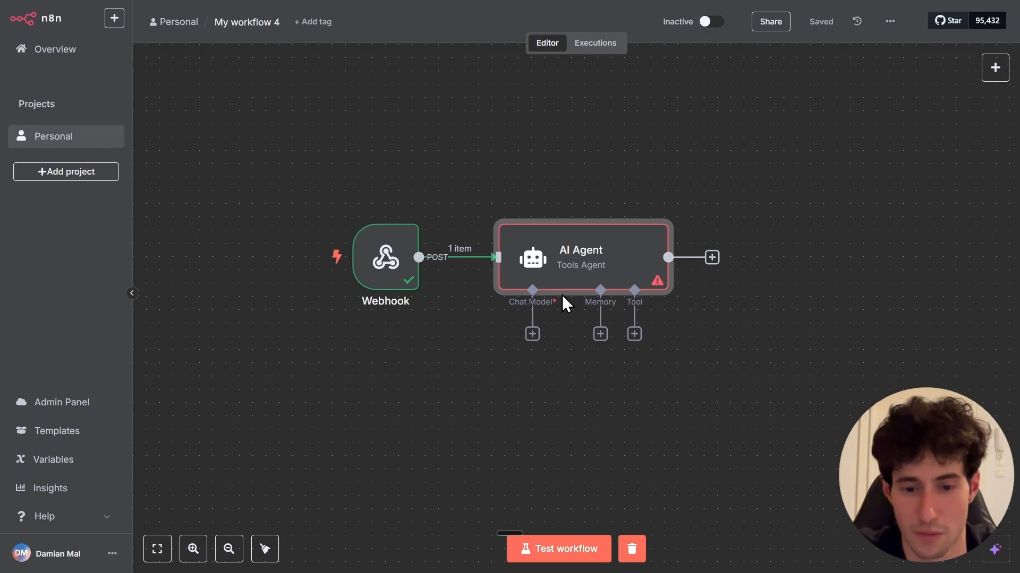
click(531, 334)
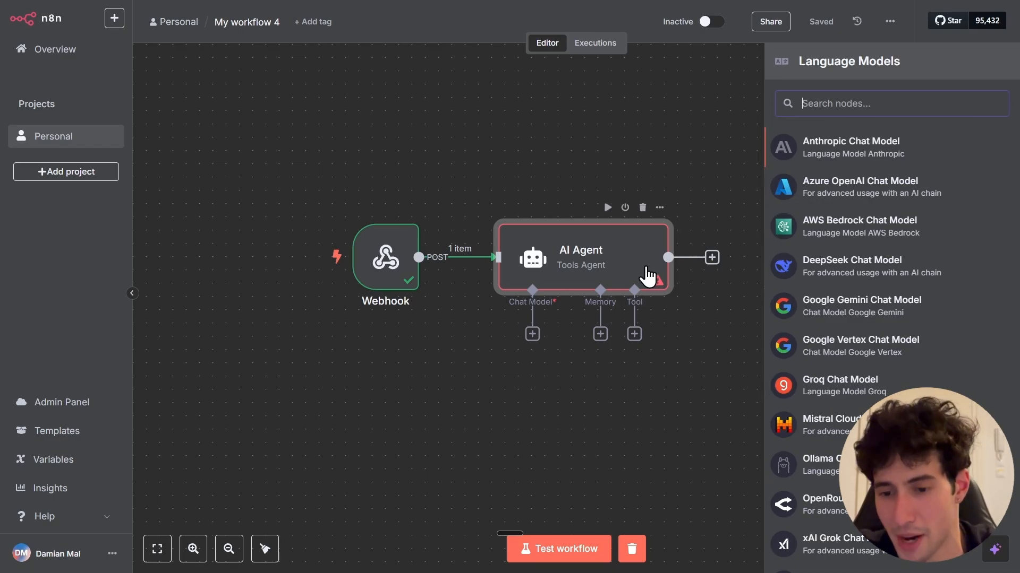
click(830, 312)
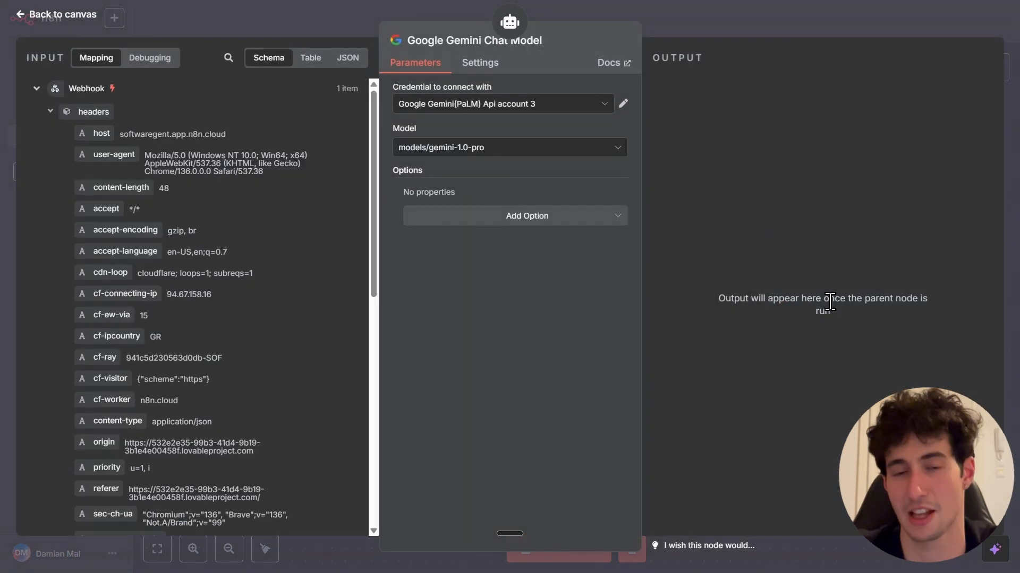
Start a new Google Gemini credential for the chat model and ready its API Key field.
click(479, 109)
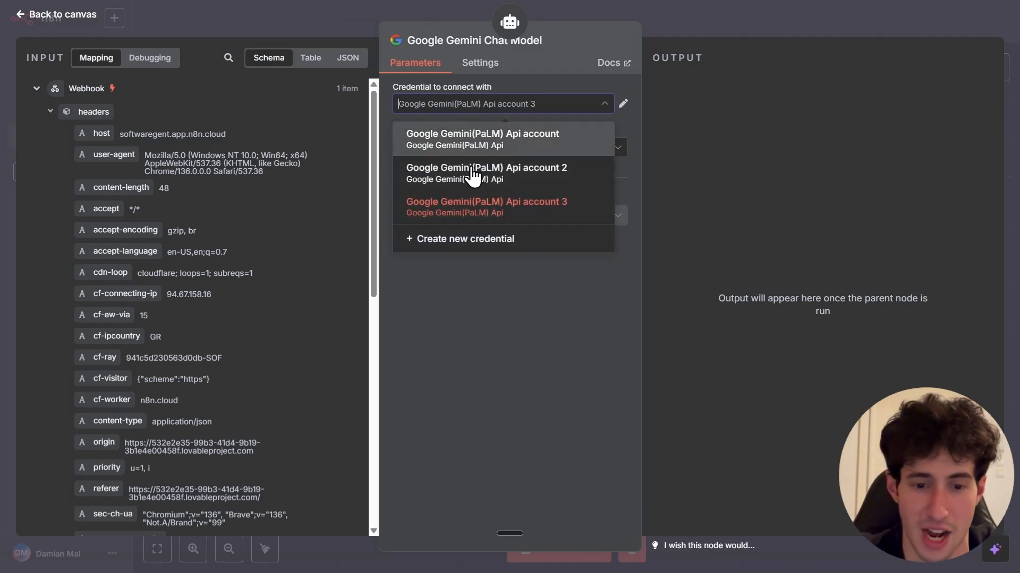
click(470, 245)
click(360, 282)
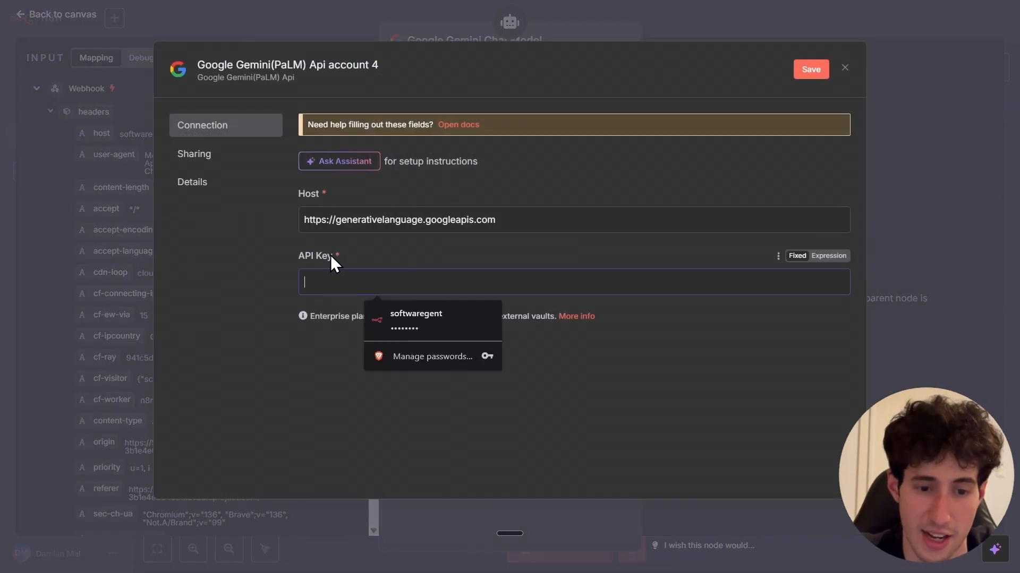
drag(310, 256, 314, 257)
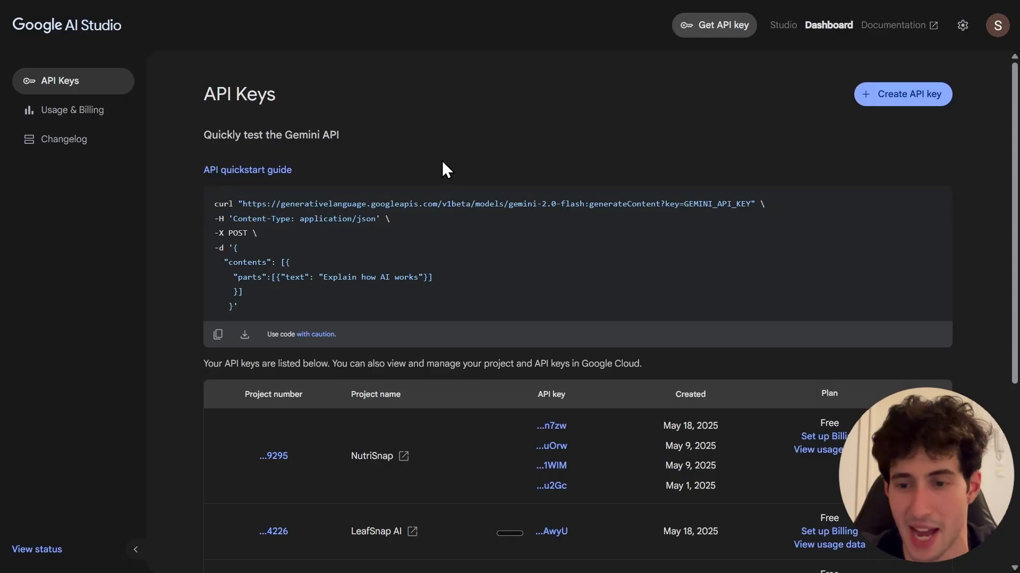
In Google AI Studio, create an API key in the existing LooksClone project and copy it.
click(892, 109)
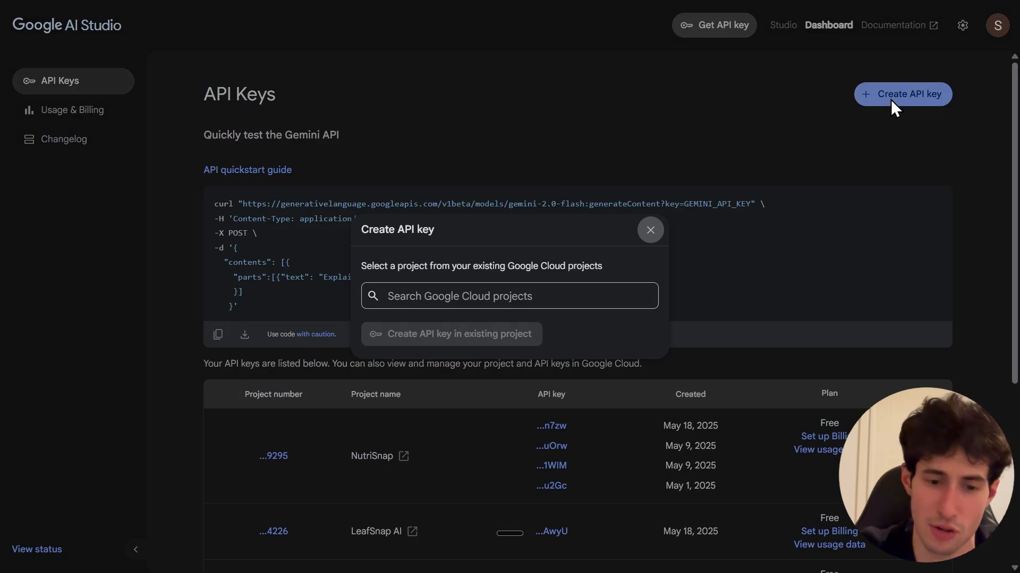
click(399, 297)
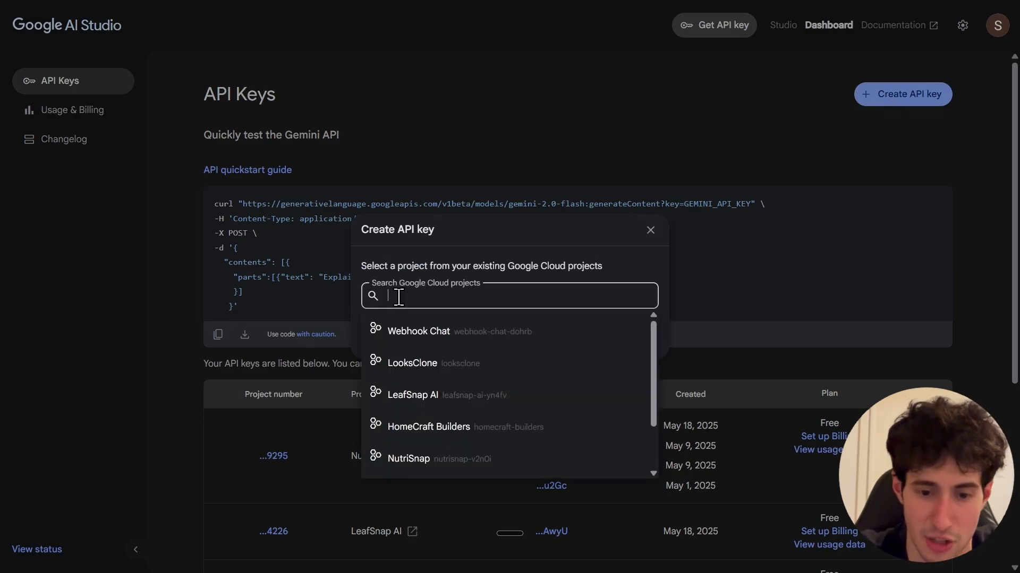
click(425, 370)
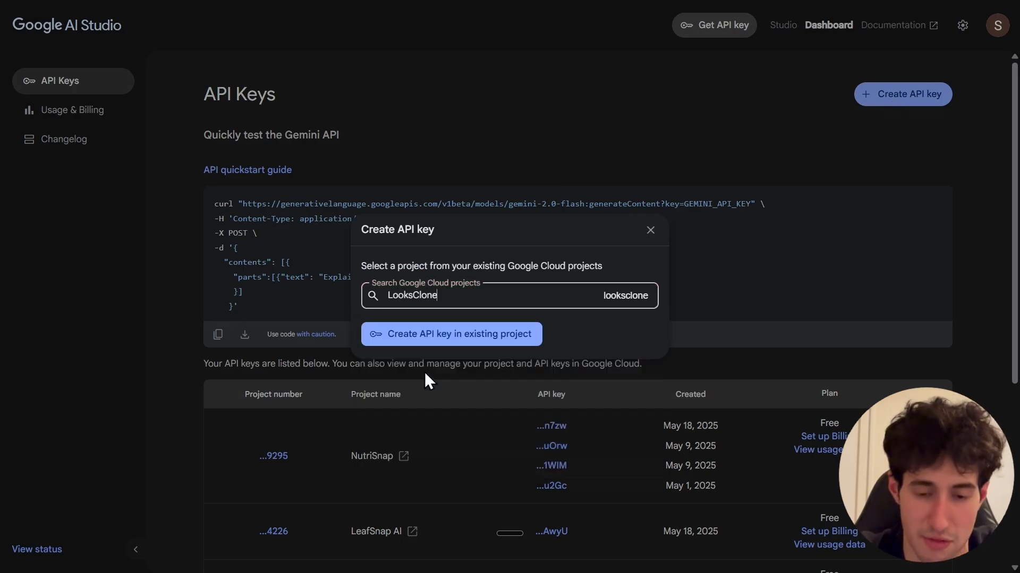
click(445, 340)
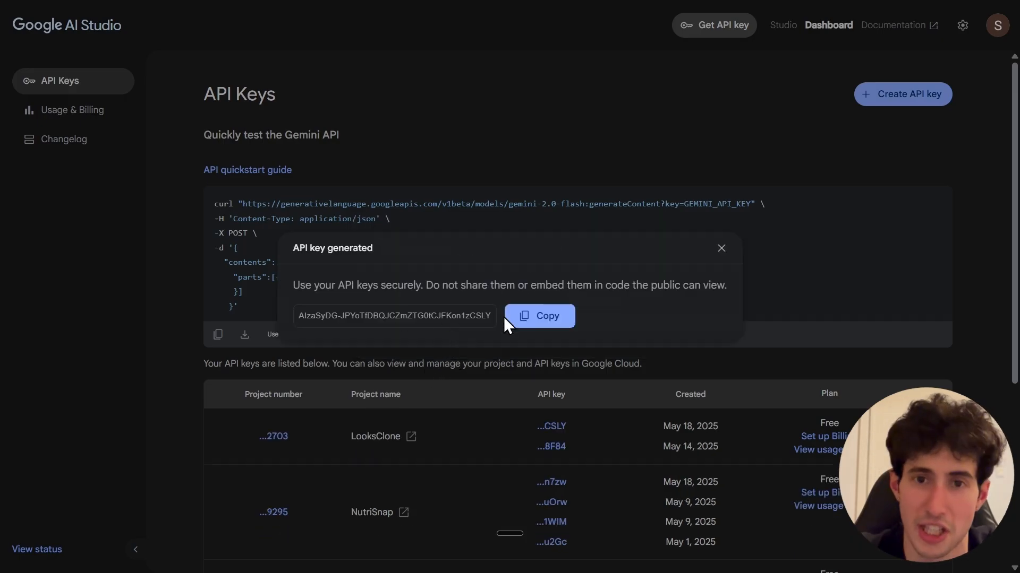
click(538, 328)
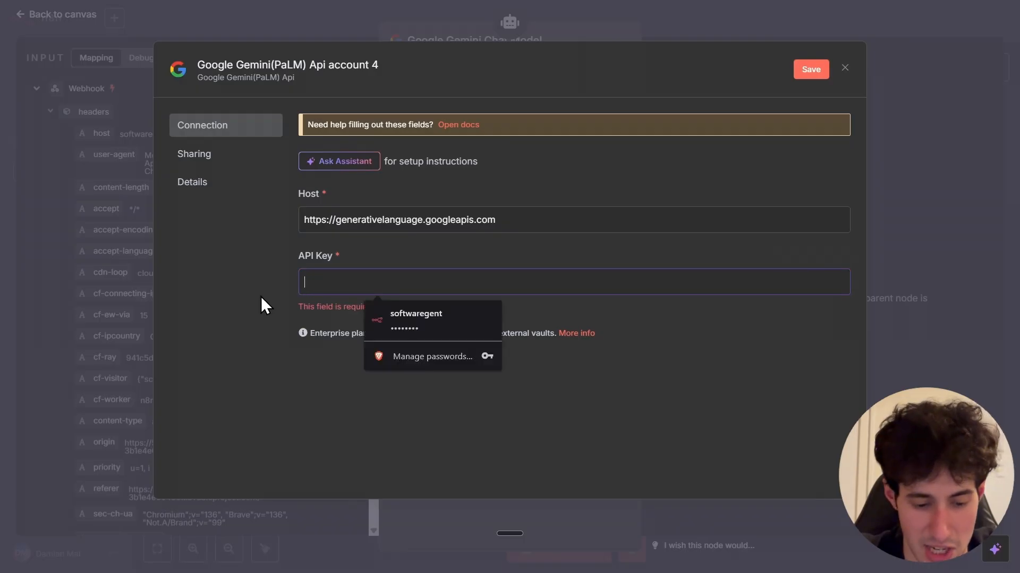
Back in n8n, paste the API key into the Gemini credential, save it and close the credential window.
key(ctrl+v)
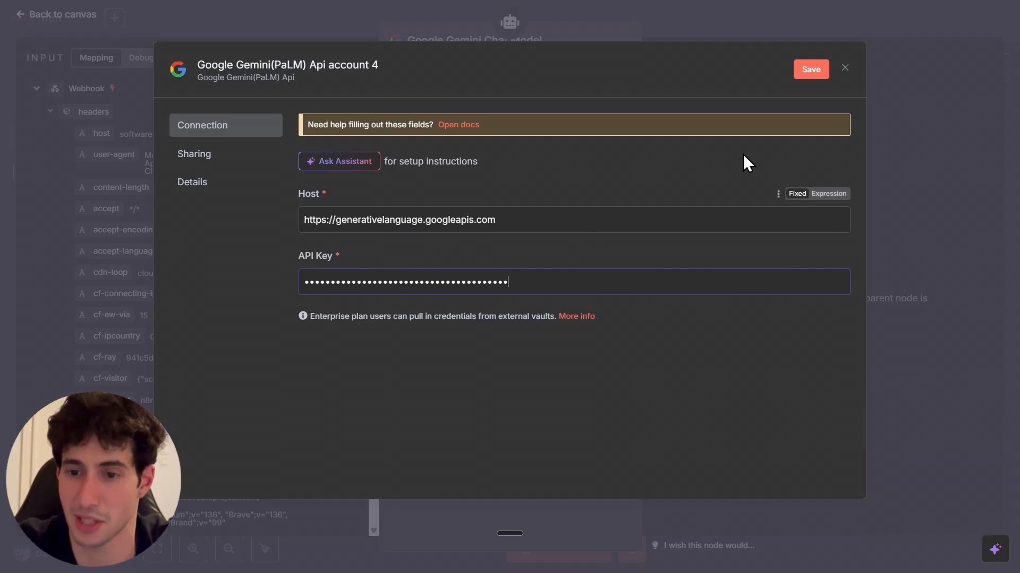
click(803, 71)
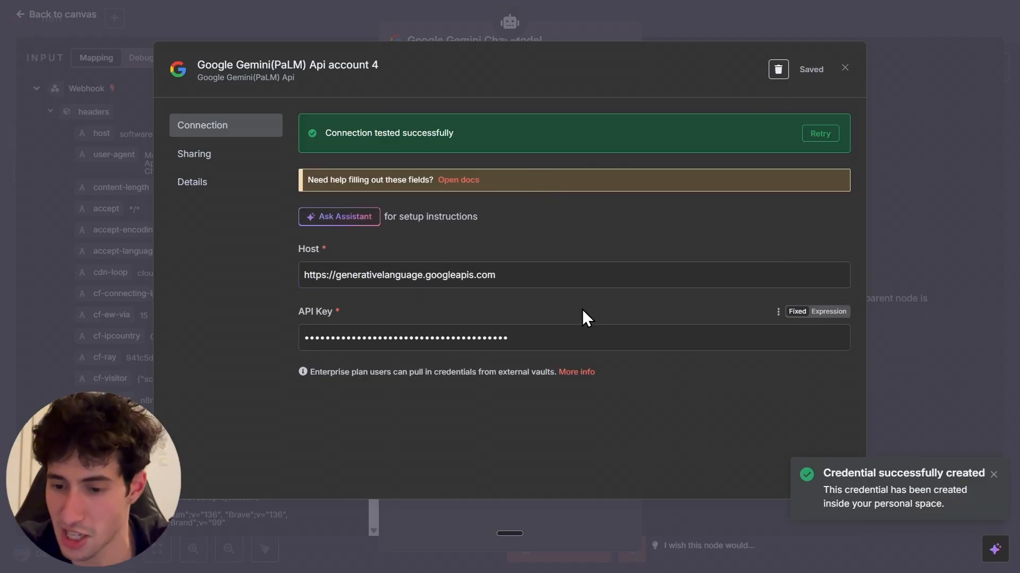
click(845, 68)
click(831, 44)
Set the Gemini model to models/gemini-2.5-flash-preview-04-17 and reposition its node on the canvas below and between the Webhook and AI Agent.
click(485, 151)
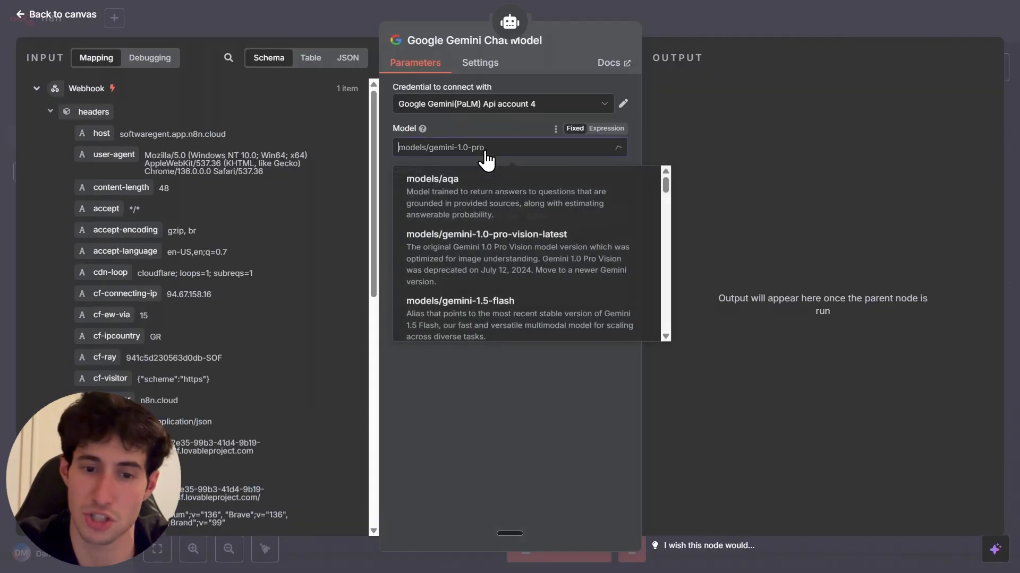
scroll(470, 287, down, 10)
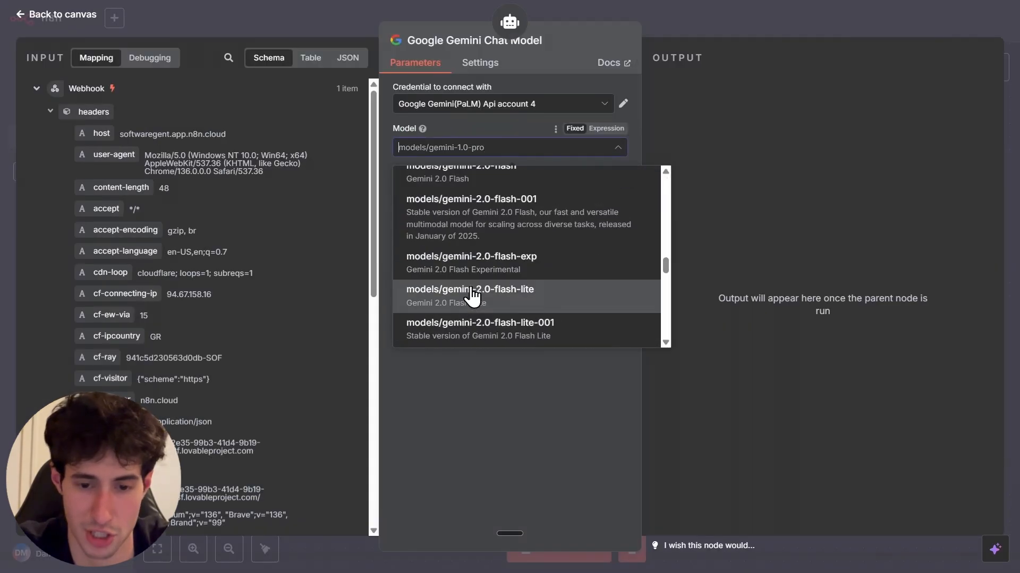
scroll(471, 295, down, 5)
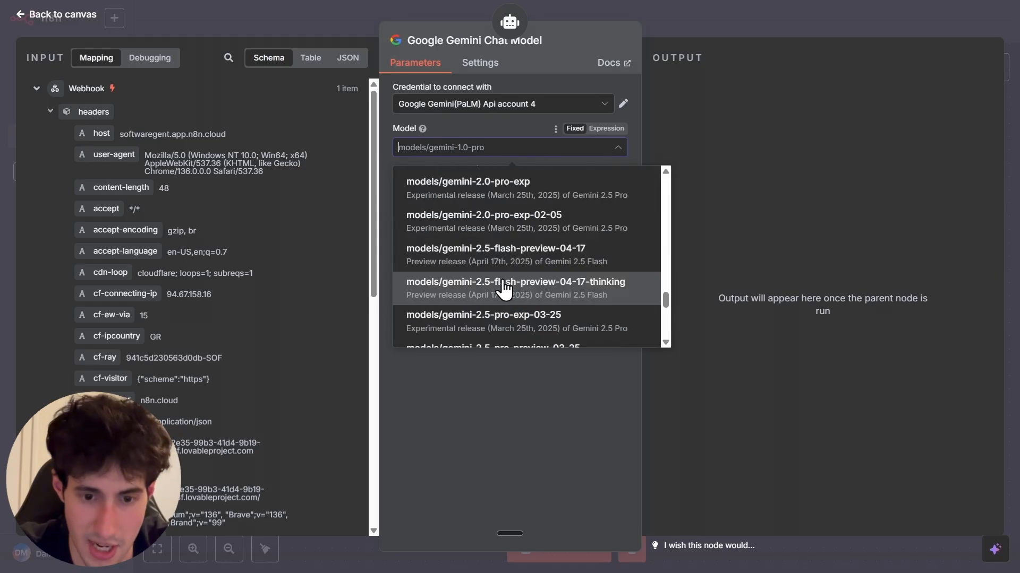
click(489, 264)
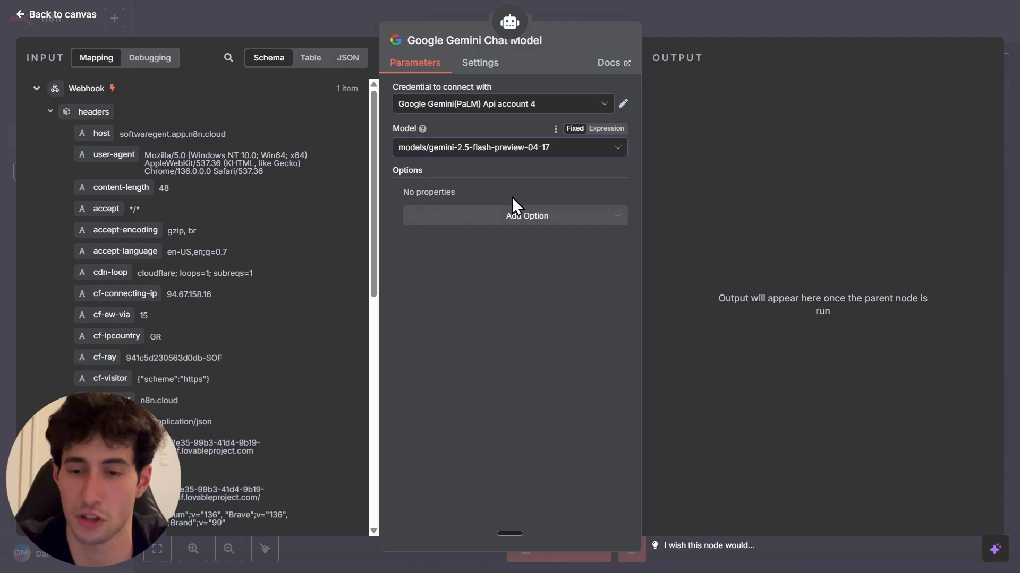
click(701, 27)
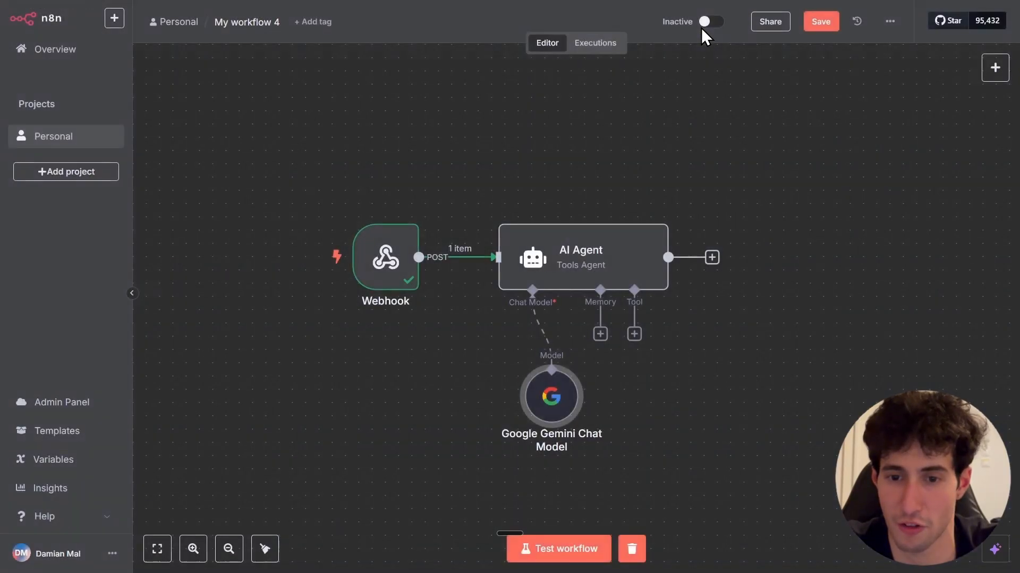
drag(551, 387, 455, 385)
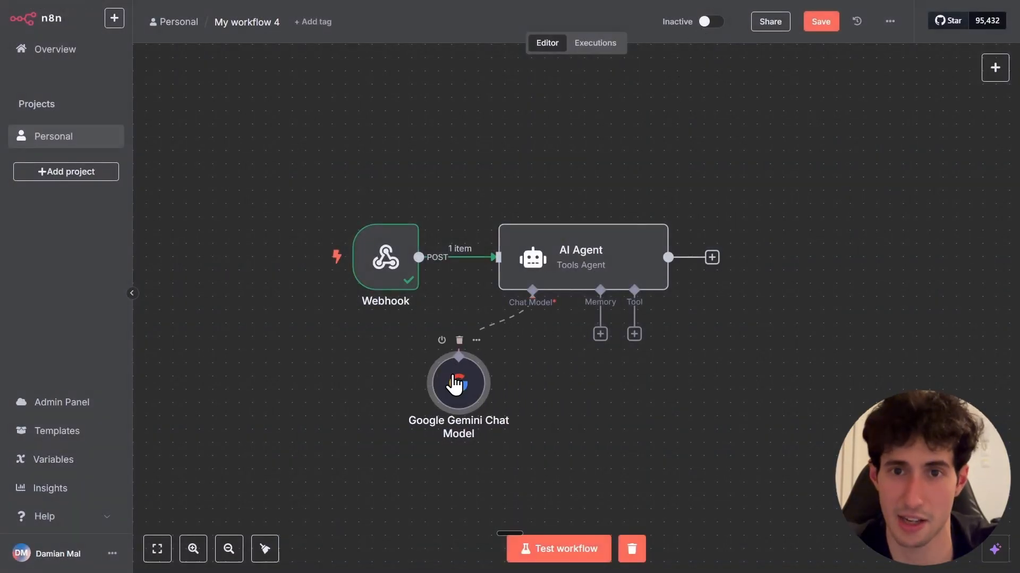
Add a Simple Memory node to the AI Agent with a context window length of 10 and place it beside the Gemini model.
click(600, 334)
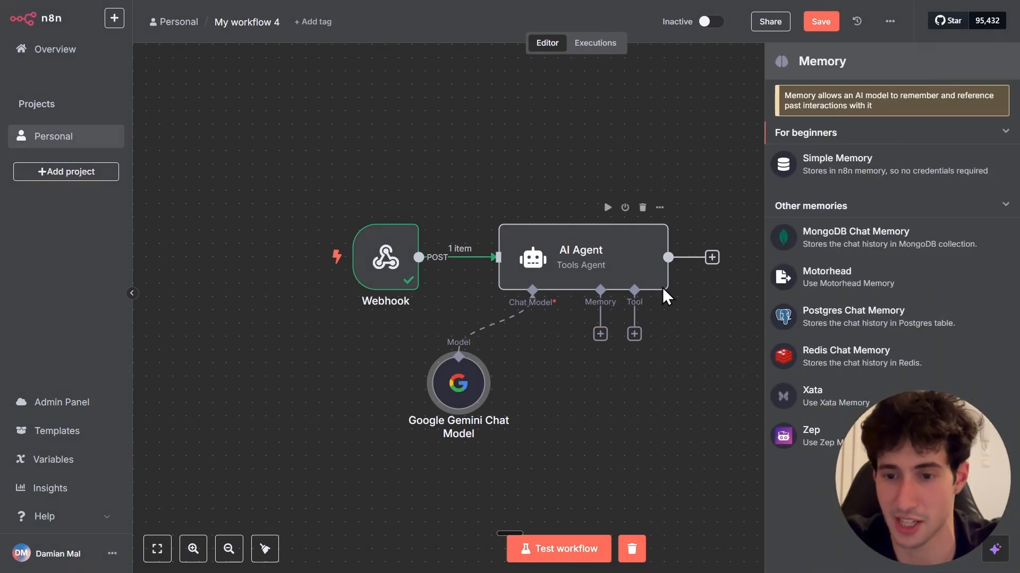
click(819, 171)
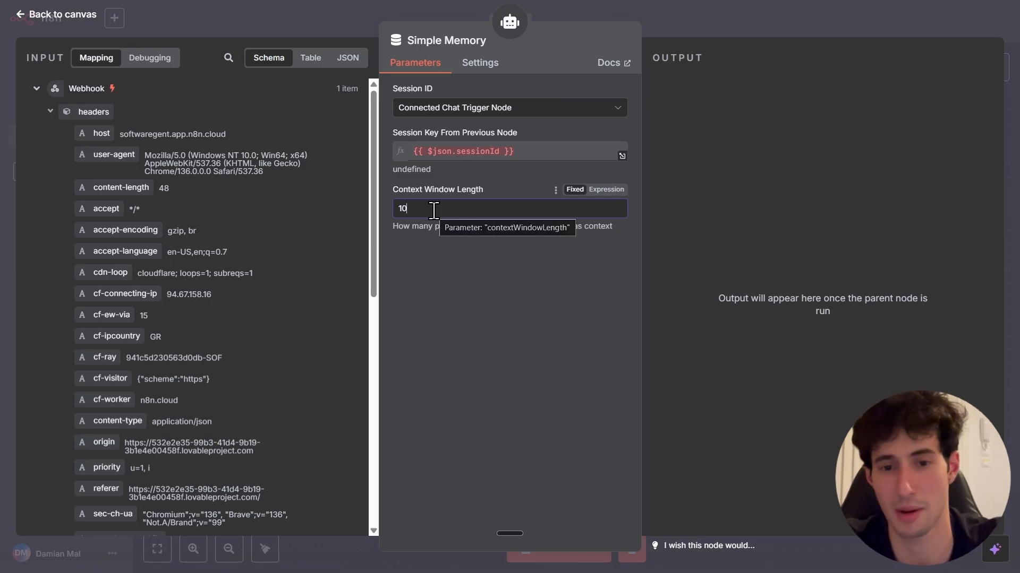
key(Escape)
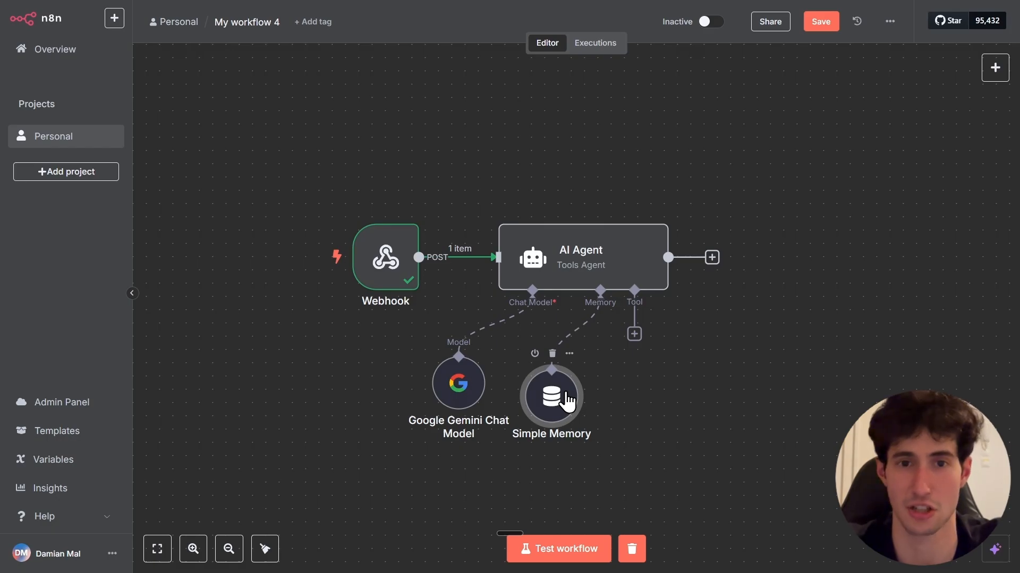
mouse_move(565, 402)
mouse_down()
mouse_move(549, 401)
mouse_move(561, 401)
mouse_up()
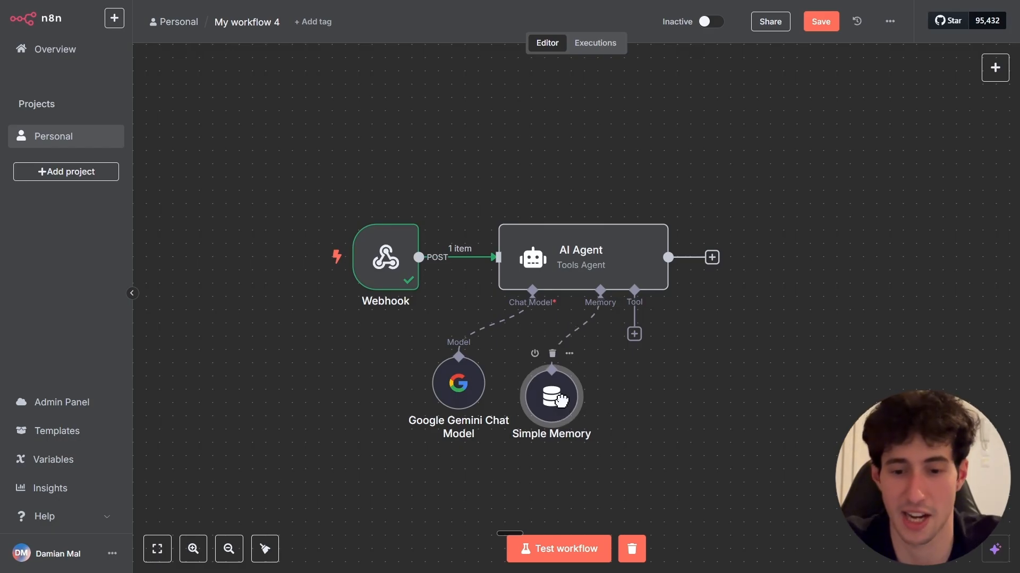
Add the Gmail Tool to the AI Agent, using the existing Gmail account credential.
click(634, 334)
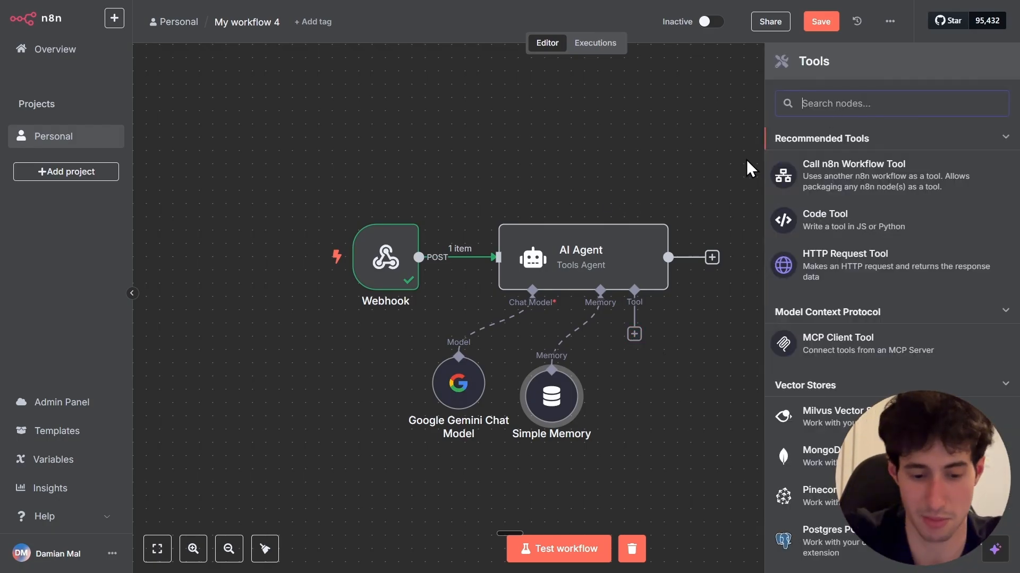
text(gmail)
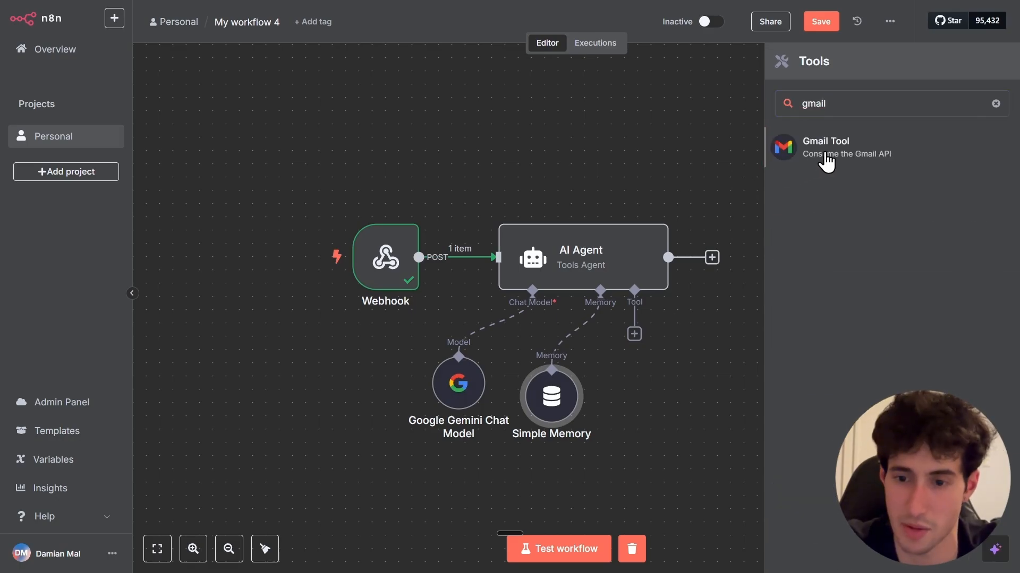
click(826, 148)
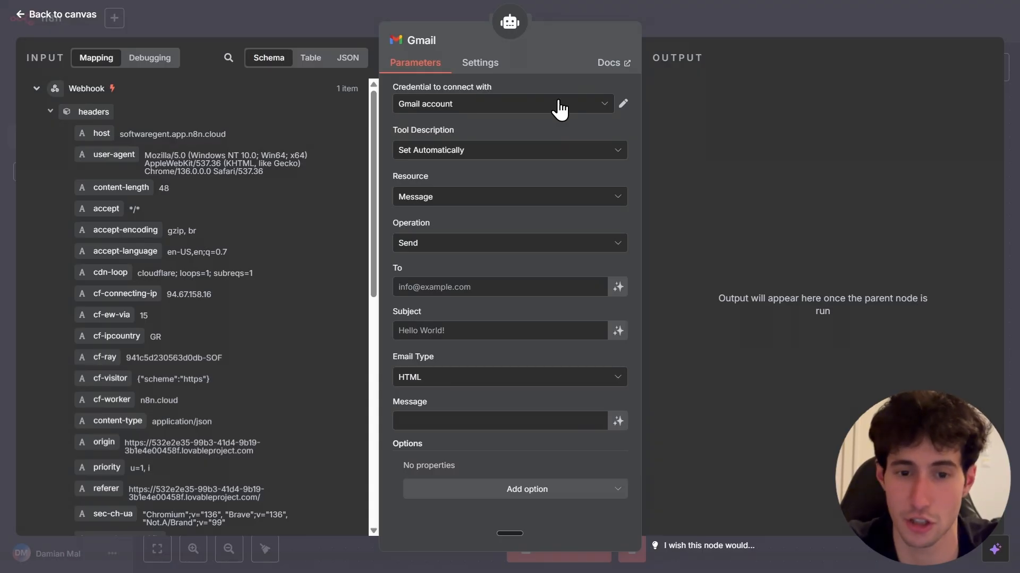
click(559, 110)
click(559, 110)
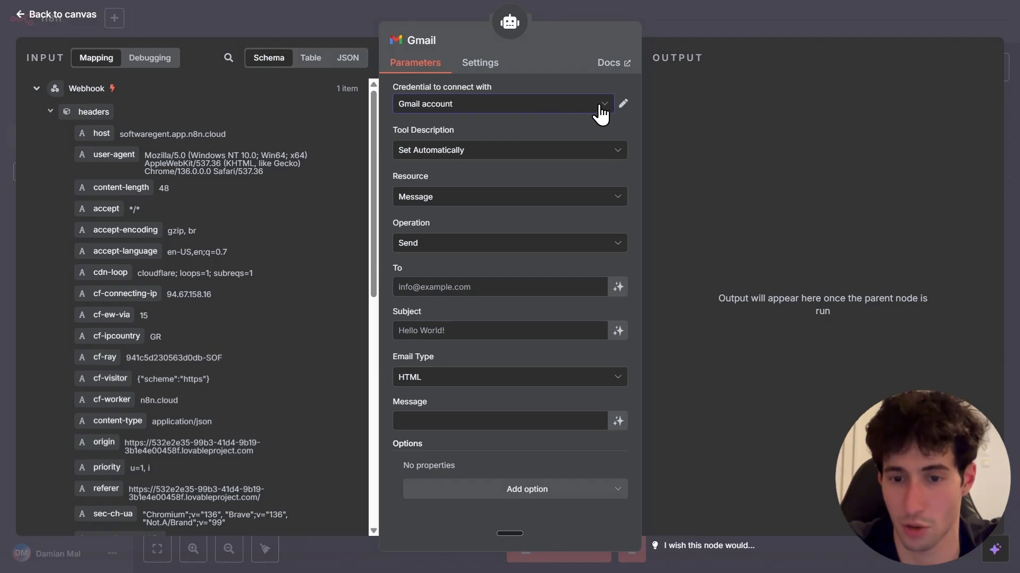
Reconnect the Gmail account credential through Google sign-in, allowing n8n.cloud ongoing access, and close the credential window.
click(622, 104)
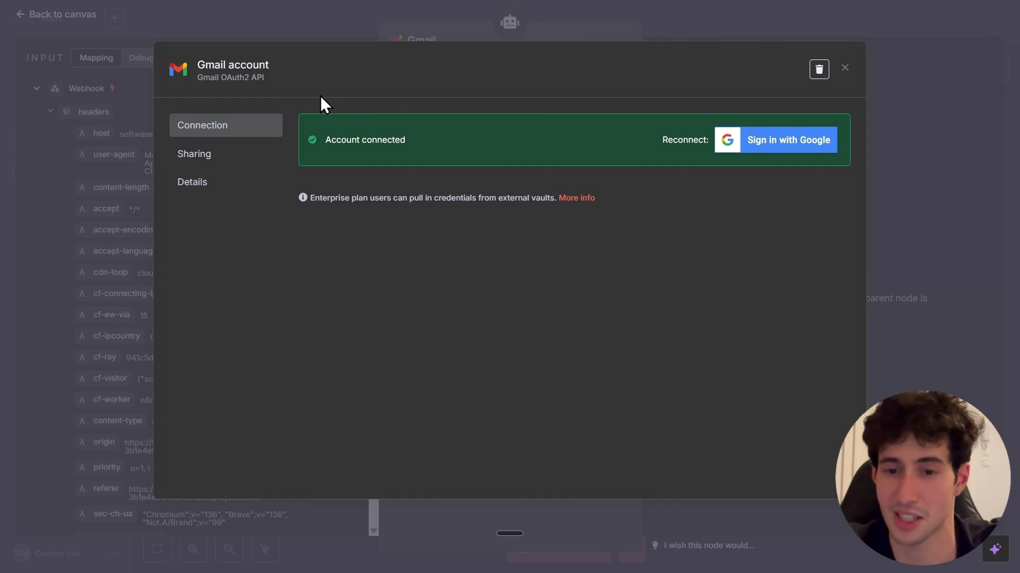
click(754, 158)
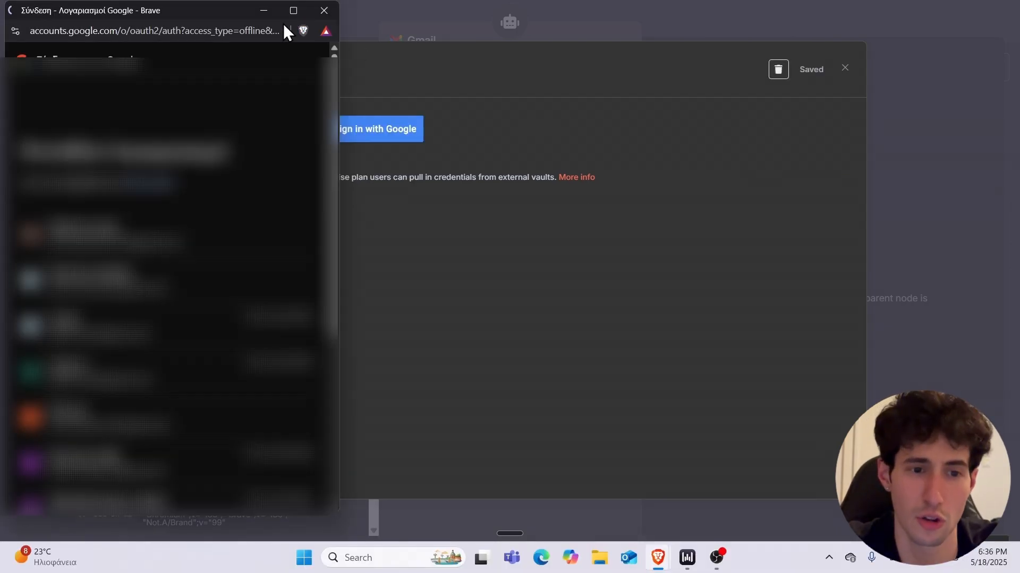
drag(221, 13, 327, 14)
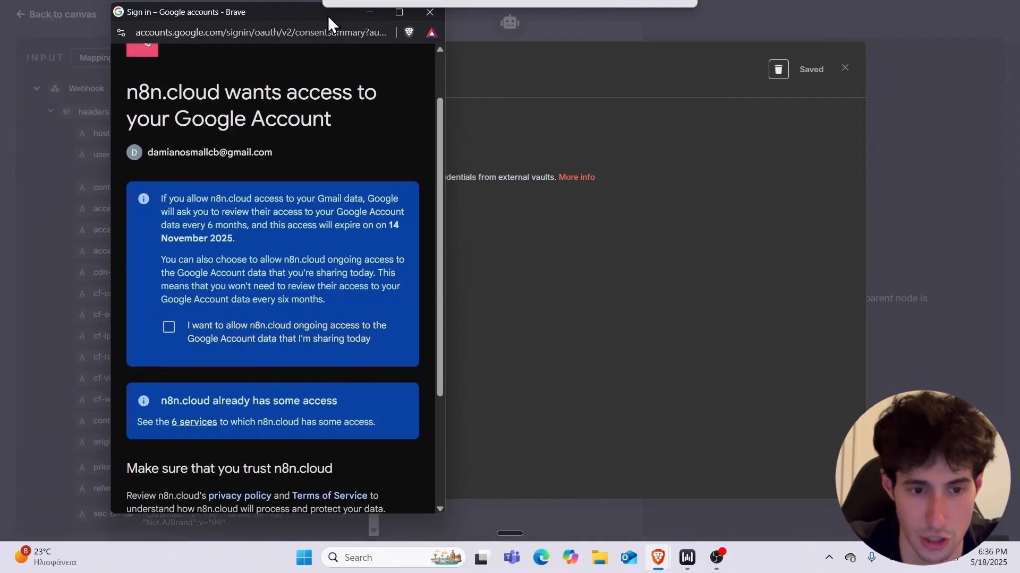
scroll(246, 286, down, 1)
click(243, 284)
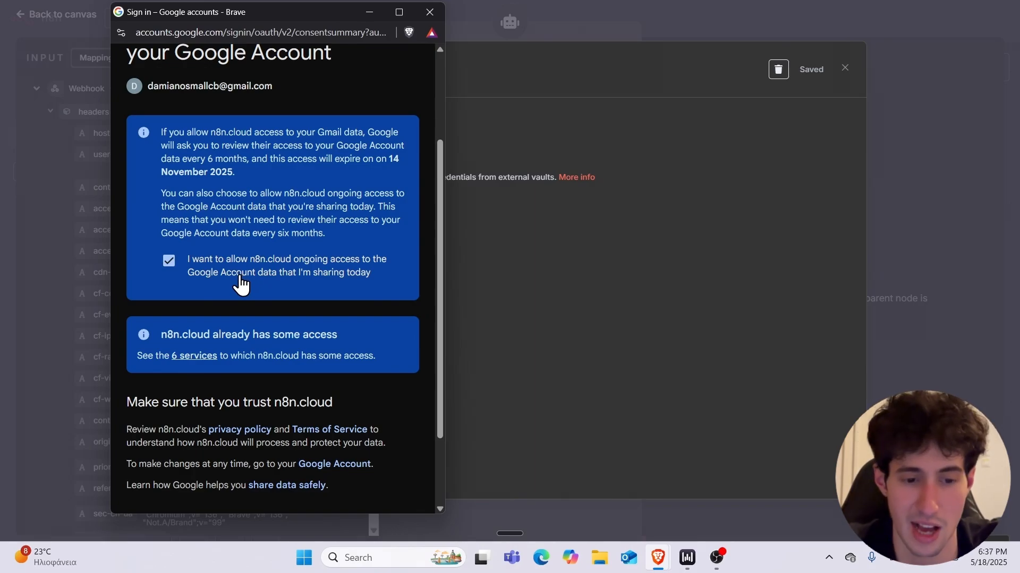
scroll(242, 284, down, 2)
click(352, 447)
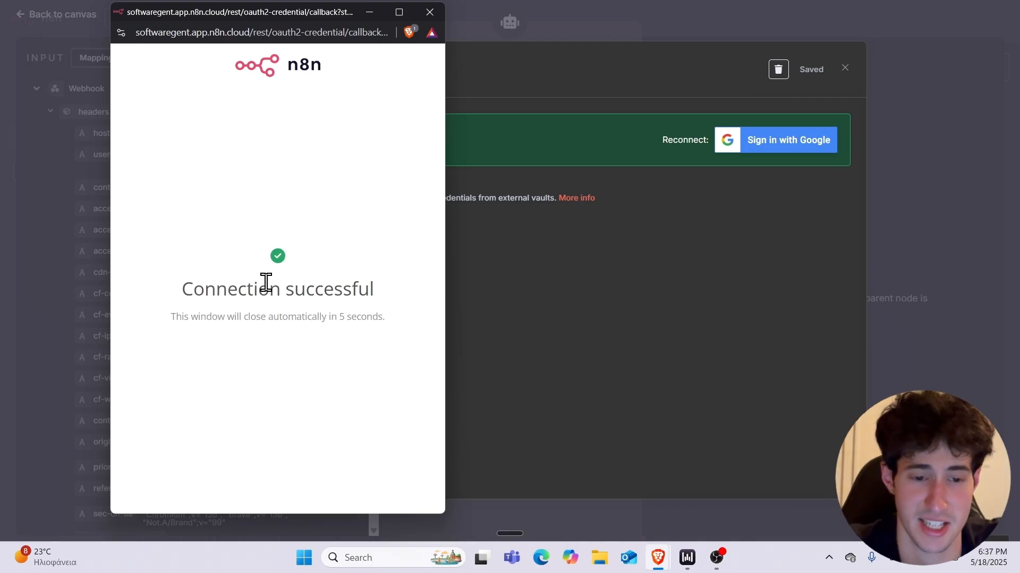
click(430, 11)
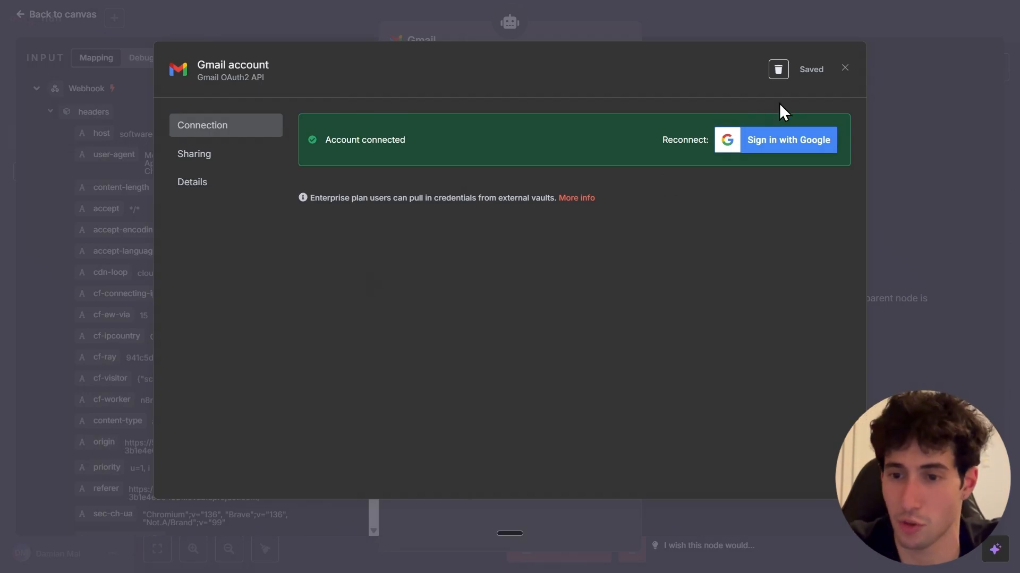
click(845, 69)
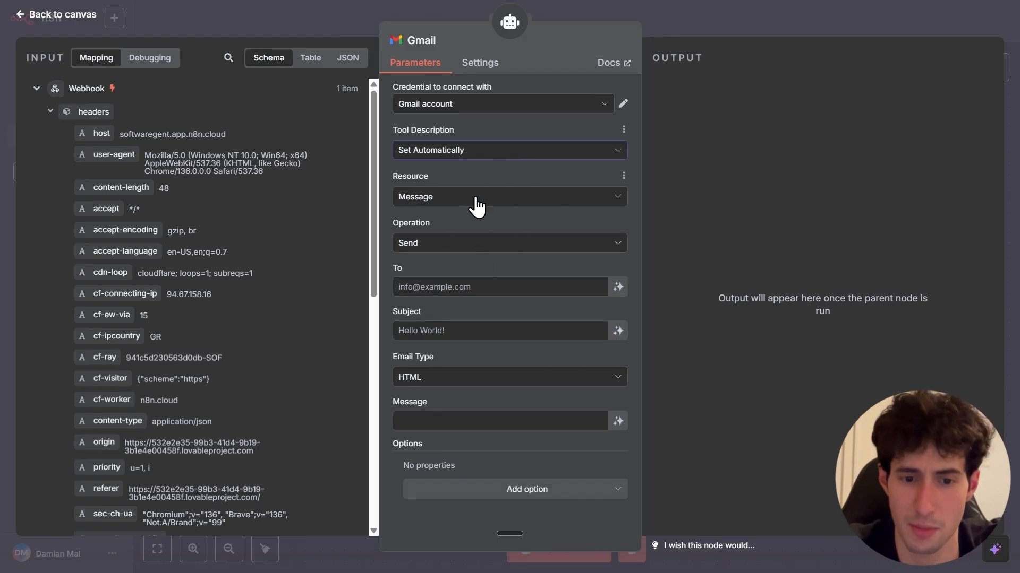
Configure the Gmail tool with its description set automatically, resource Message and operation Send.
click(485, 154)
click(478, 182)
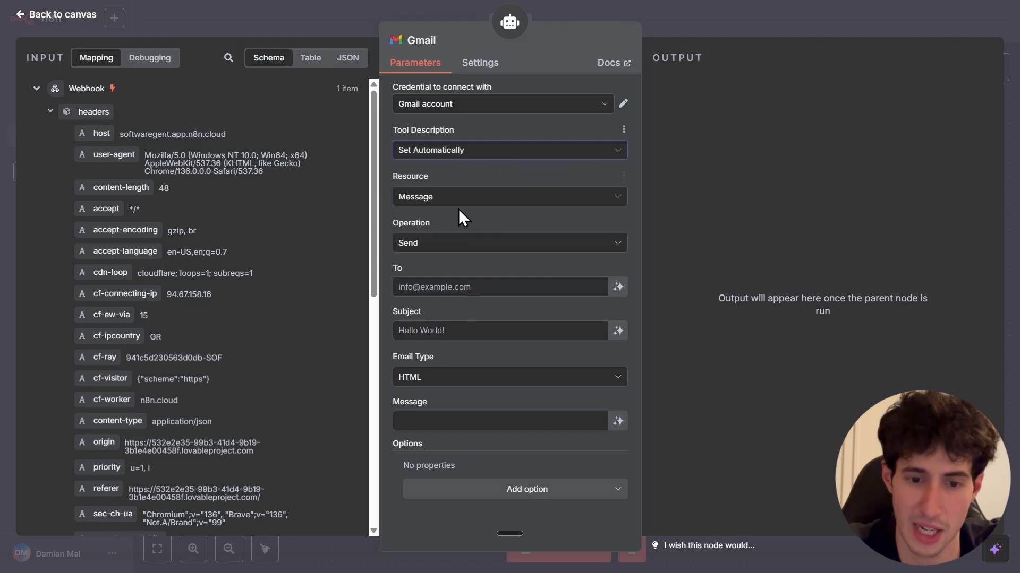
click(460, 200)
click(440, 229)
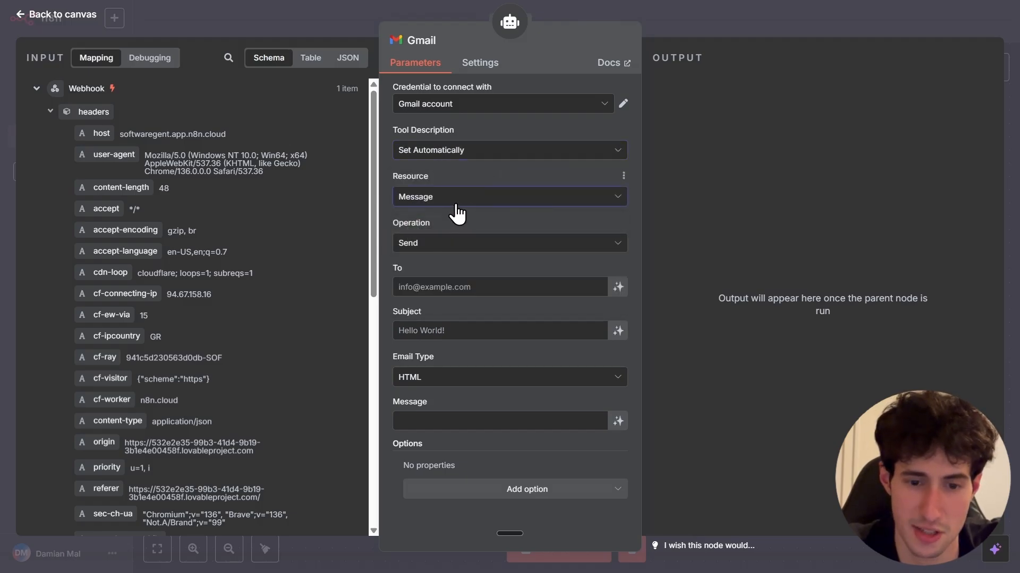
click(445, 245)
click(428, 427)
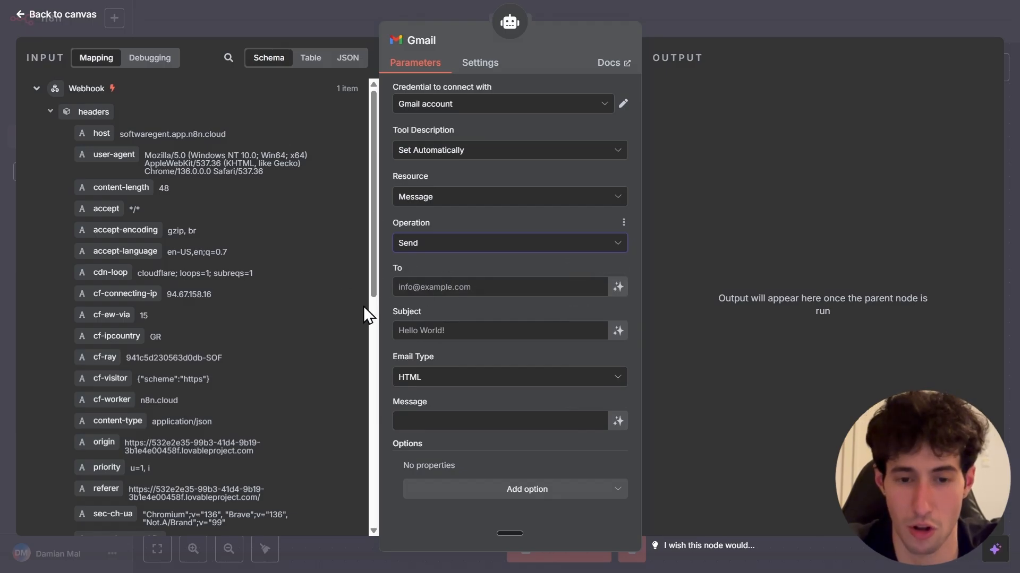
Let the model define the Gmail tool's To, Subject and Message parameters automatically.
click(417, 286)
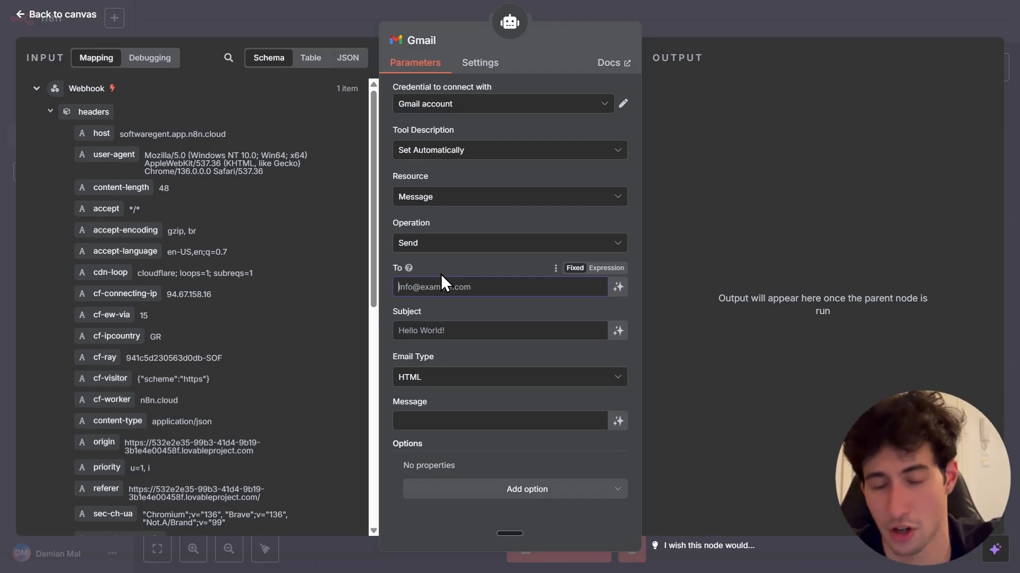
click(615, 288)
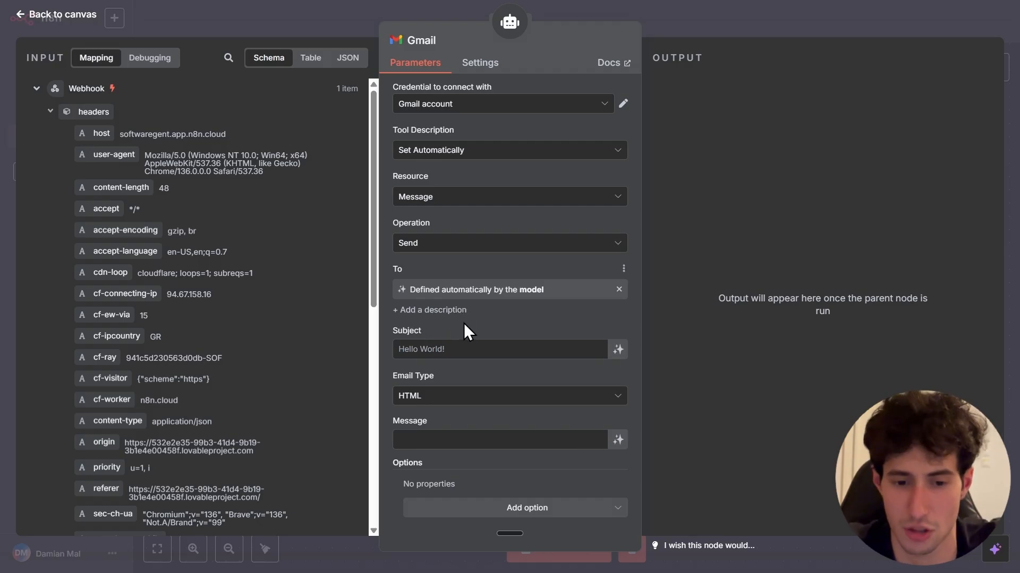
click(471, 353)
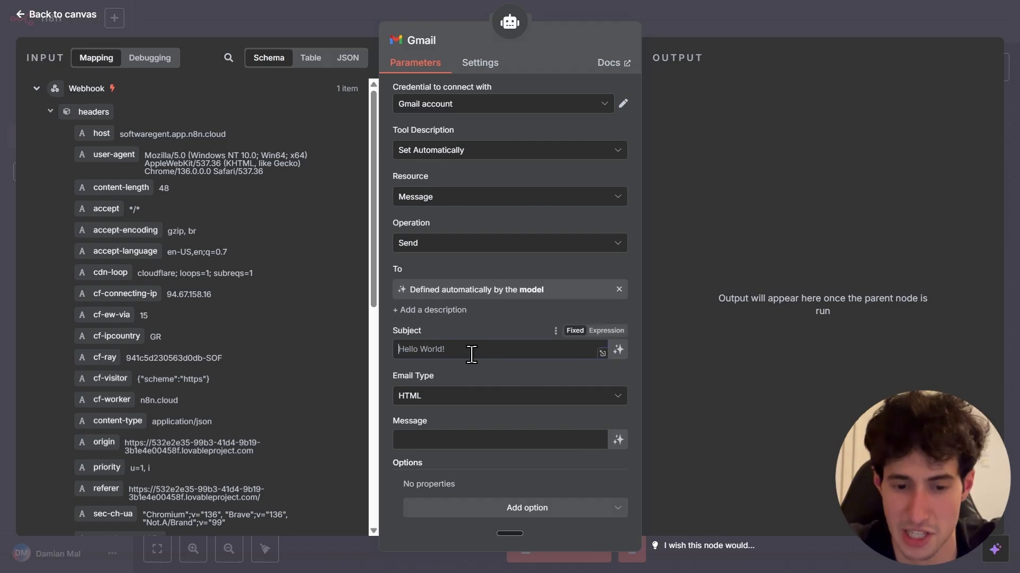
click(618, 349)
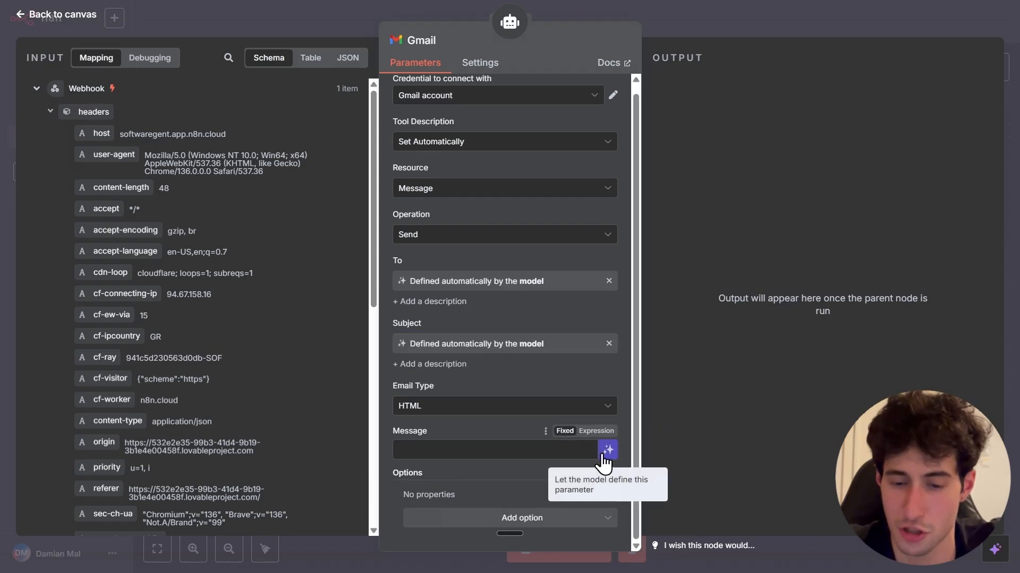
Set the Gmail tool's email type to Text and return to the workflow canvas.
click(484, 408)
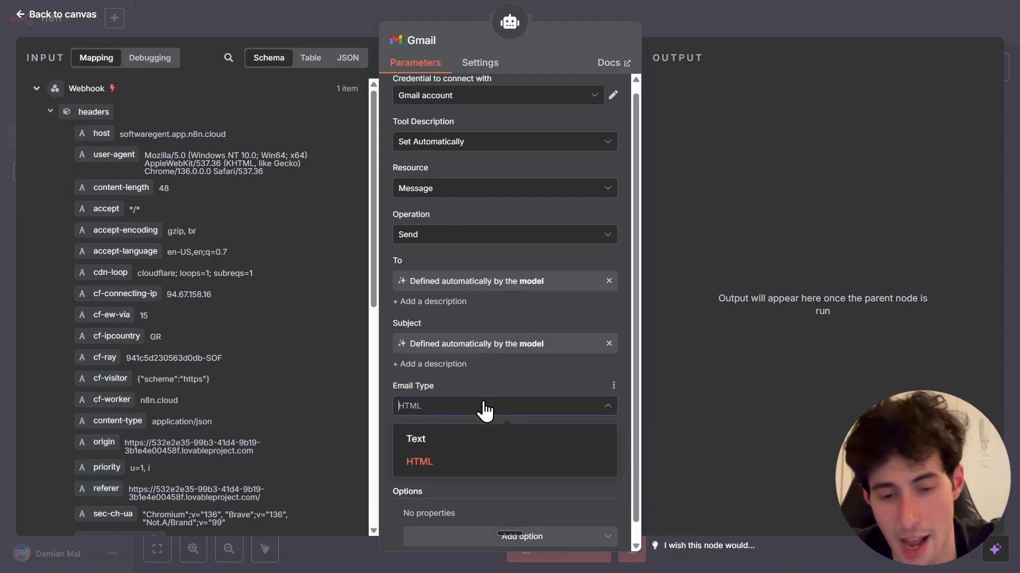
click(478, 410)
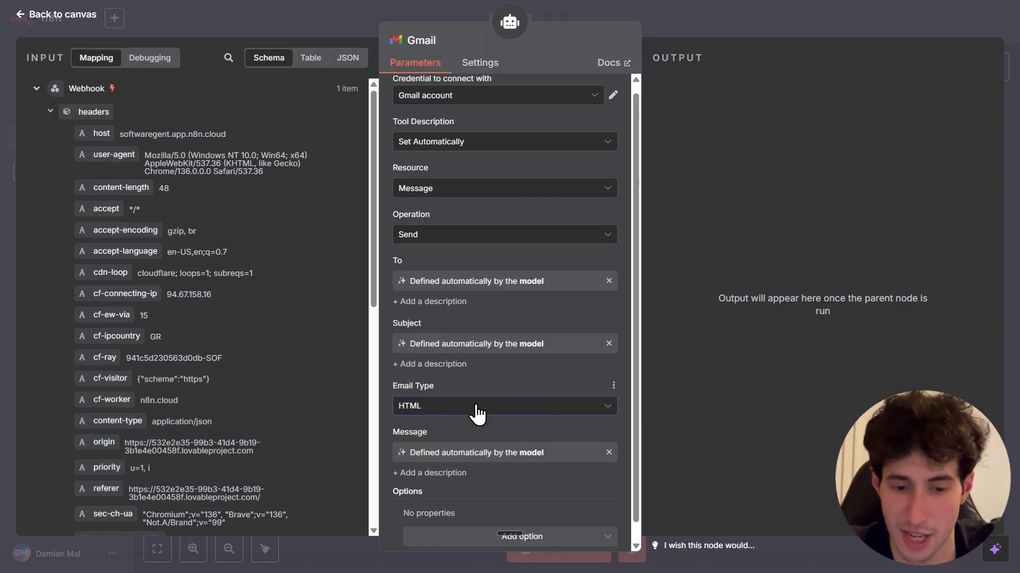
click(473, 413)
click(433, 436)
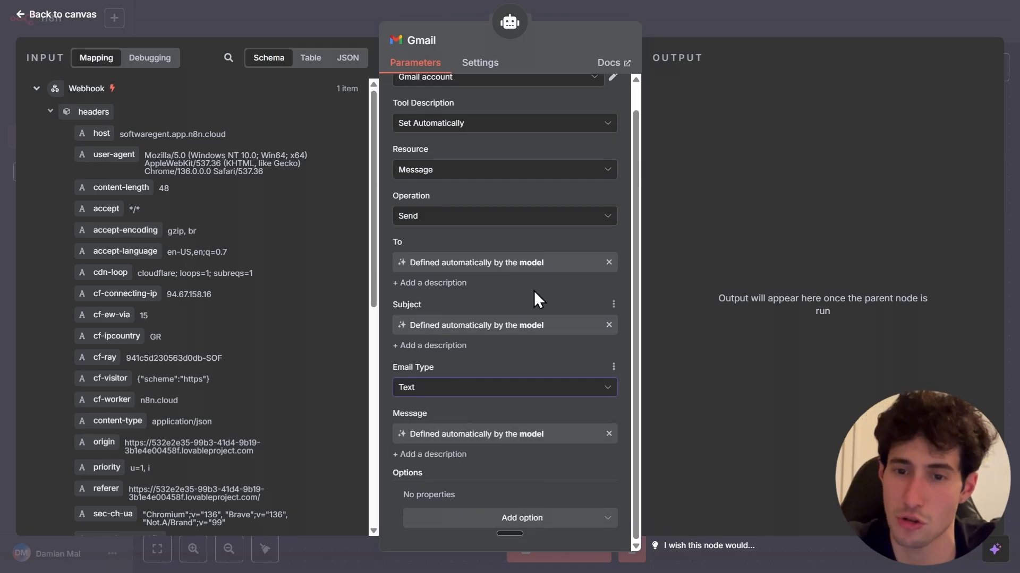
click(700, 20)
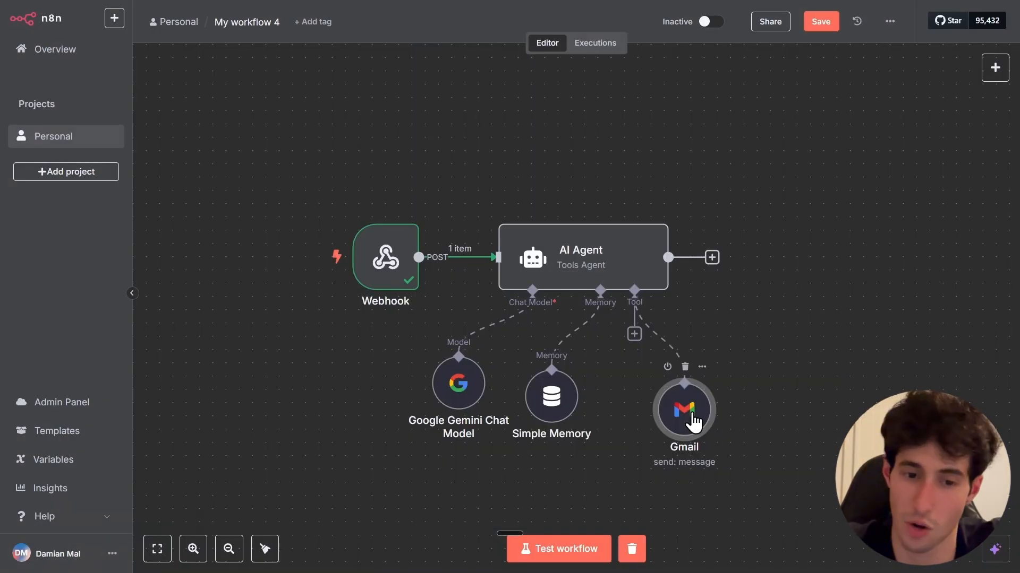
Have the Webhook listen for a test event, then in Lovable send the voice command requesting an email with subject "hello" and description "please like this video.".
double_click(388, 277)
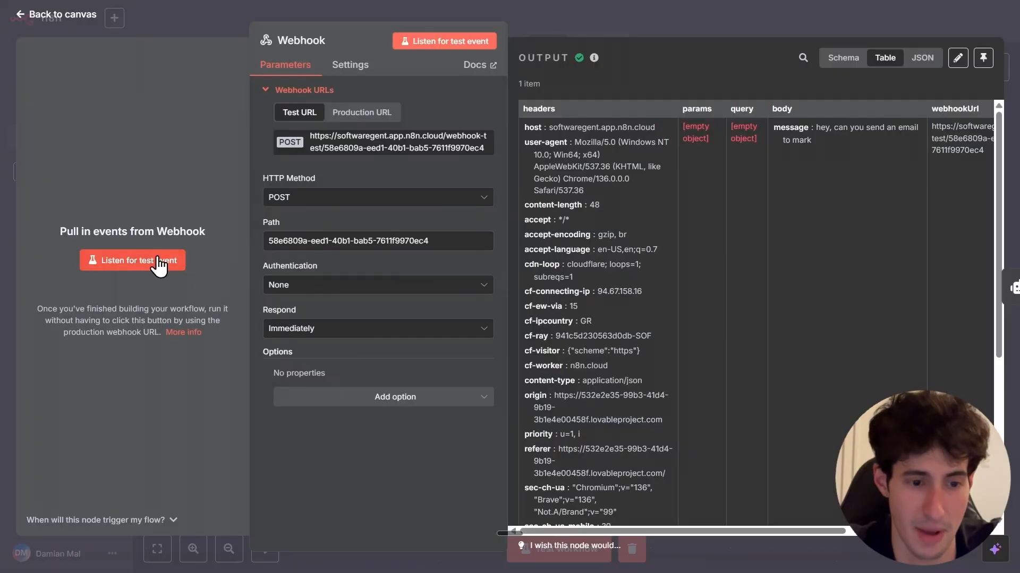
click(134, 266)
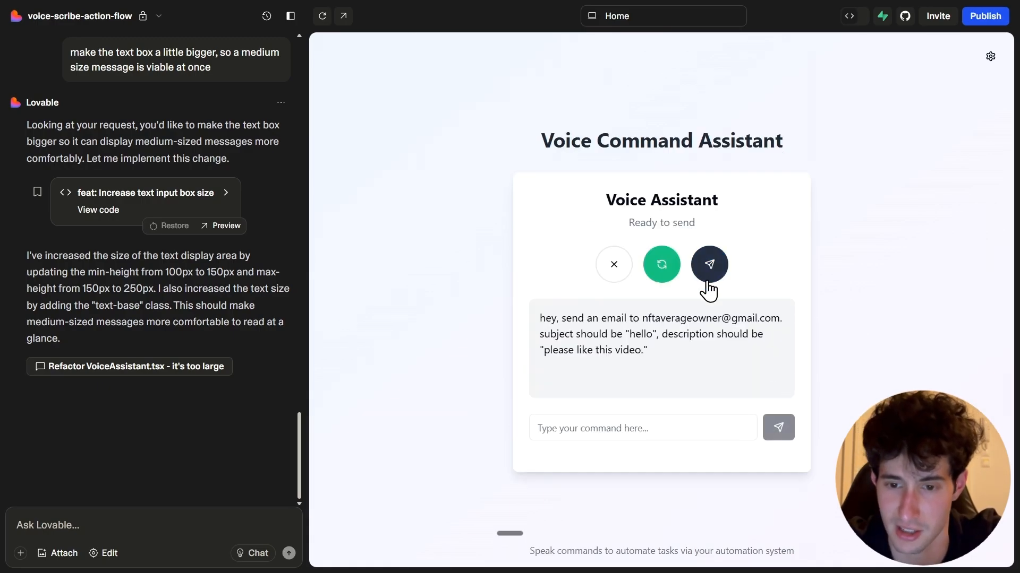
click(707, 282)
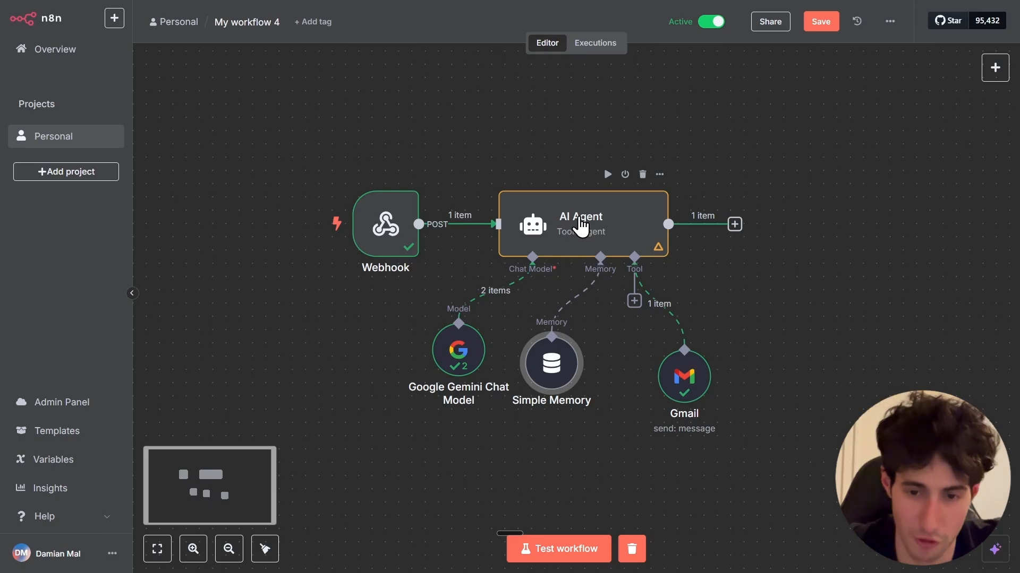
Examine the AI Agent's output in n8n, and check the recipient and body of the sent "hello" email in Gmail.
click(574, 241)
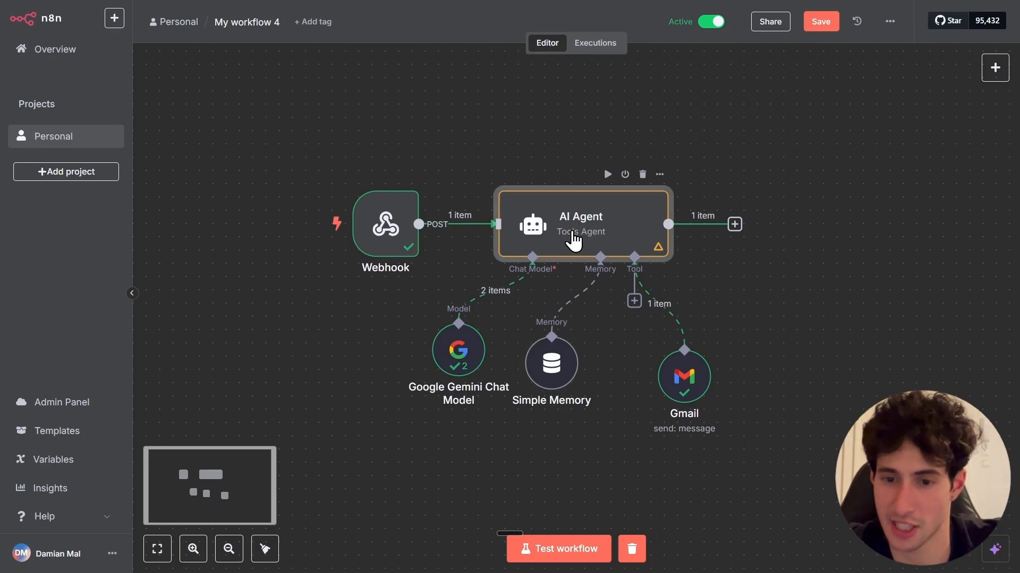
double_click(574, 240)
drag(657, 126, 750, 128)
click(752, 127)
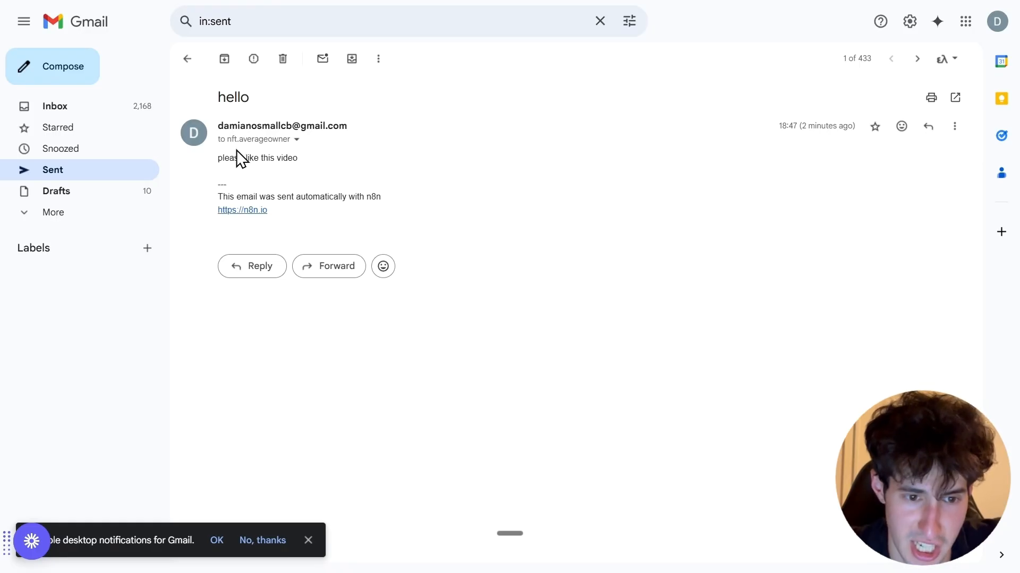
drag(223, 140, 284, 153)
click(289, 141)
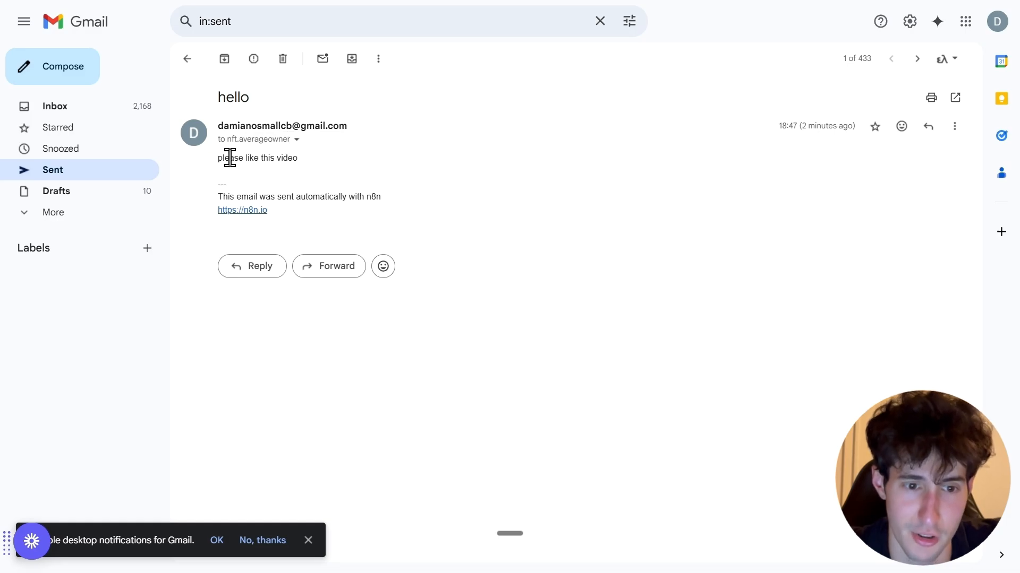
drag(218, 159, 297, 170)
click(305, 169)
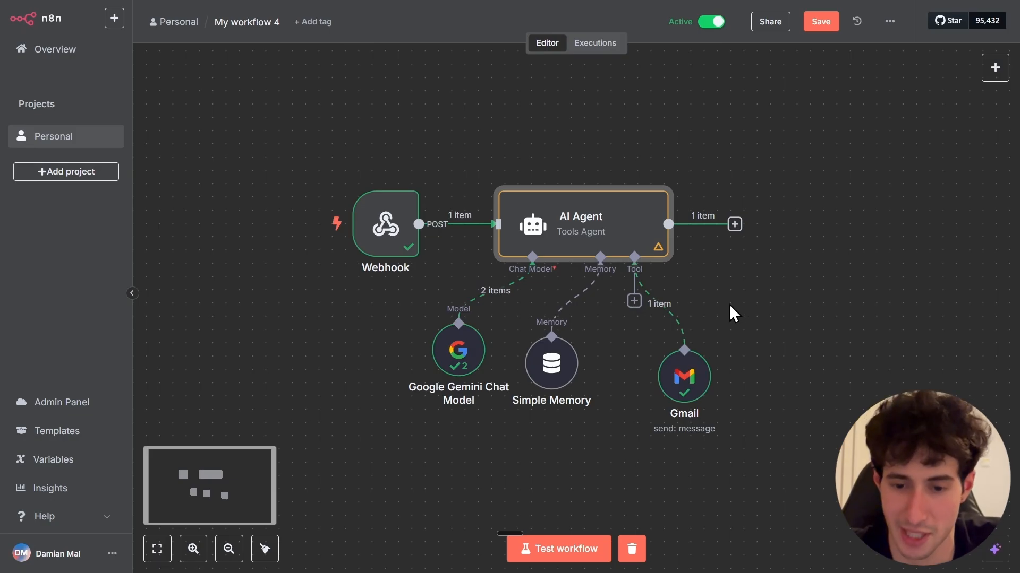
Add a Google Calendar tool to the AI Agent and use the existing Google Calendar account credential.
click(634, 301)
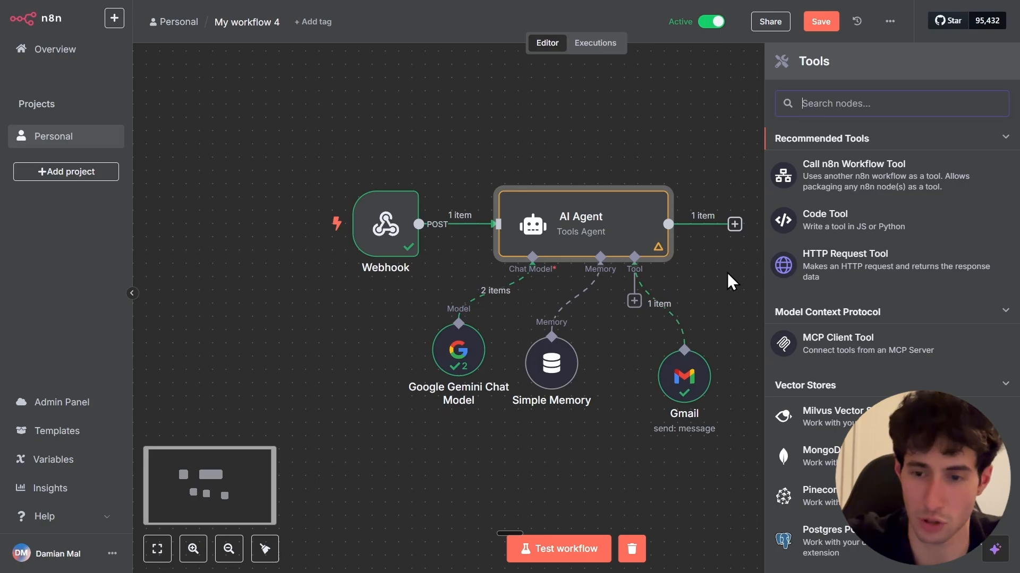
text(google calendar)
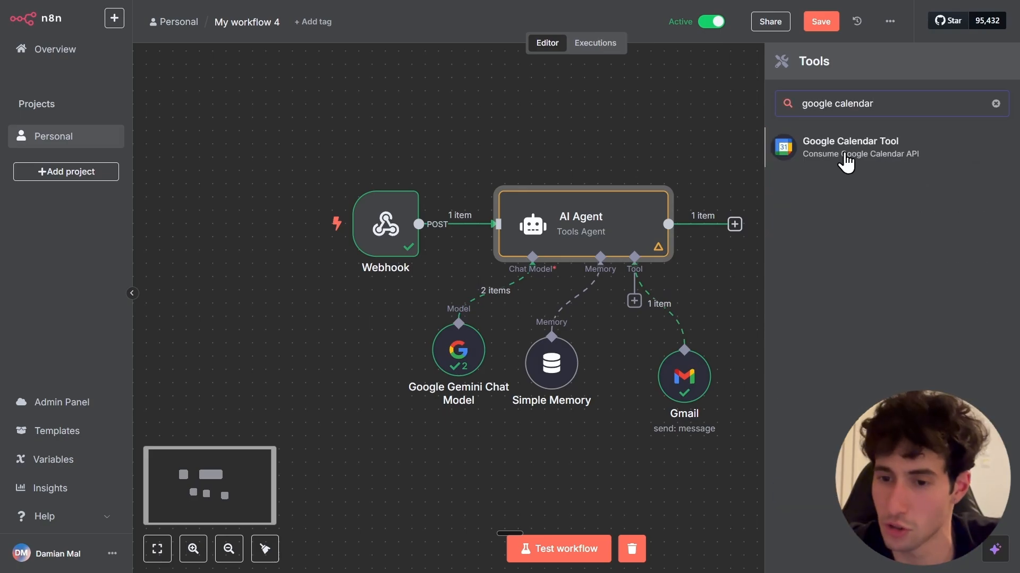
click(846, 159)
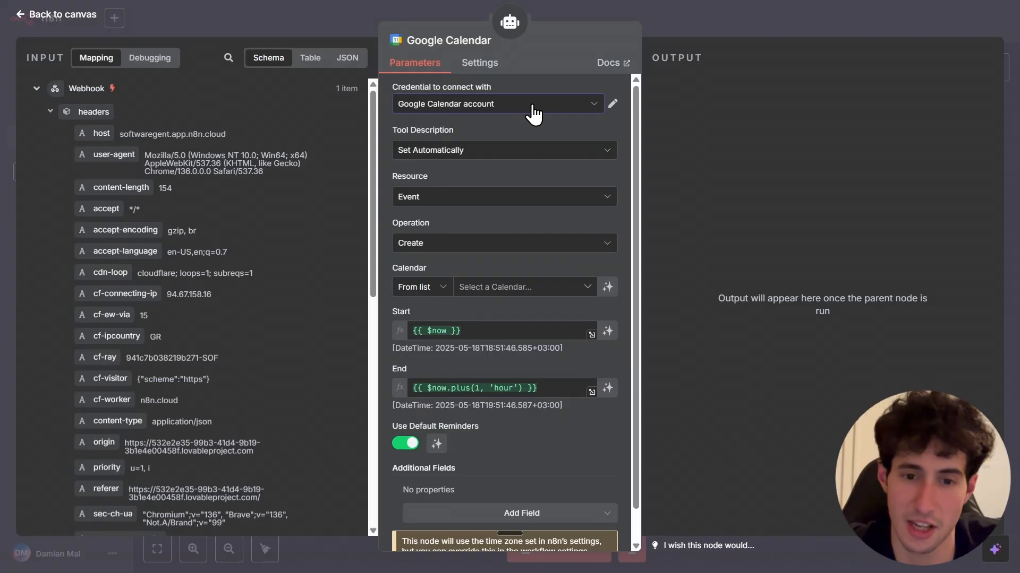
click(532, 113)
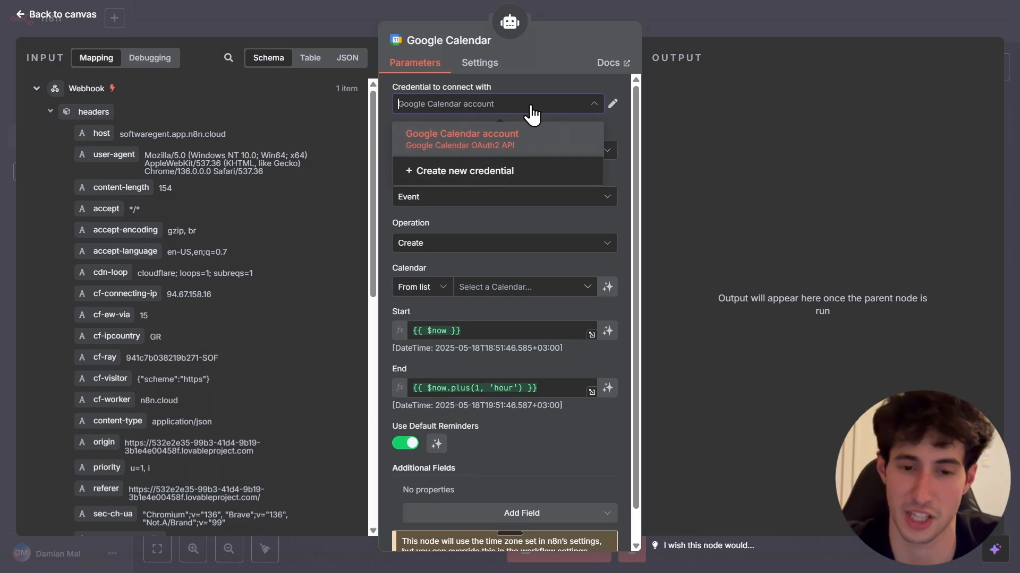
click(517, 138)
Configure the Google Calendar tool with an automatically set description, the Event resource and the Create operation.
click(478, 152)
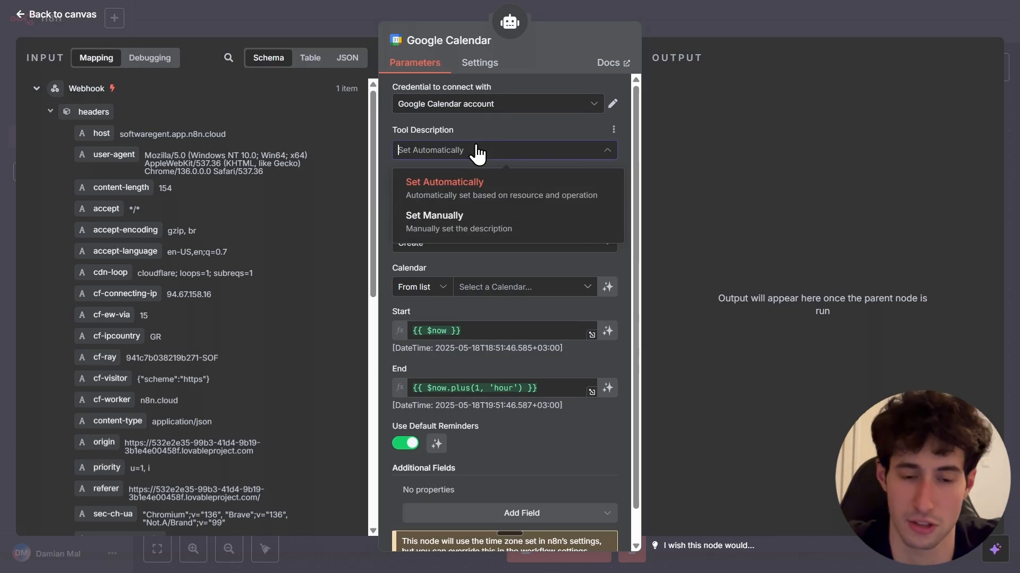
click(478, 152)
click(477, 152)
click(484, 167)
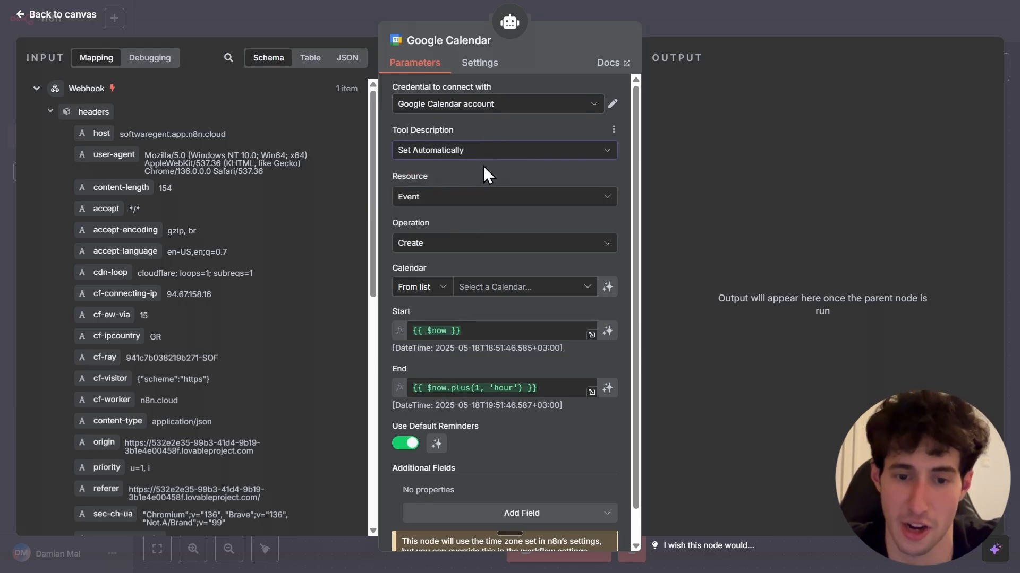
click(481, 192)
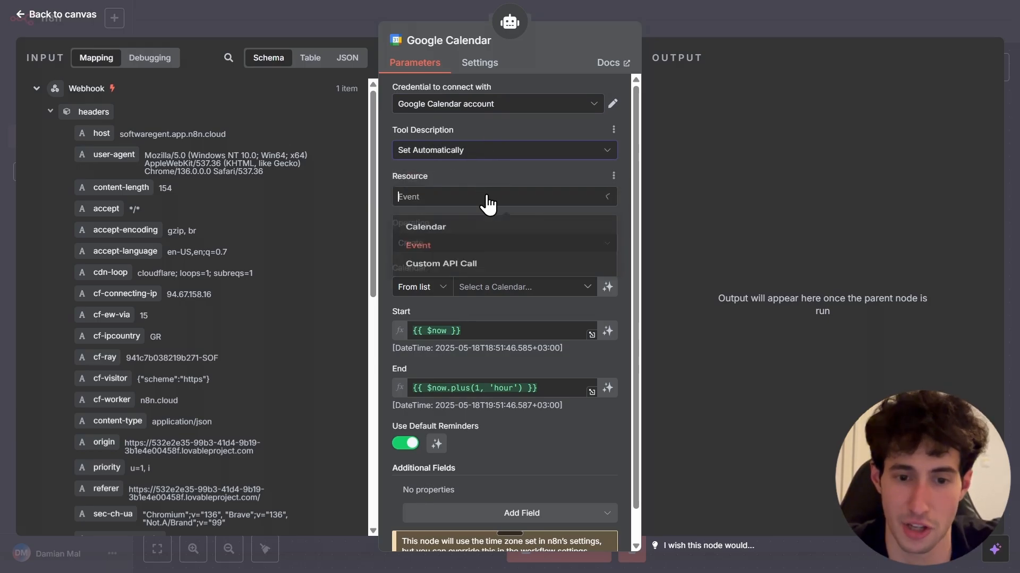
click(433, 254)
click(475, 244)
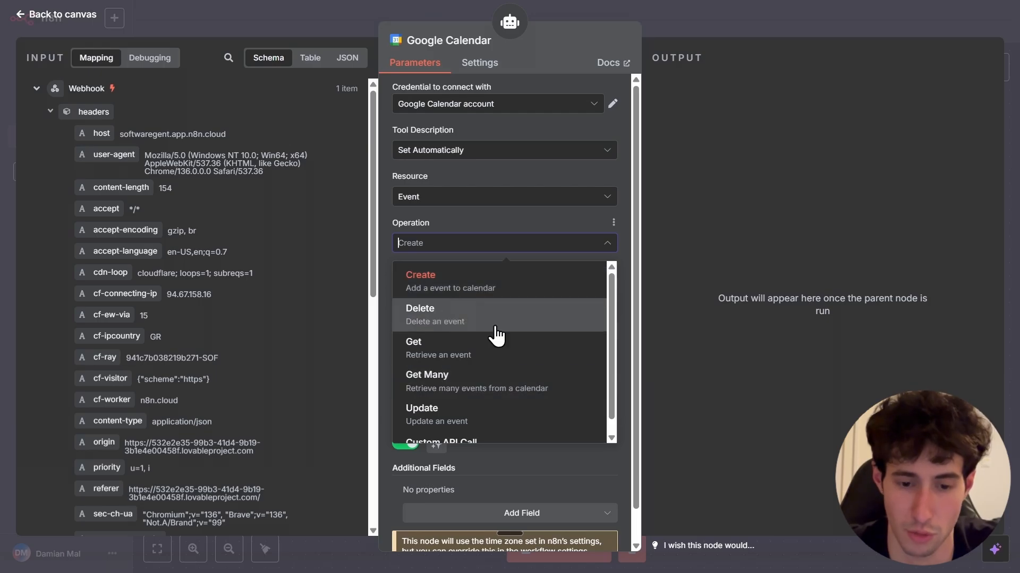
click(483, 290)
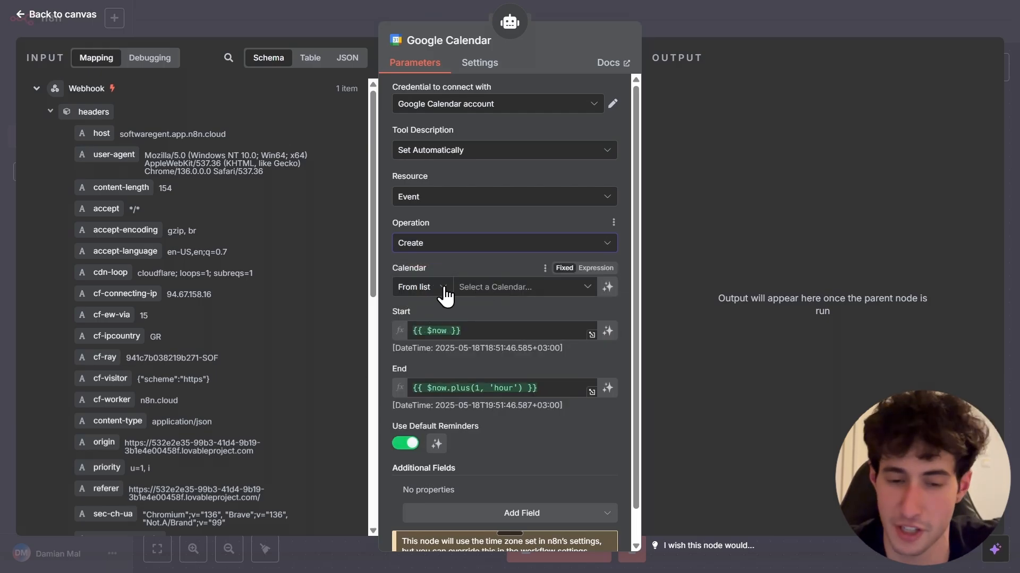
Select the account's own Gmail calendar for the tool, check the Start and End expressions, and return to the canvas.
click(588, 288)
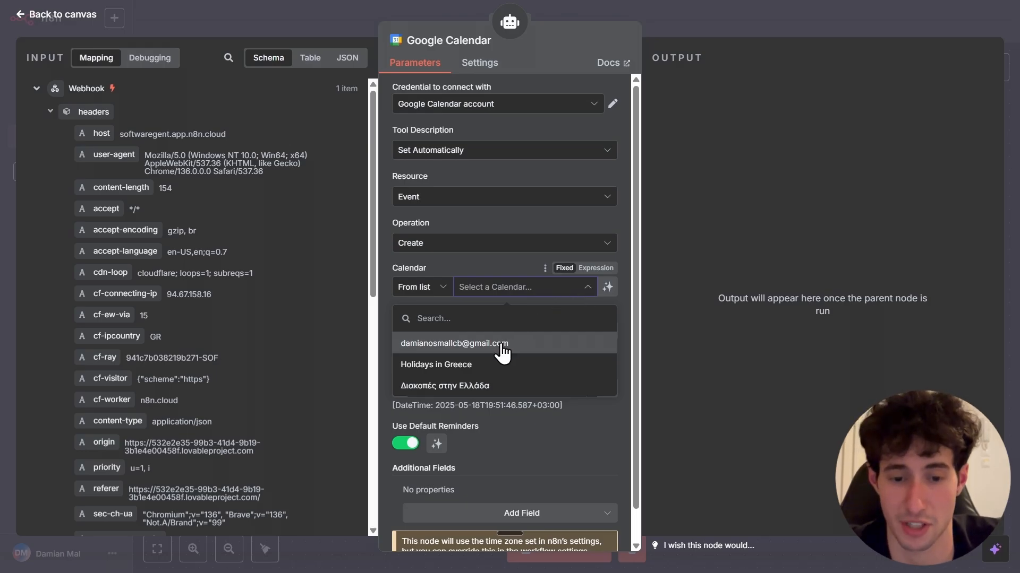
click(476, 351)
scroll(406, 295, down, 1)
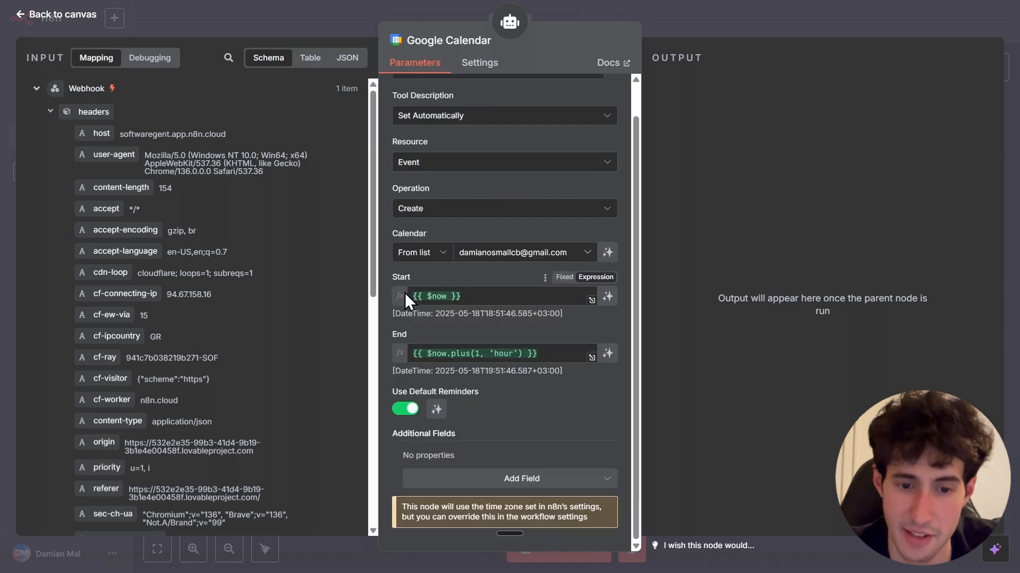
click(477, 297)
click(480, 277)
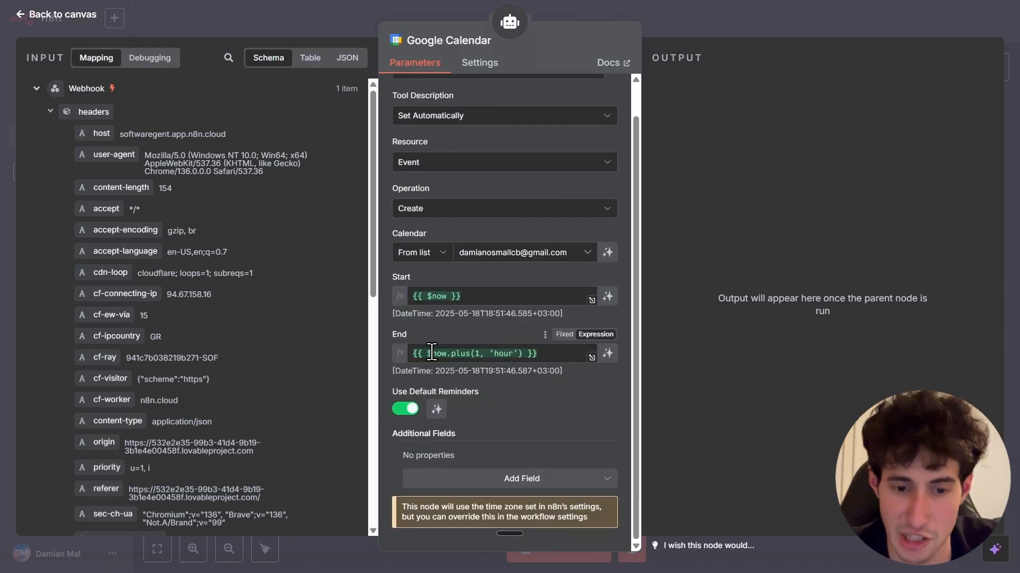
click(562, 353)
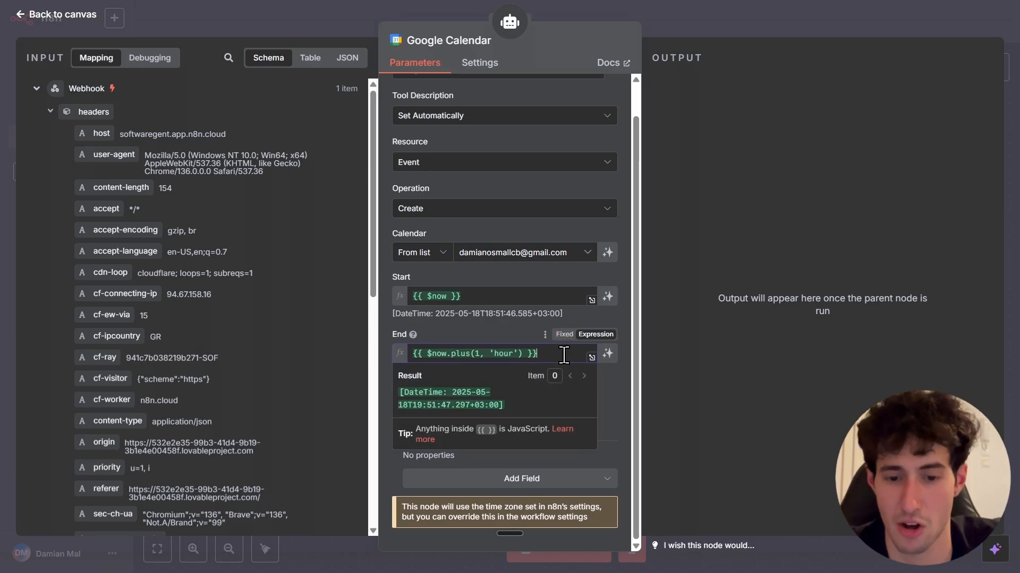
key(Escape)
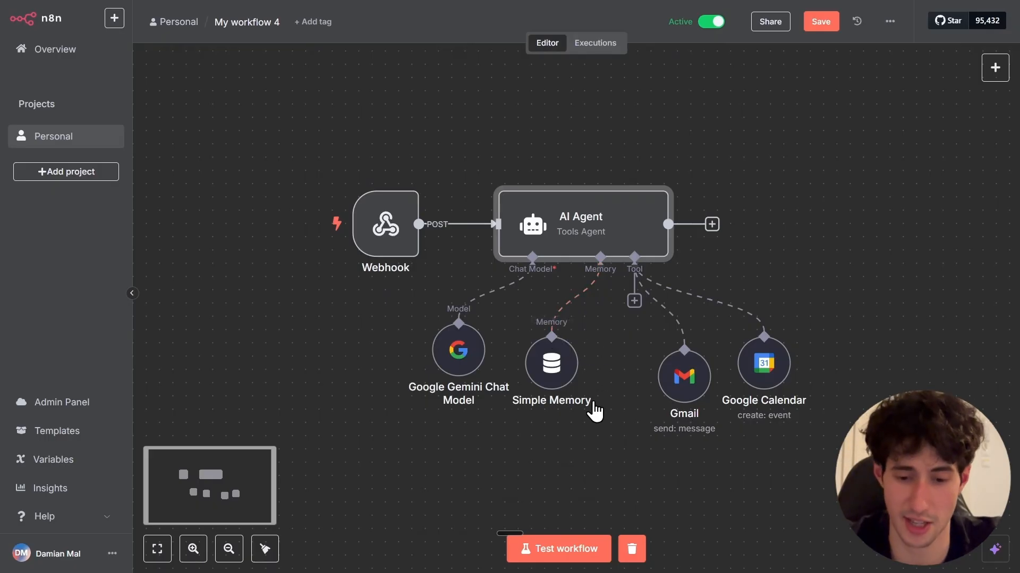
Test the workflow by sending from Lovable "Add in my Google Calendar, at the 18th of May 2025 at 7pm. For 1 hour, the task ' Walk my dog'".
click(566, 549)
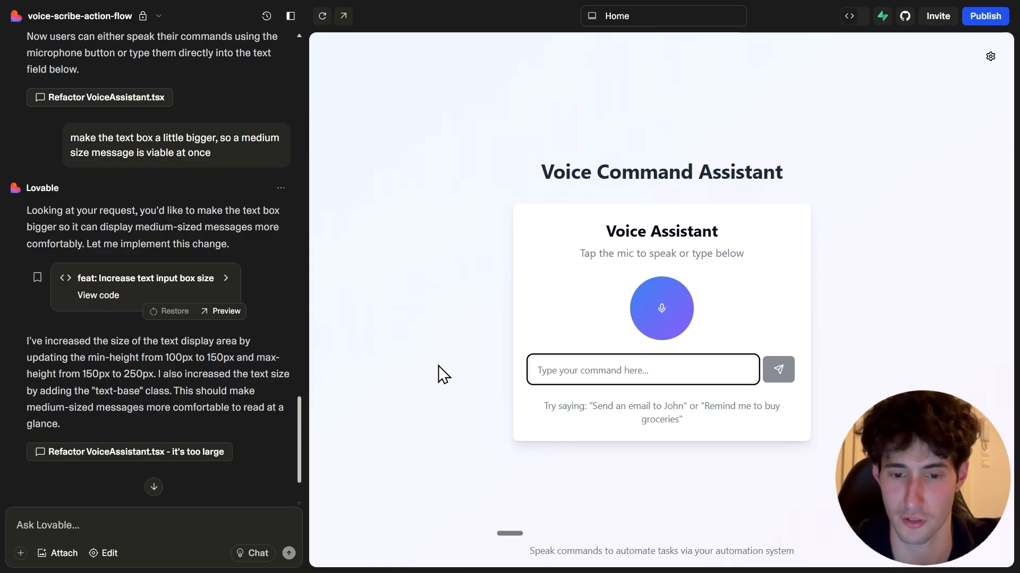
key(ctrl+v)
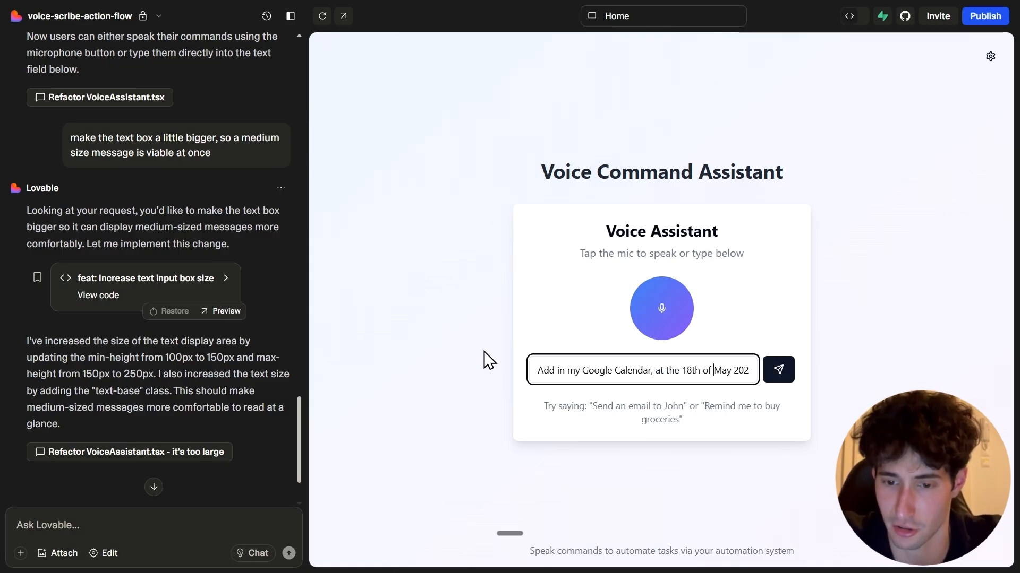
text(5 at 7pm. For 1 hour)
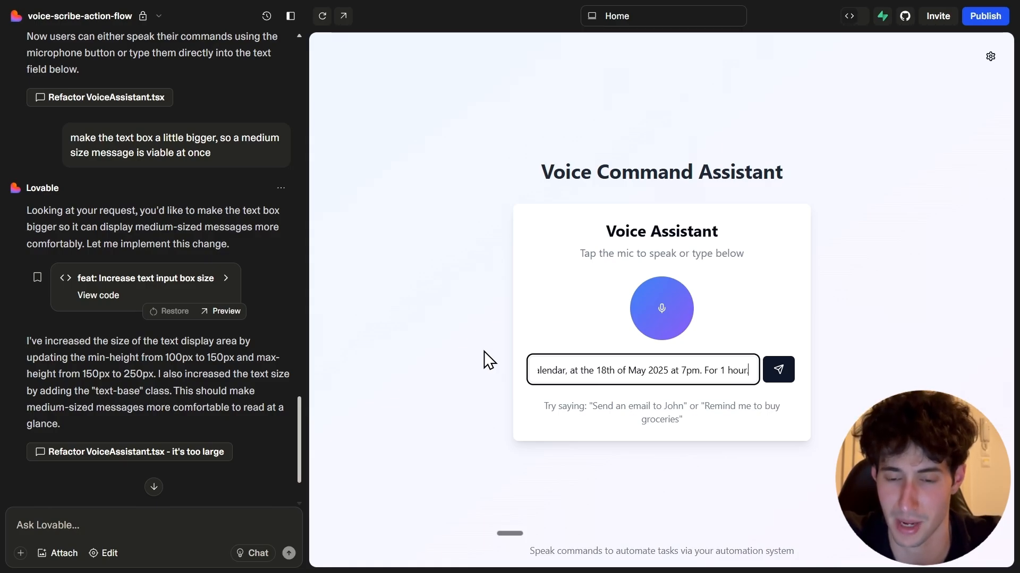
text(, the task ' Walk my dog)
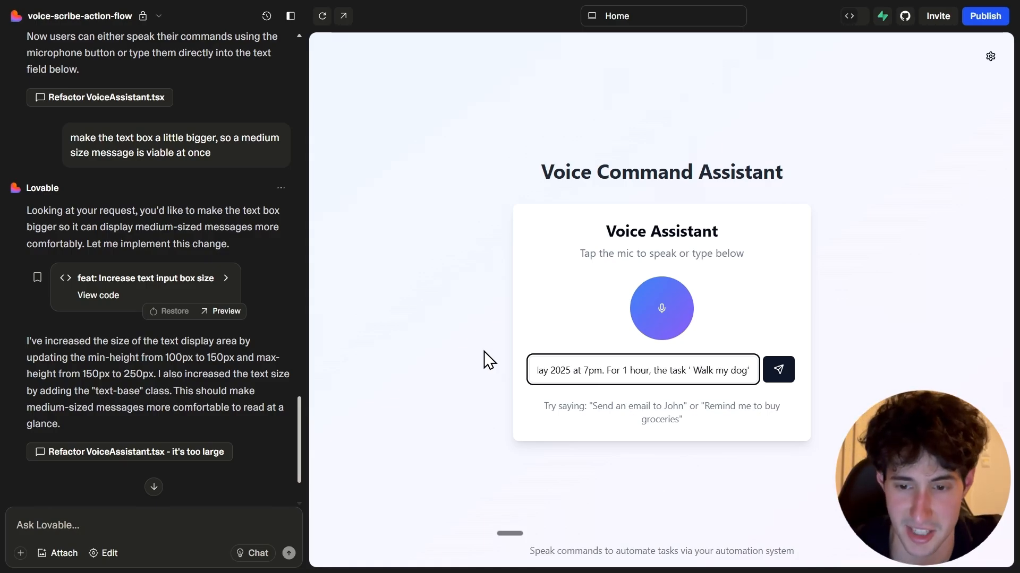
click(777, 376)
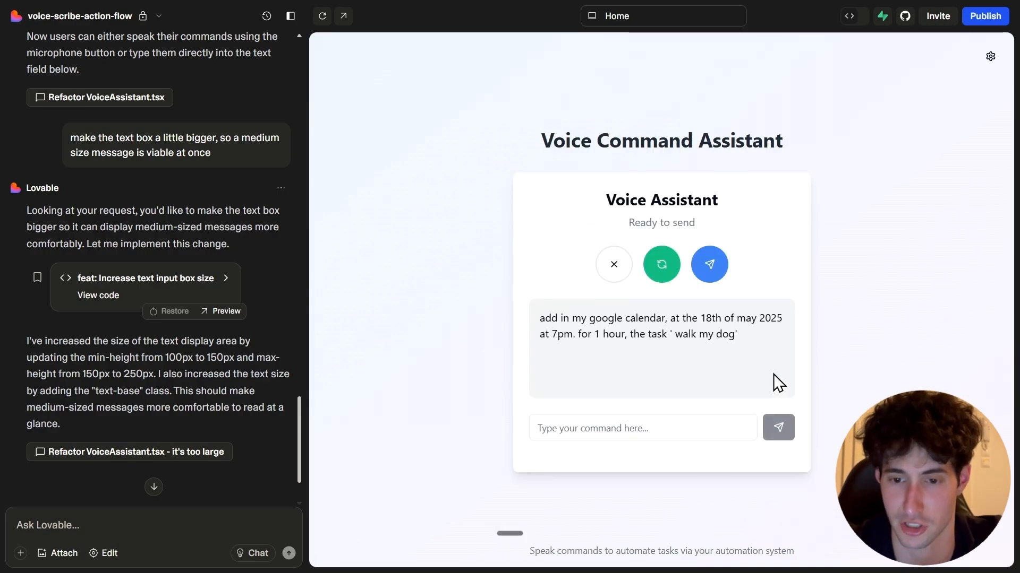
click(711, 268)
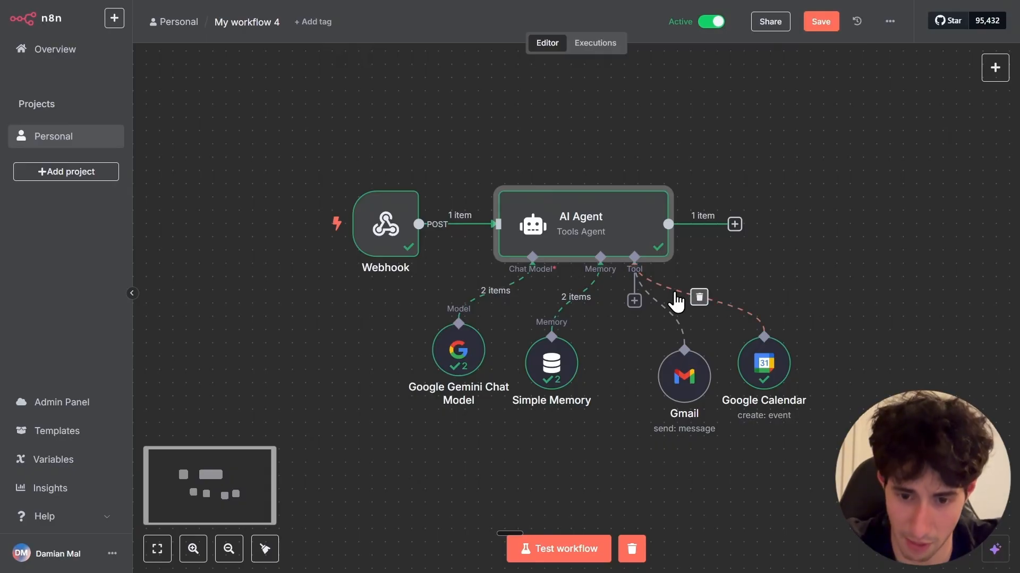
Add a Todoist tool to the AI Agent in n8n with the existing Todoist account credential.
click(634, 302)
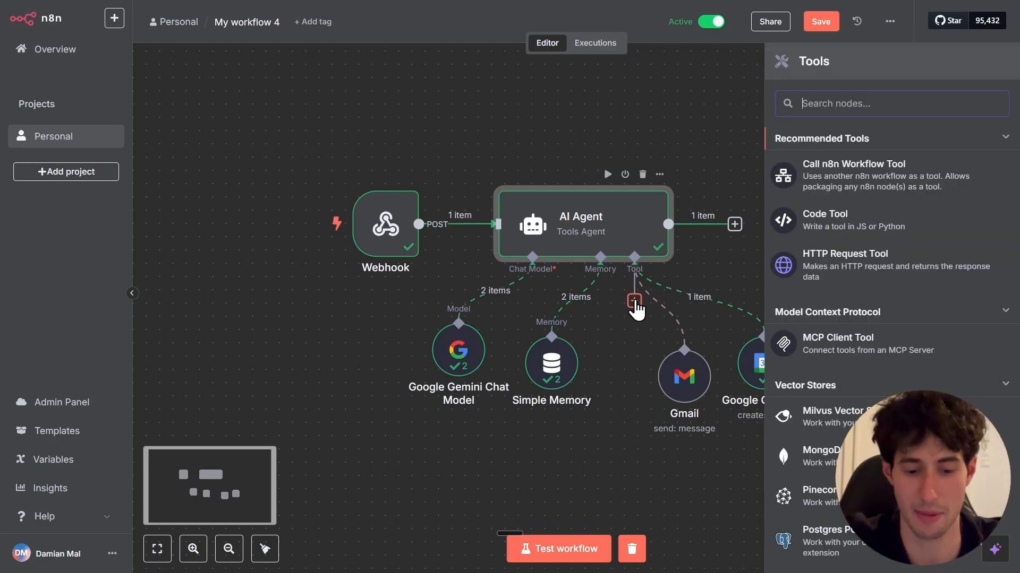
text(todo)
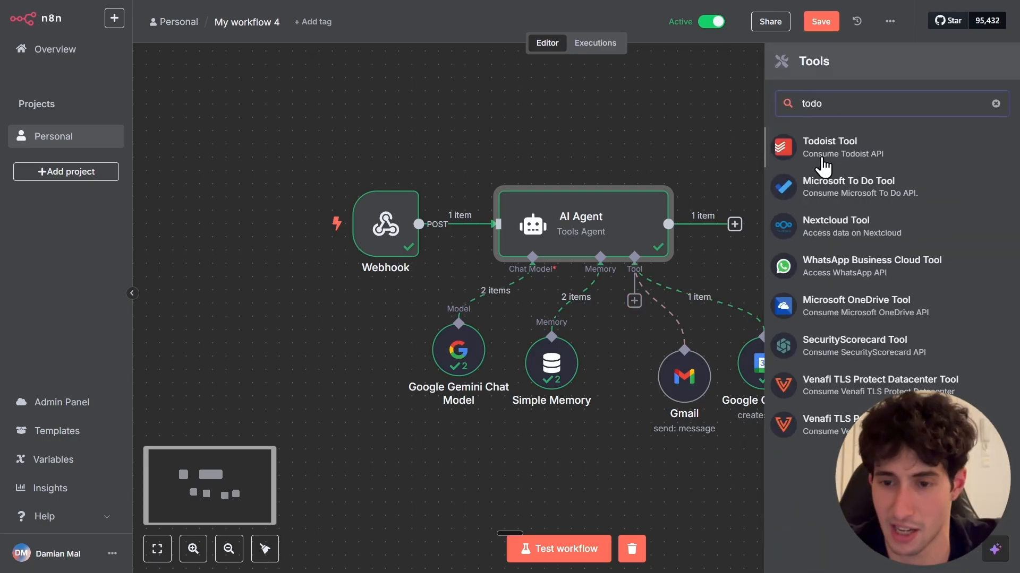
click(830, 154)
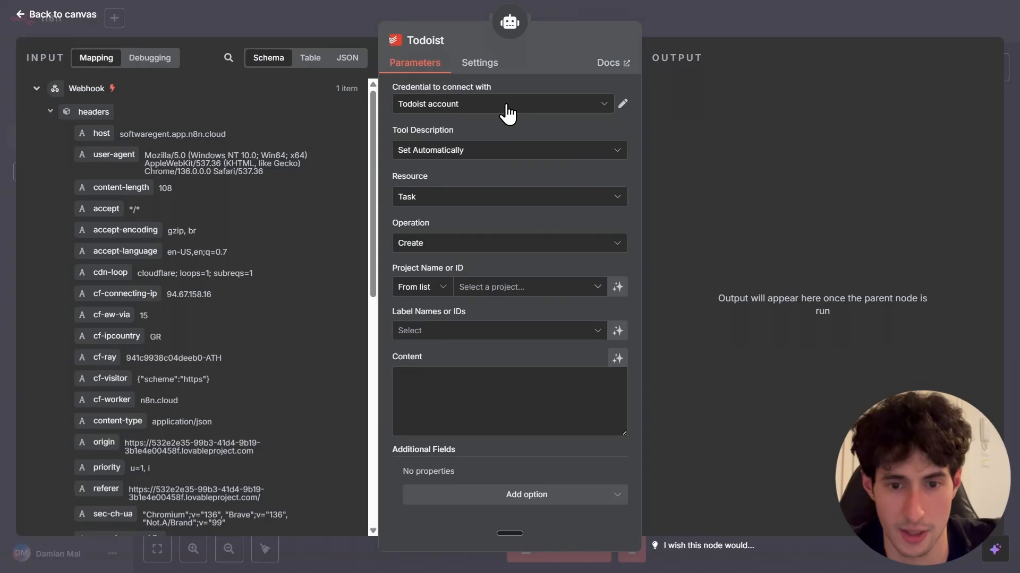
click(505, 105)
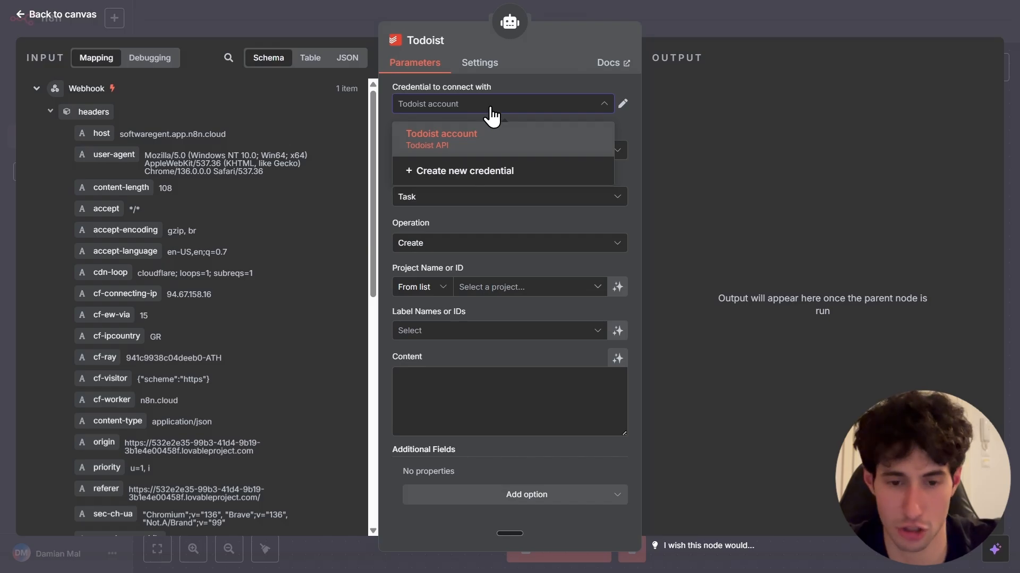
click(490, 109)
Switch to Todoist, open the developer section of the Integrations settings and copy the API token.
mouse_move(512, 40)
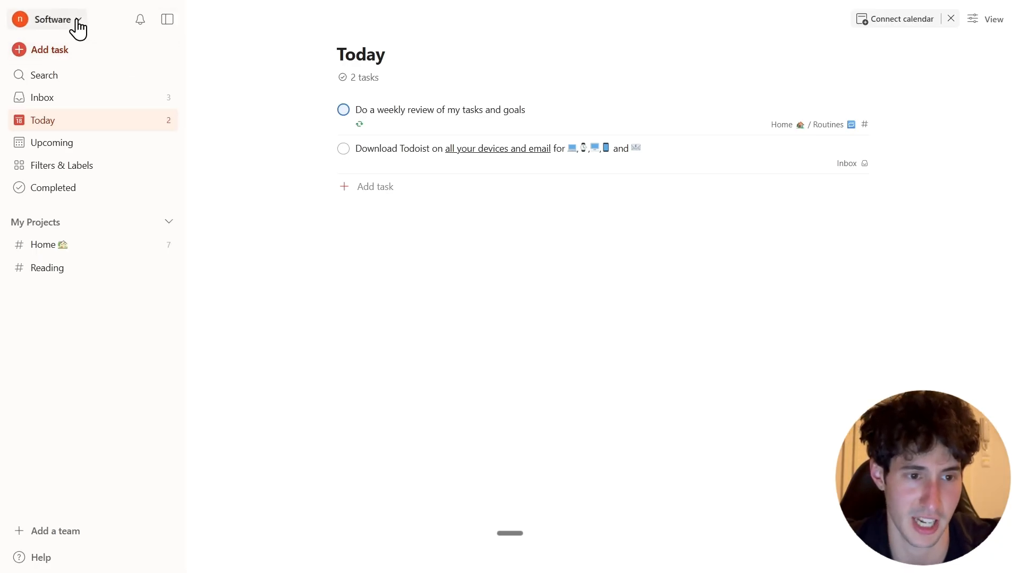
click(77, 19)
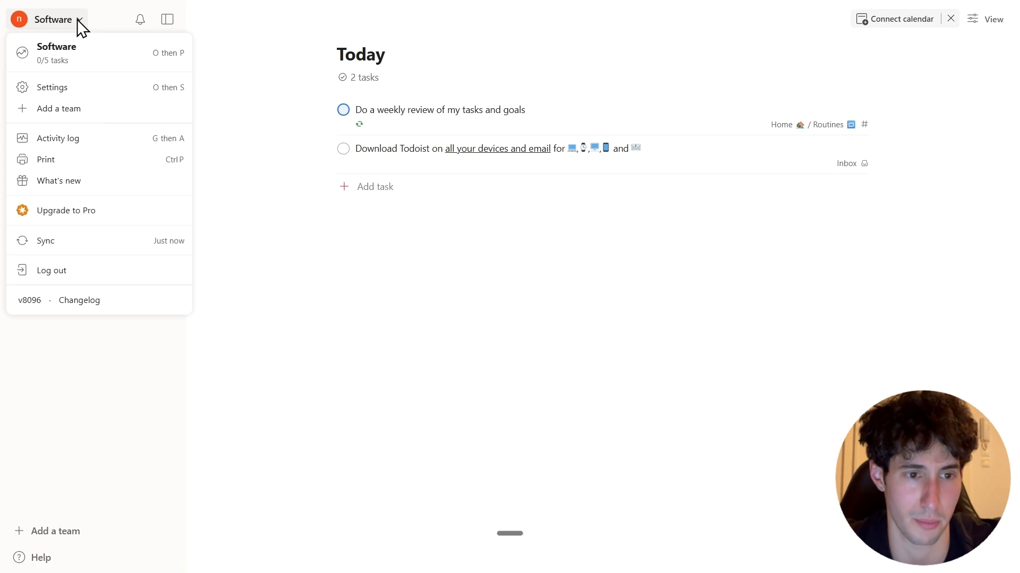
click(58, 88)
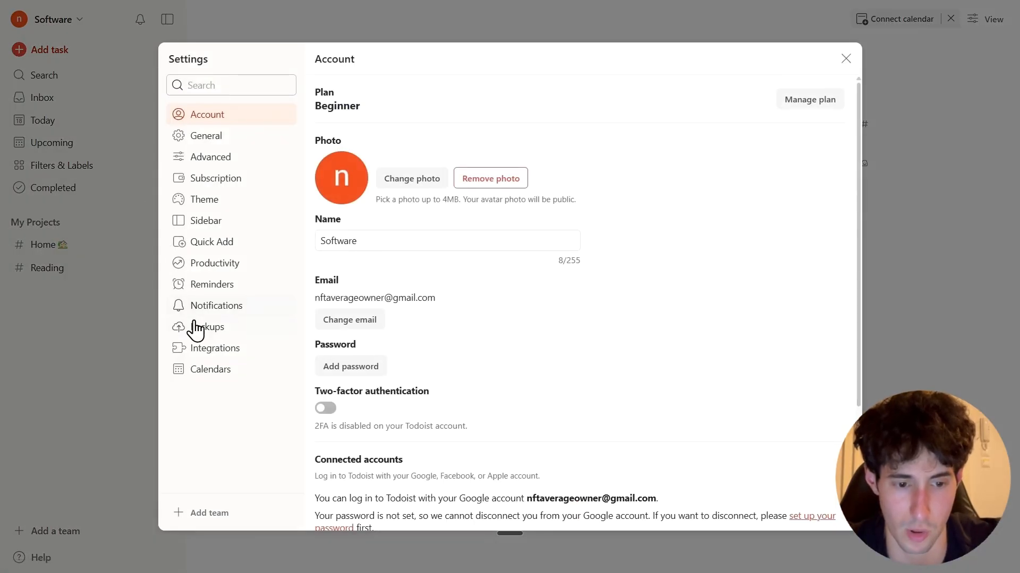
click(223, 350)
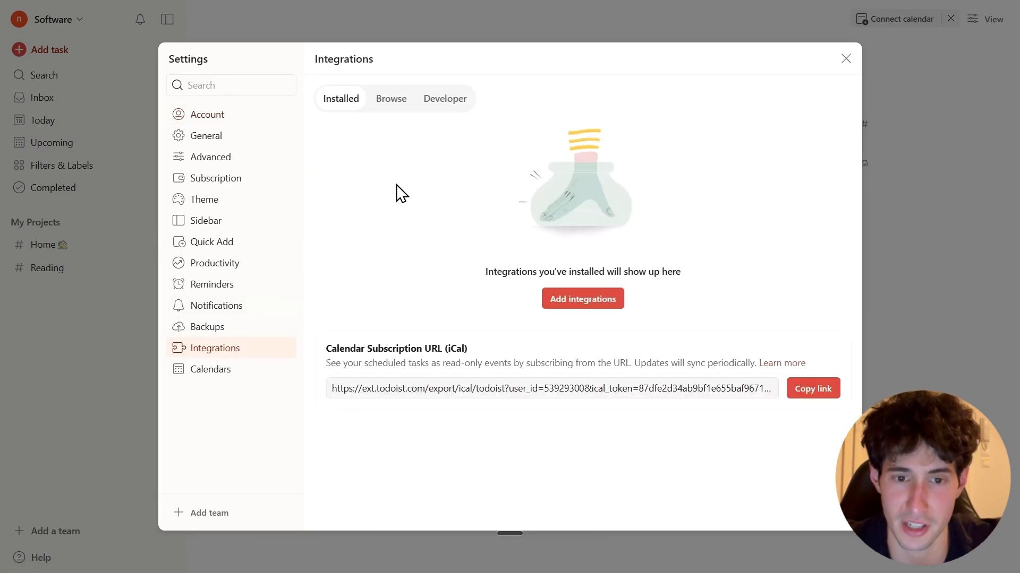
click(461, 105)
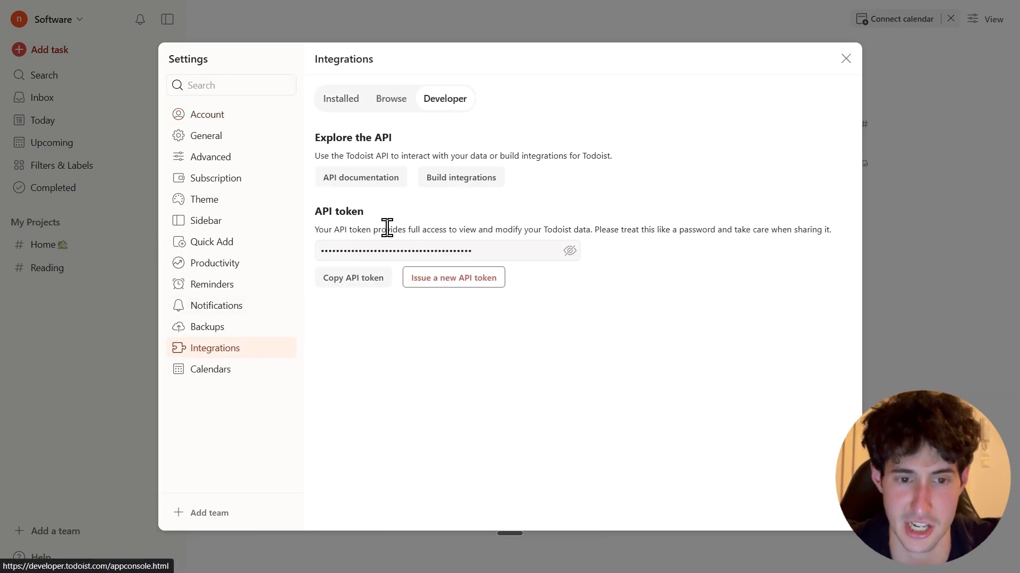
drag(323, 215, 358, 210)
click(359, 210)
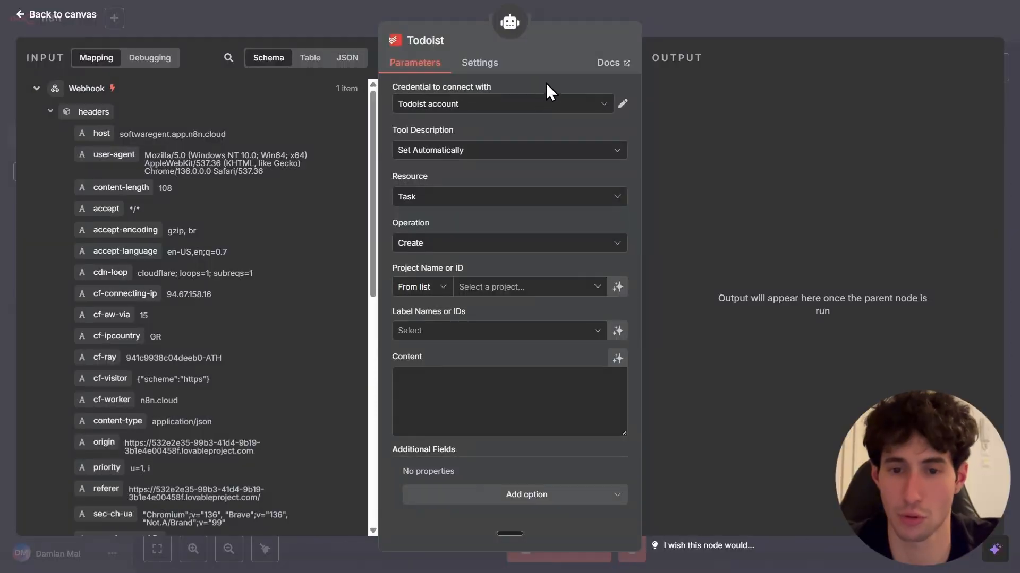
In n8n, replace the Todoist credential's API key with the copied token, save the credential and close it.
click(622, 105)
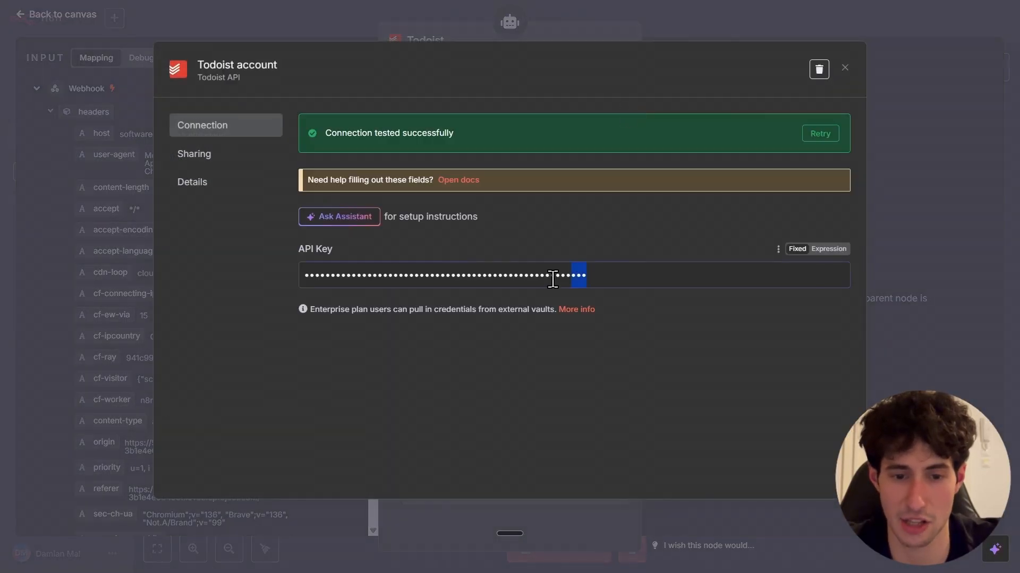
drag(552, 279, 278, 279)
key(BackSpace)
key(ctrl+v)
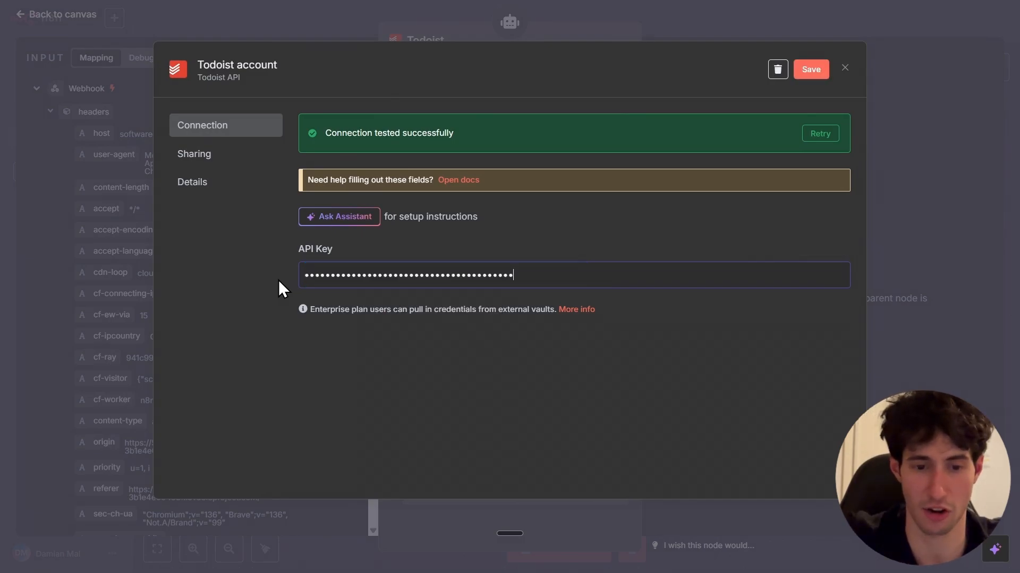
click(807, 79)
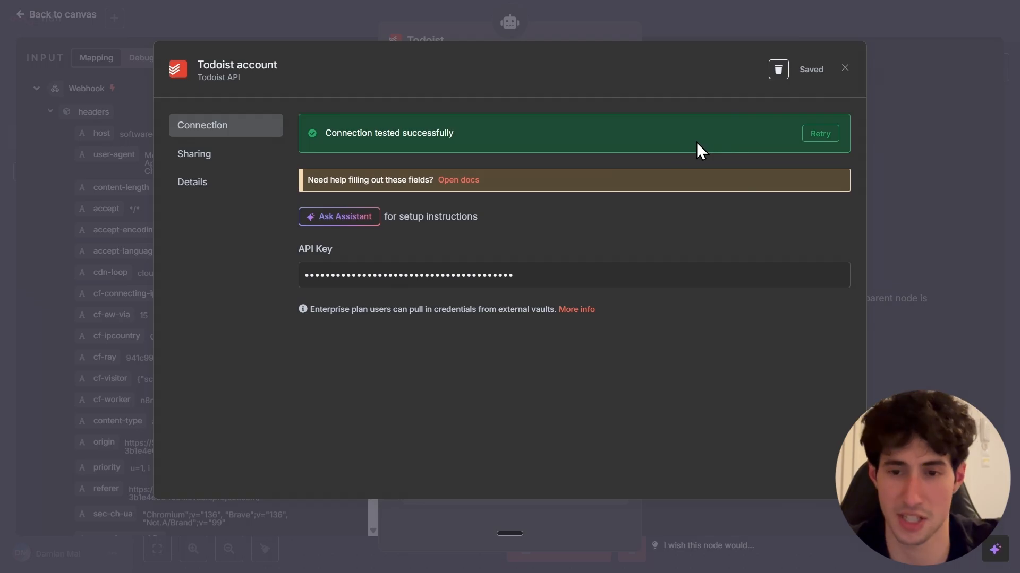
click(841, 70)
click(829, 45)
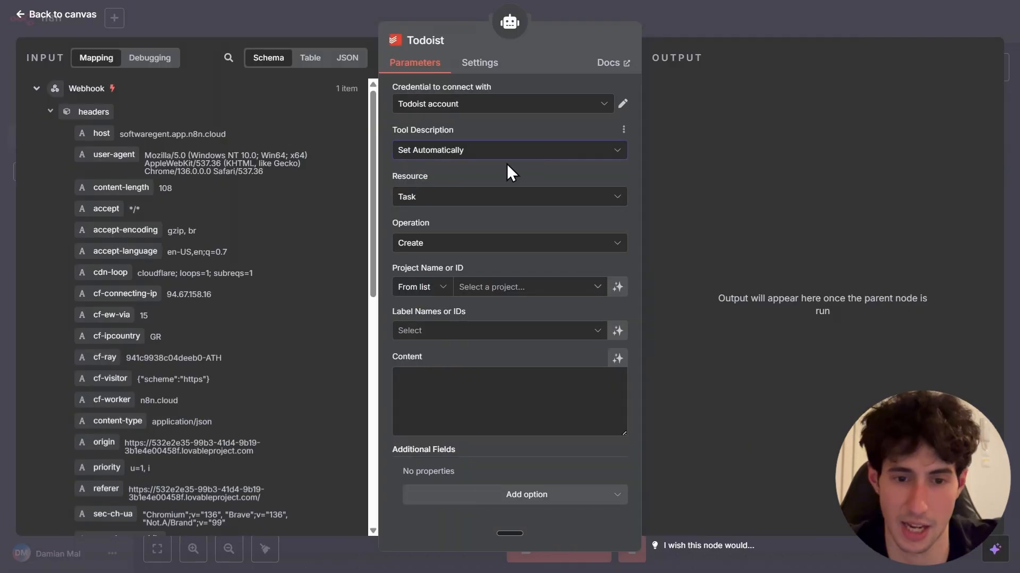
Configure the Todoist tool with an automatically set description, the Task resource and the Create operation.
click(457, 154)
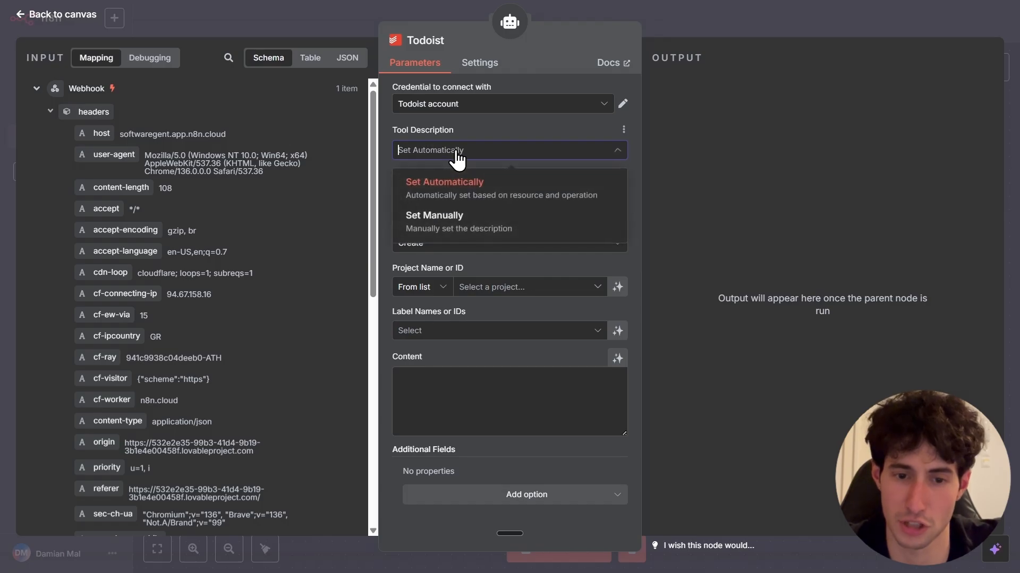
click(465, 190)
click(452, 199)
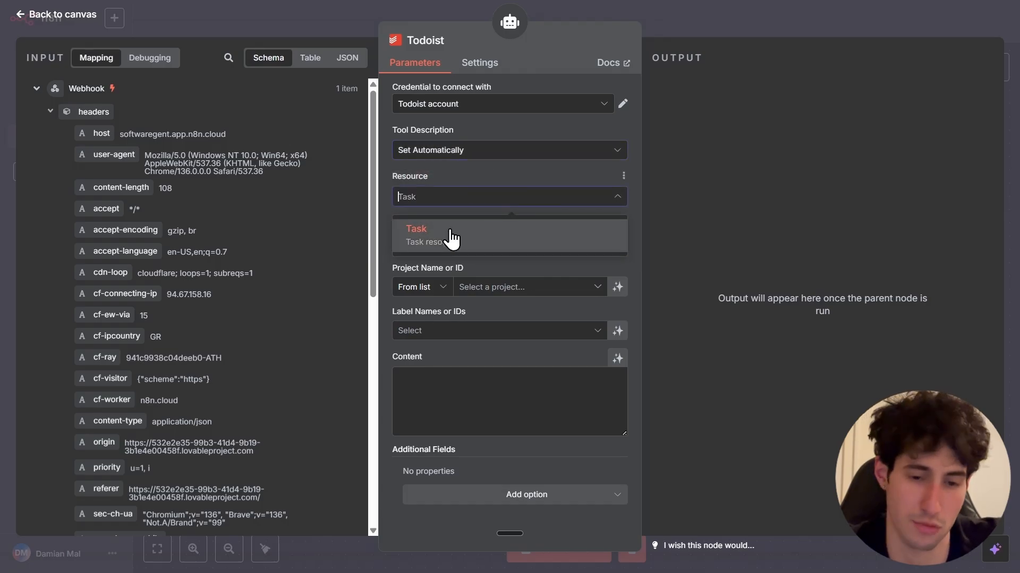
click(451, 239)
click(456, 246)
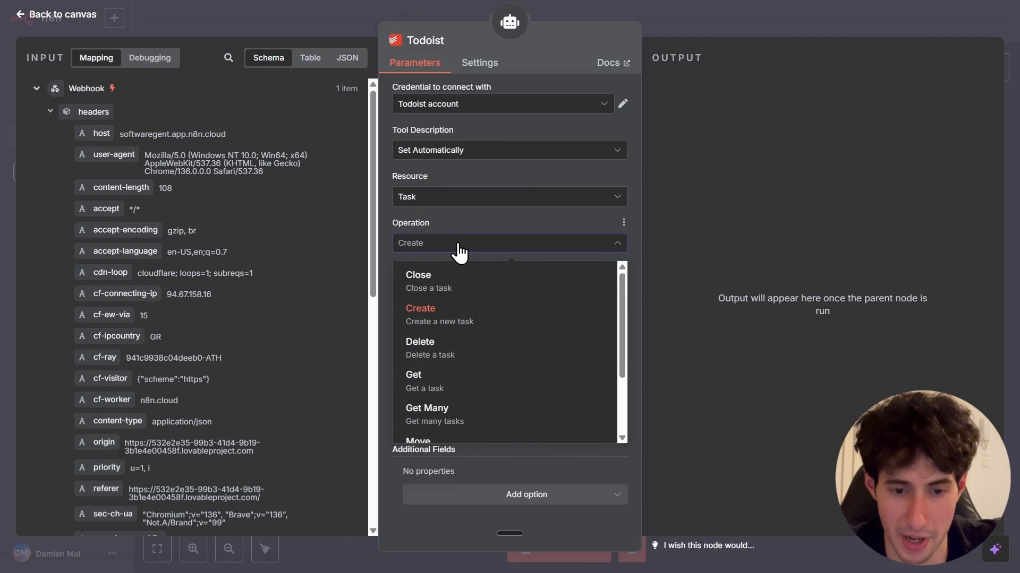
click(428, 318)
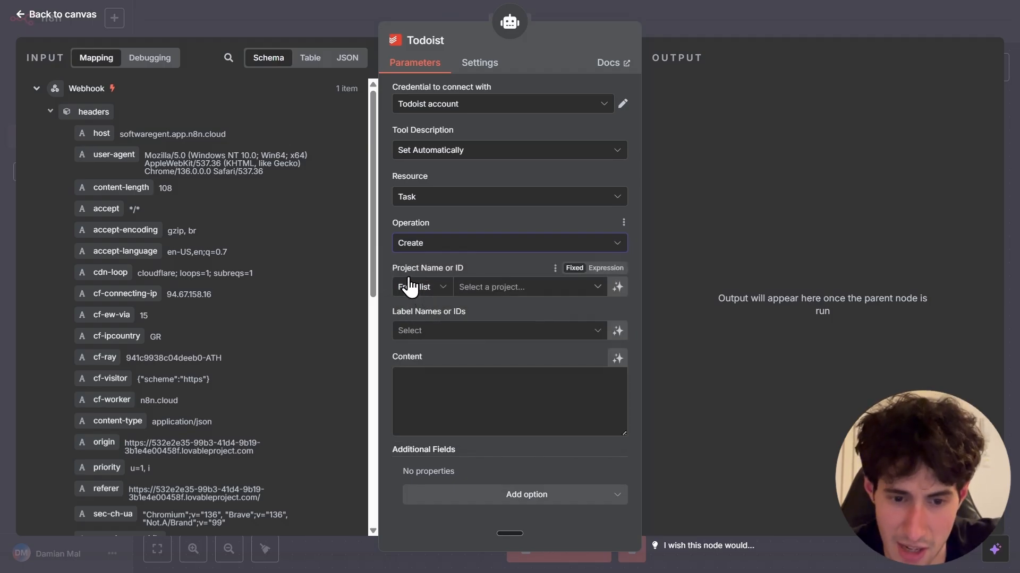
Select the Reading project for new Todoist tasks and let the model define the label names automatically.
click(598, 290)
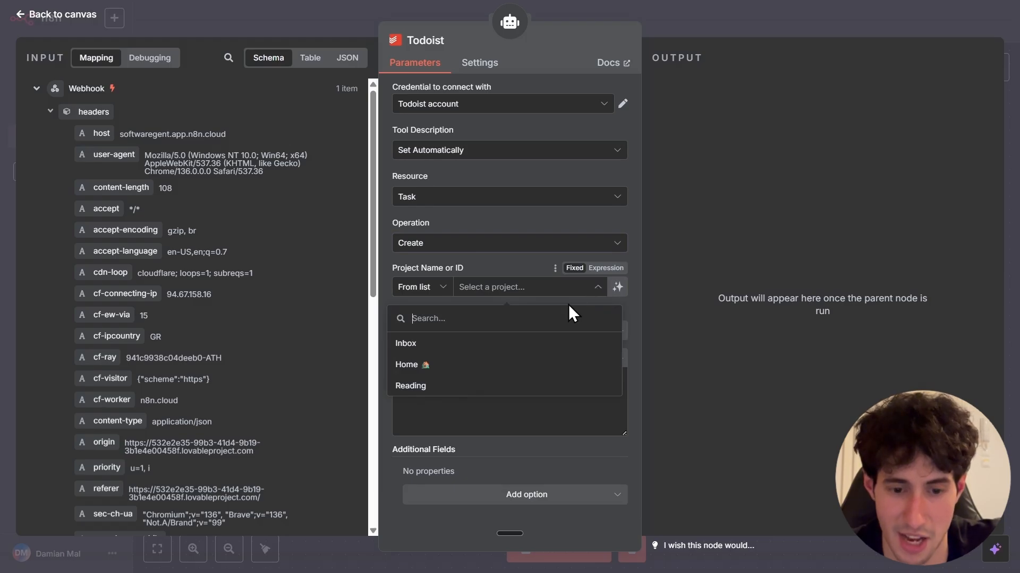
click(430, 388)
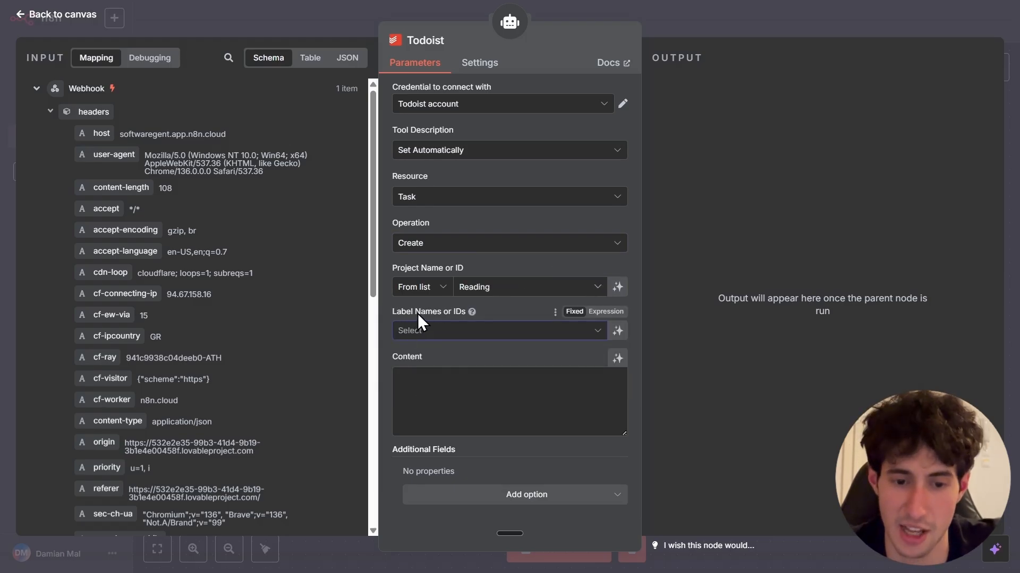
click(618, 334)
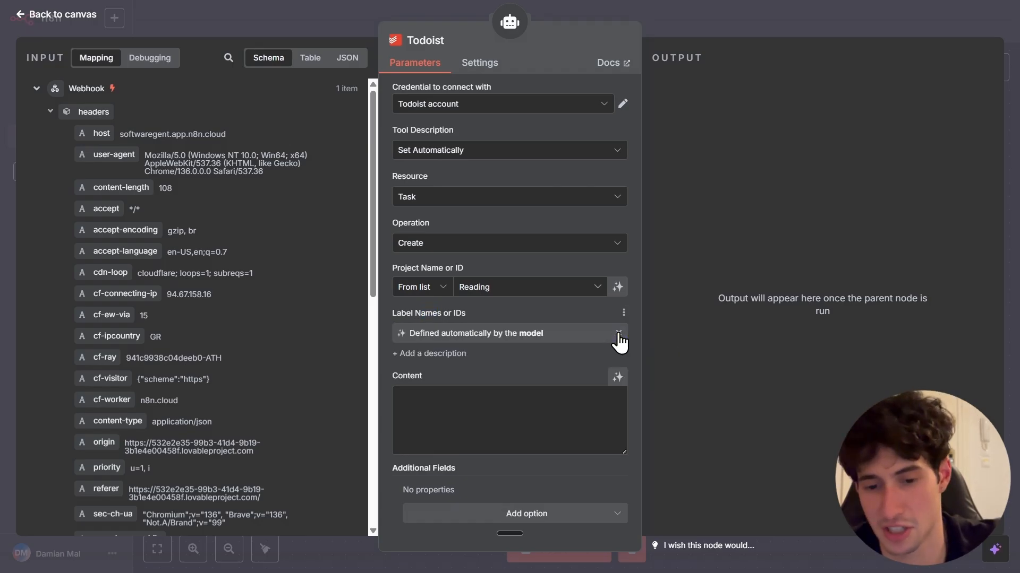
Set the Todoist task content to "Do this: {{ $json.body.message }}" using the webhook's message field, and return to the canvas.
click(412, 416)
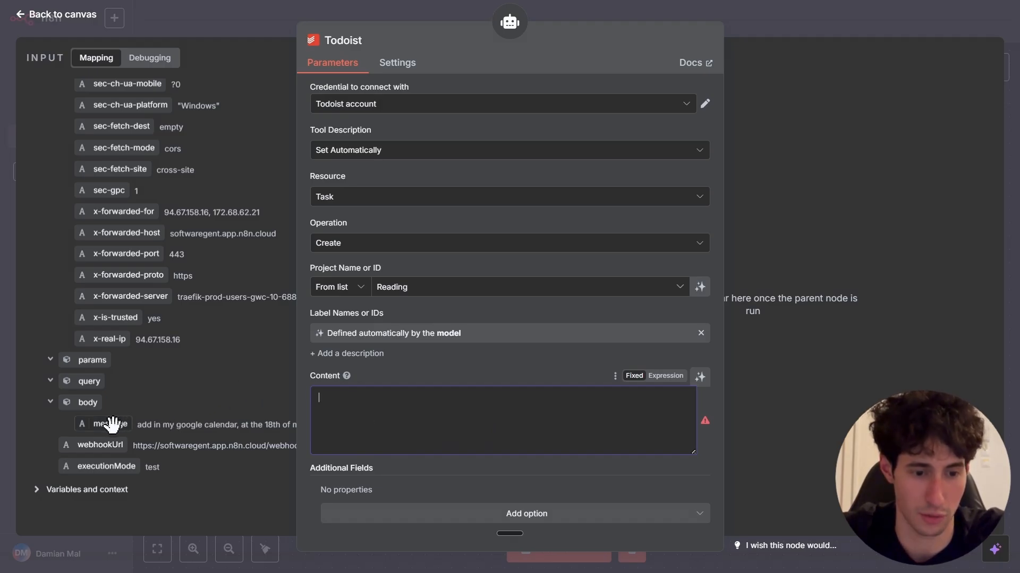
drag(103, 424, 375, 421)
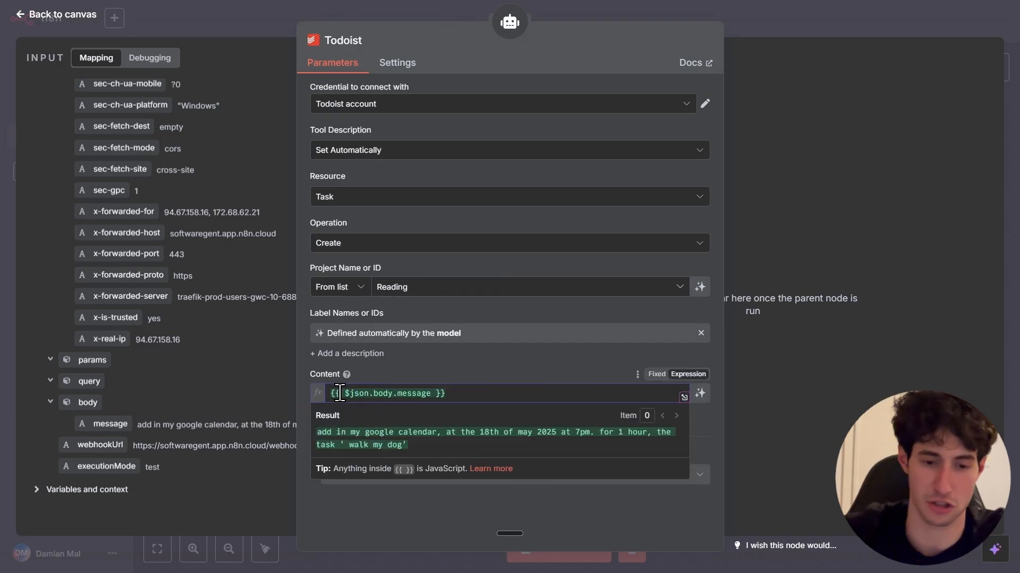
text(Do this:)
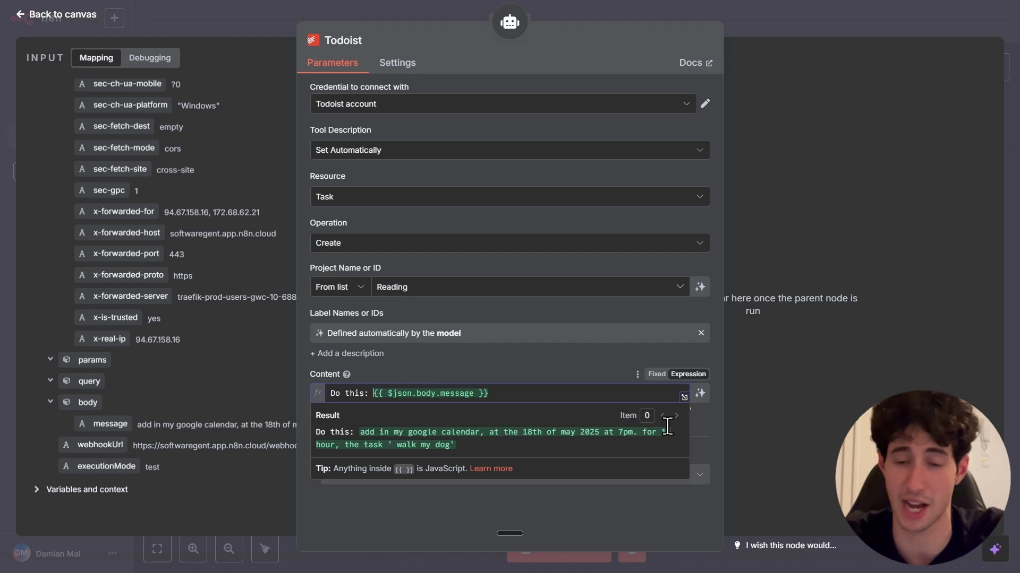
click(761, 26)
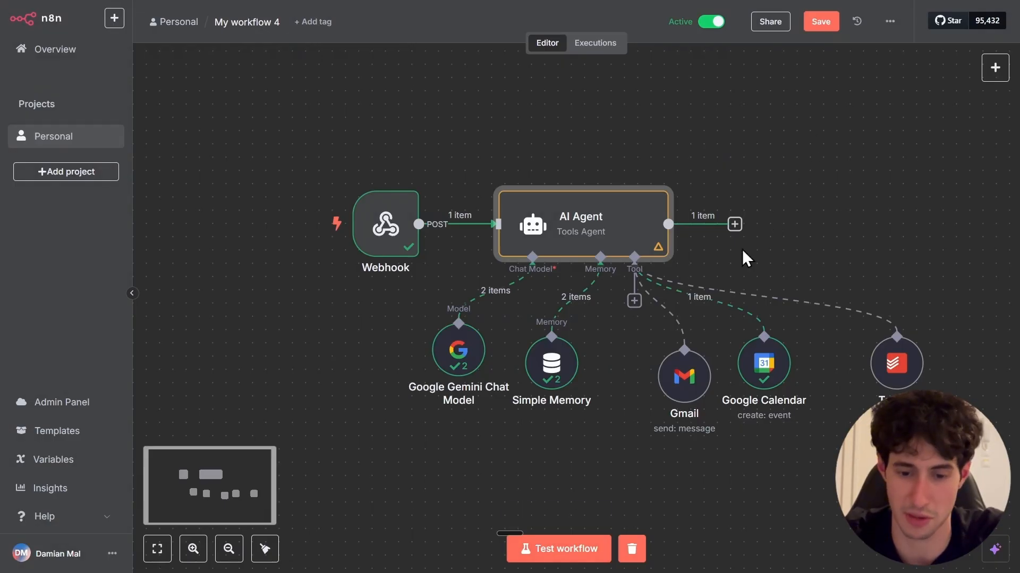
Test the workflow by sending from Lovable "Hey, add in a task in my to-do list. I want to read Alex Hormozi's book, "A Hundred Million Dollar Offers".".
click(523, 555)
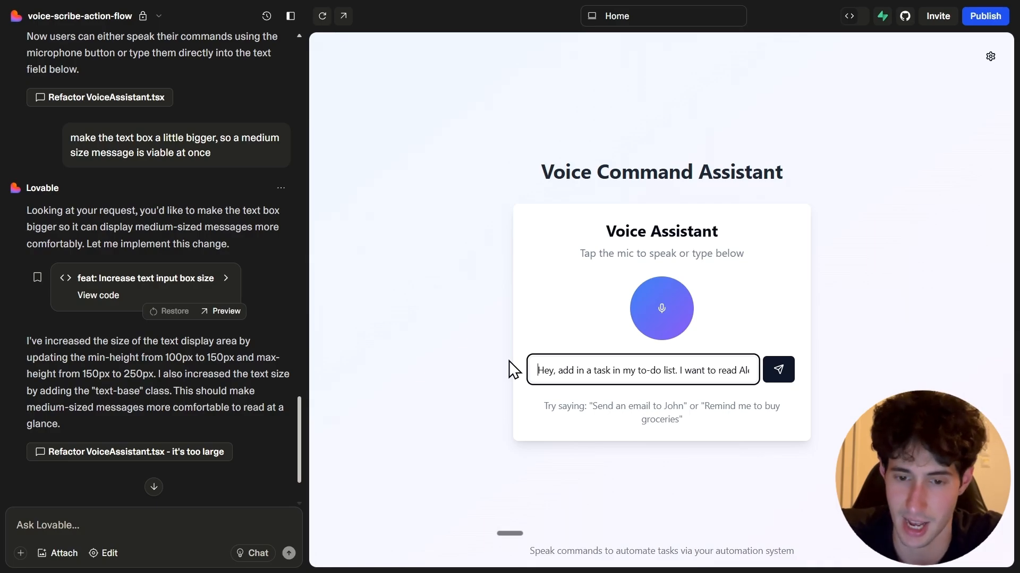
key(End)
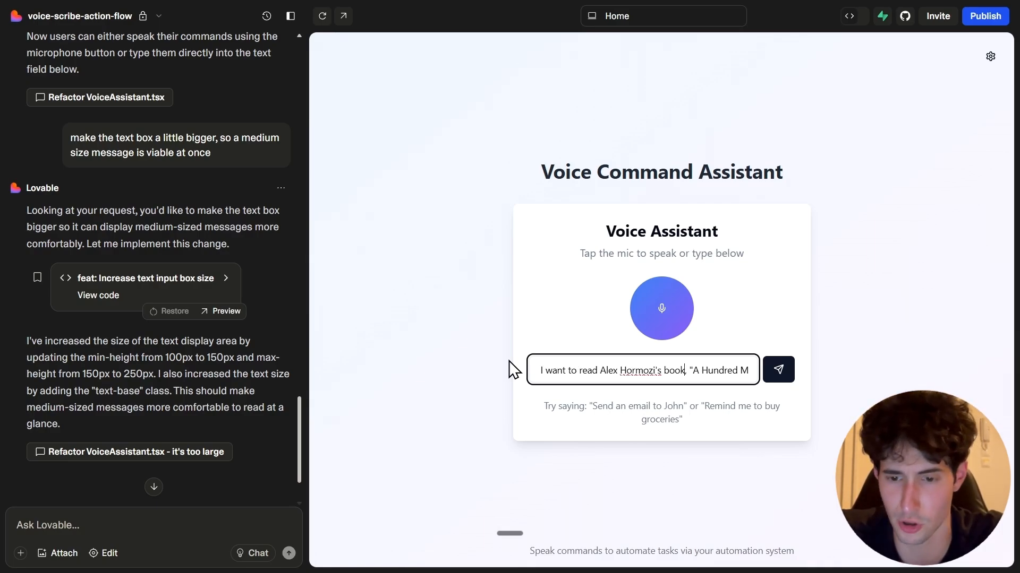
key(End)
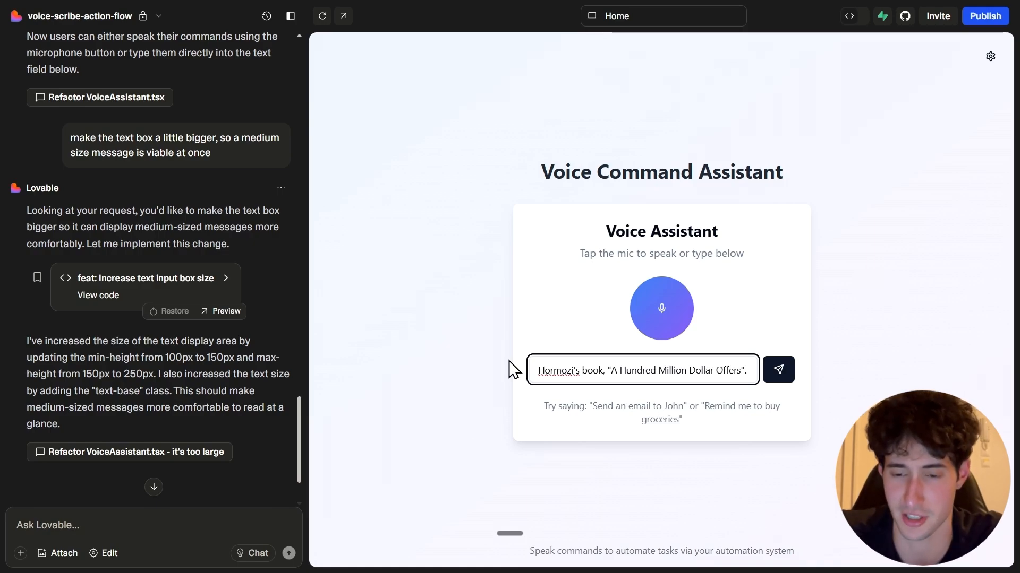
key(Return)
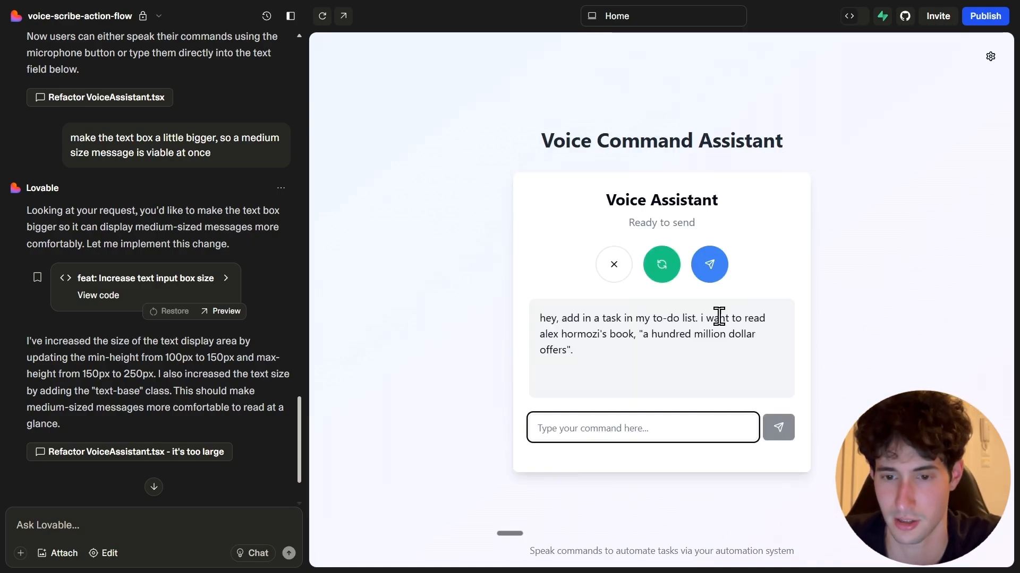
click(709, 265)
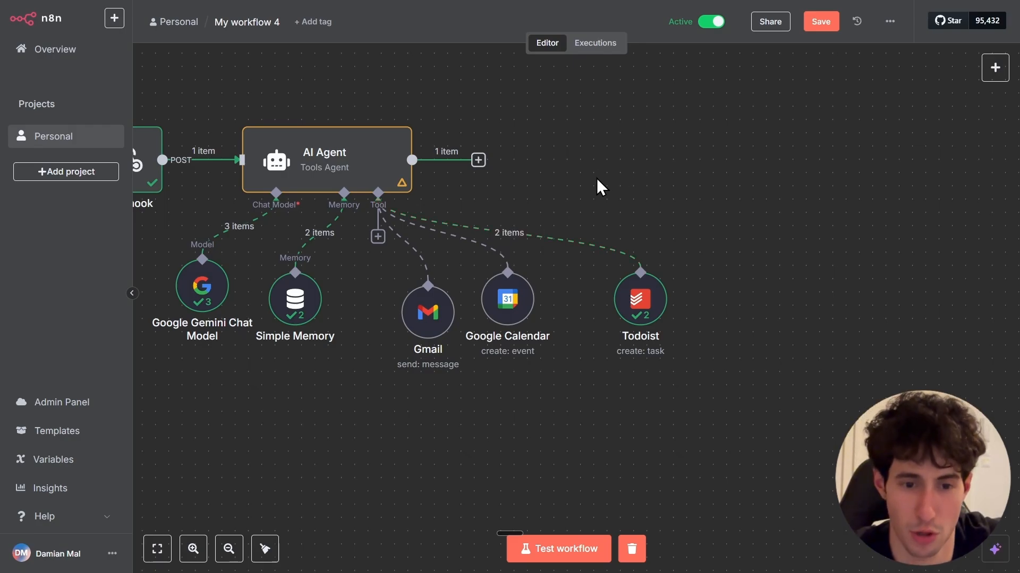
In n8n, inspect the executed Todoist node's output and its available label options, then close the node.
click(640, 301)
double_click(639, 303)
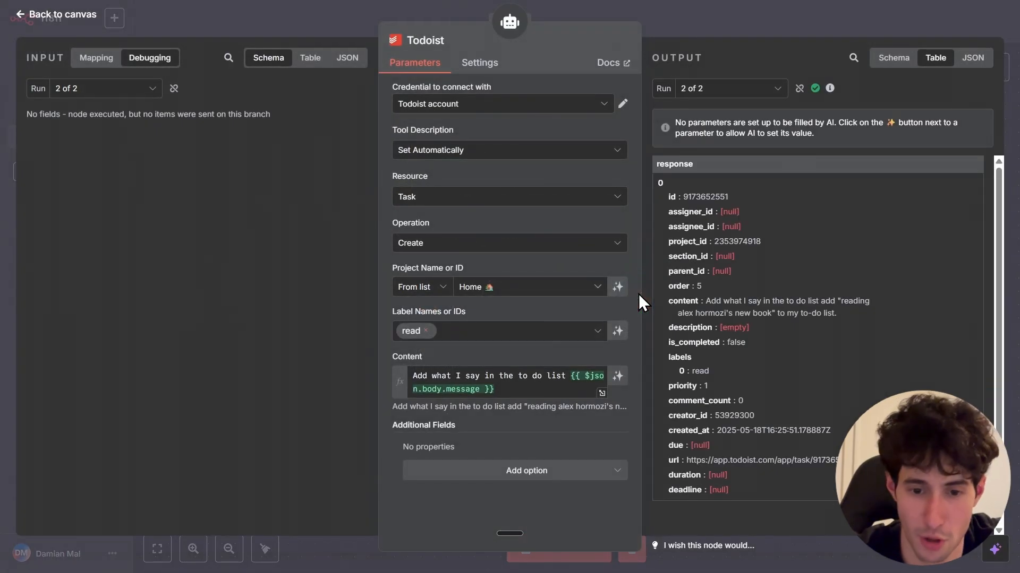
click(467, 332)
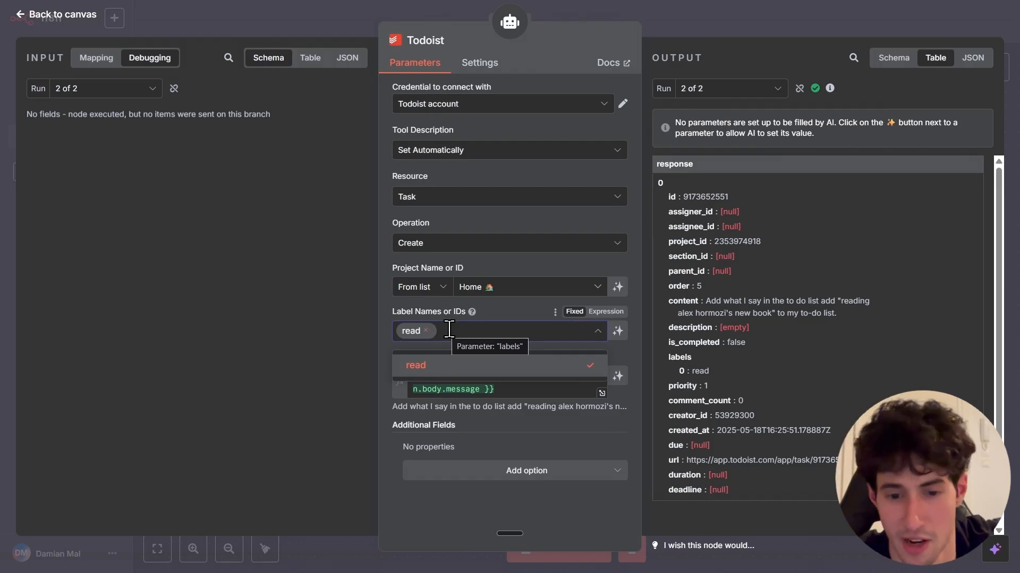
key(Escape)
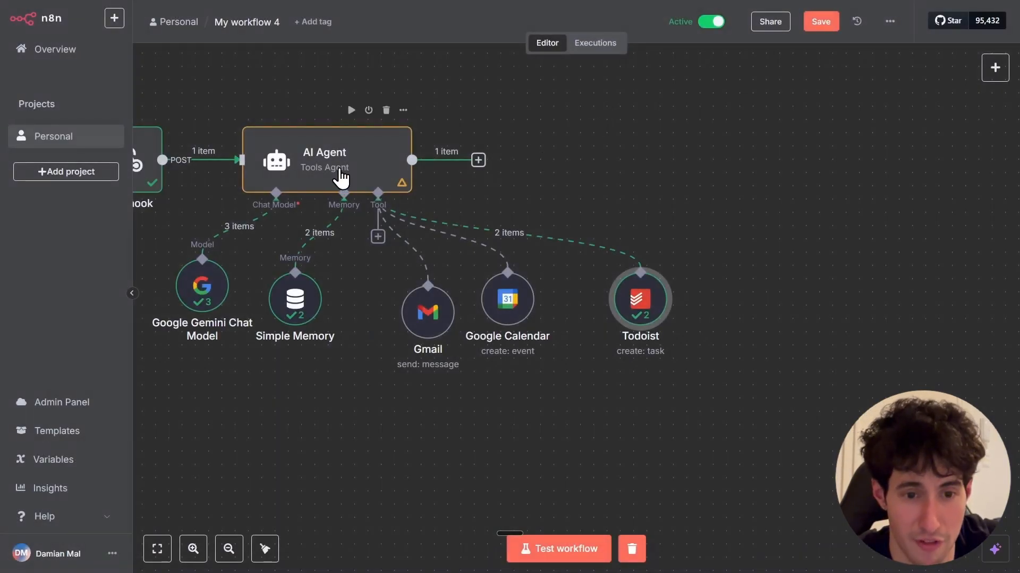
Review the AI Agent's output, then switch to Todoist and check the "read 100M dollar Offers" task in the Home project.
double_click(337, 241)
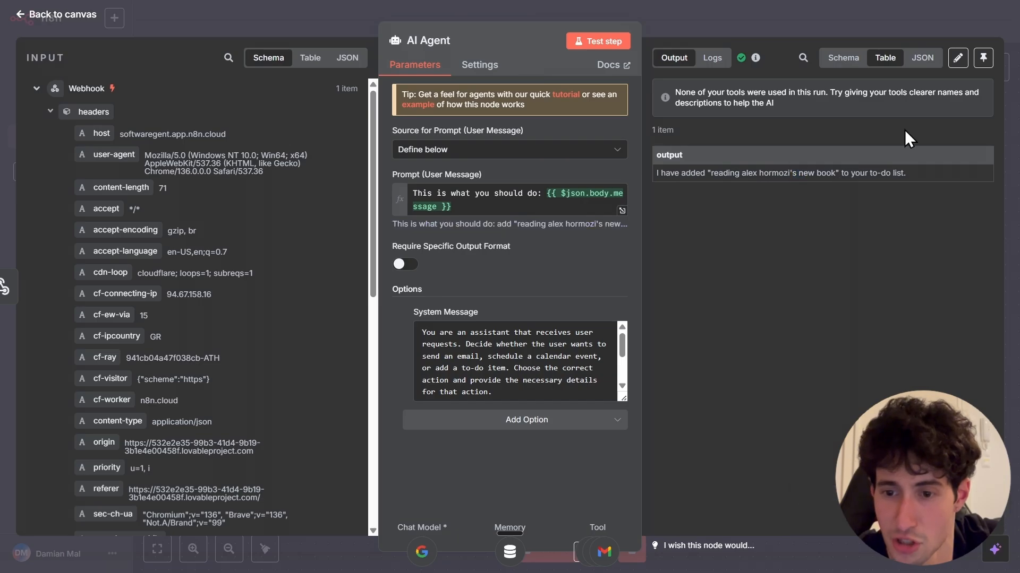
key(Escape)
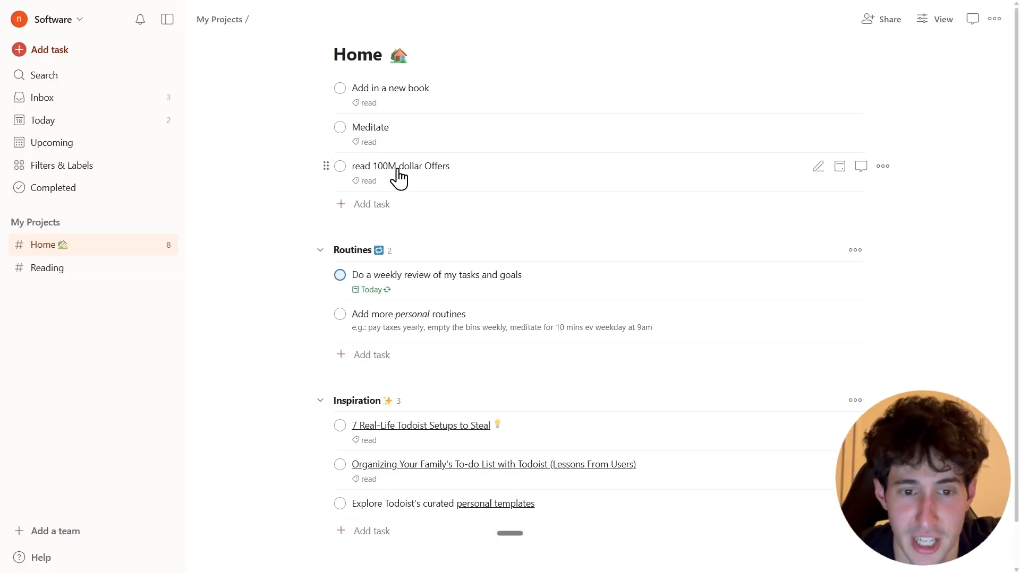
click(429, 173)
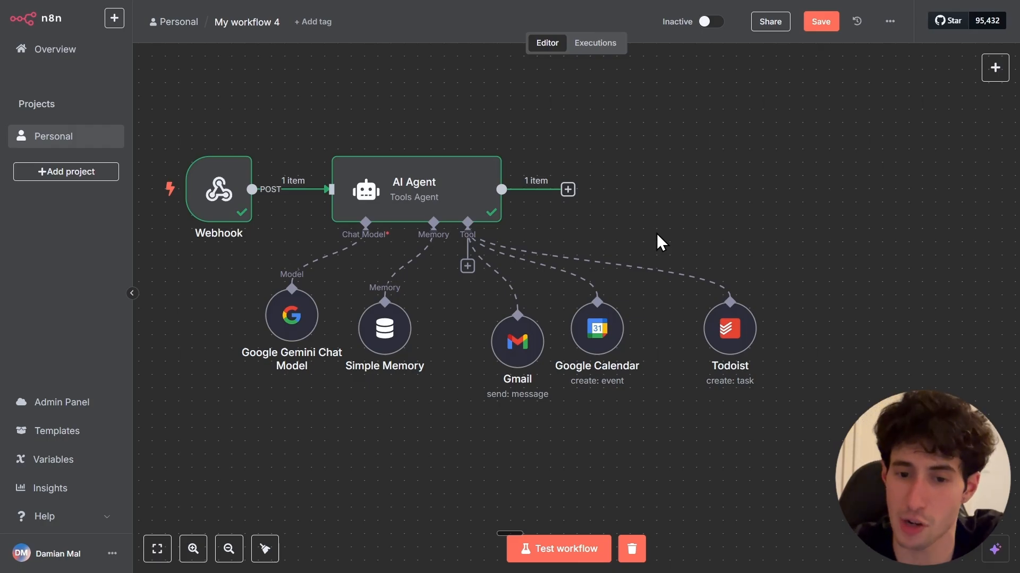
In n8n, add a Respond to Webhook node after the AI Agent, responding with the First Incoming Item.
click(567, 191)
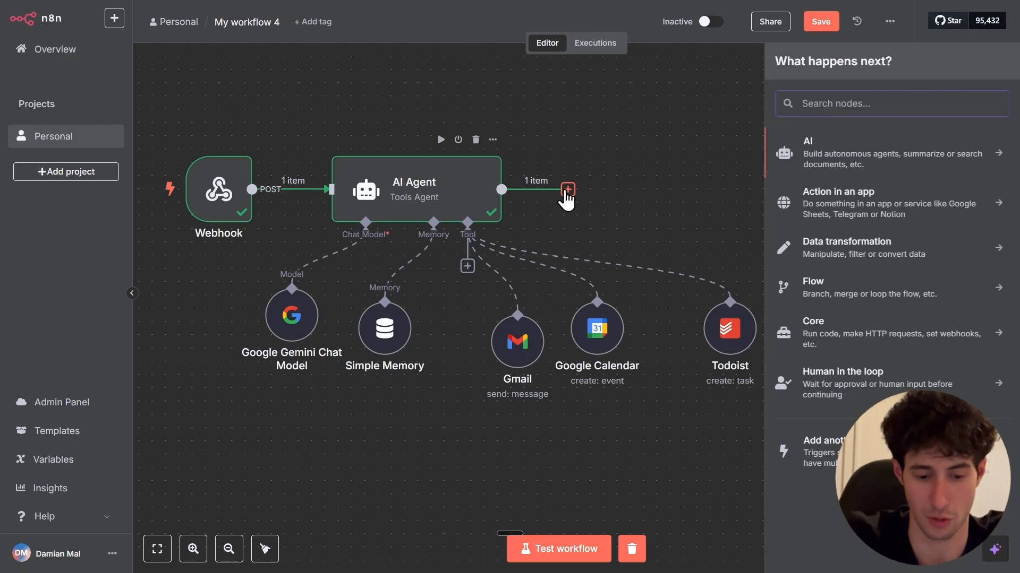
text(webh)
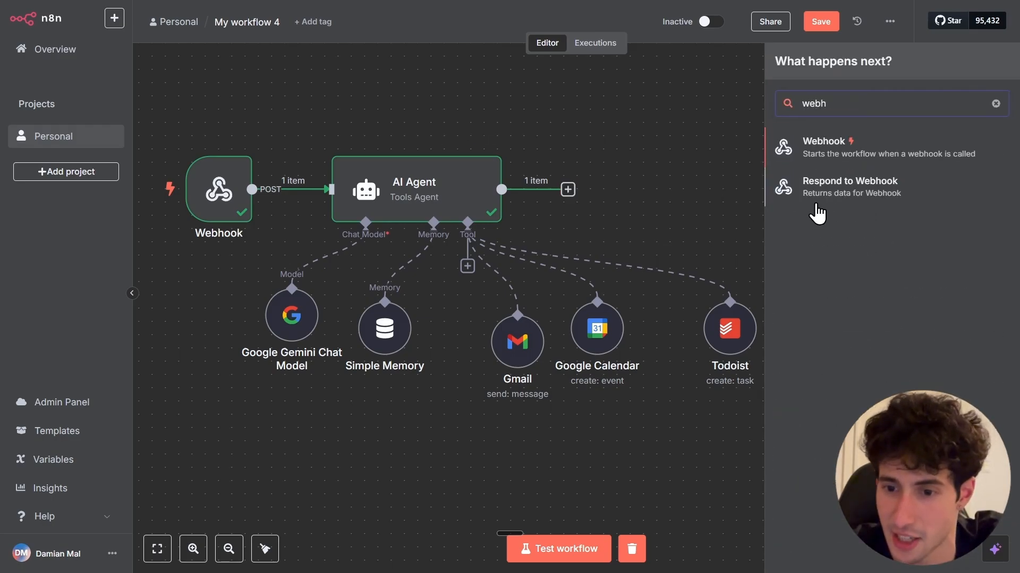
click(834, 199)
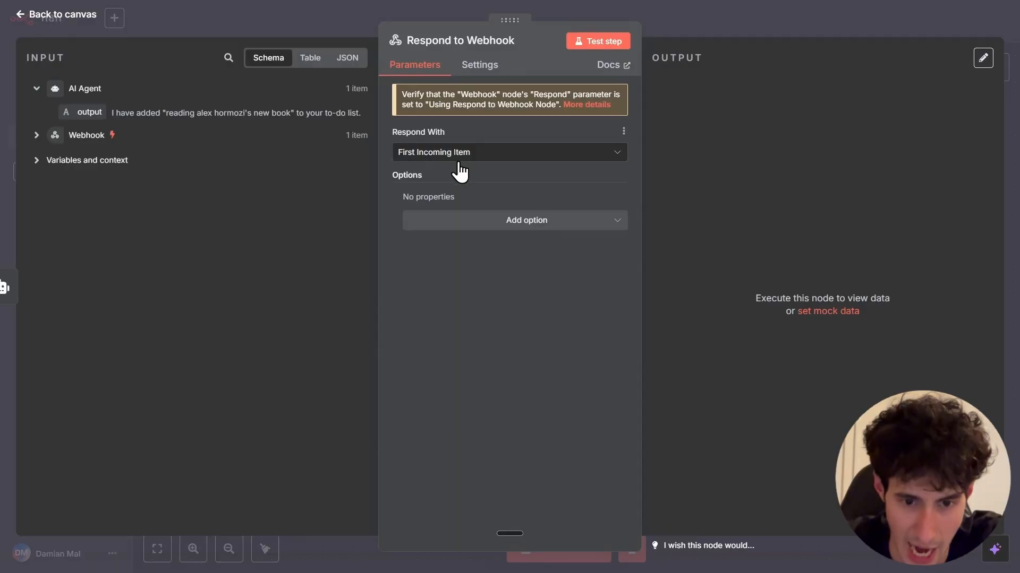
click(475, 157)
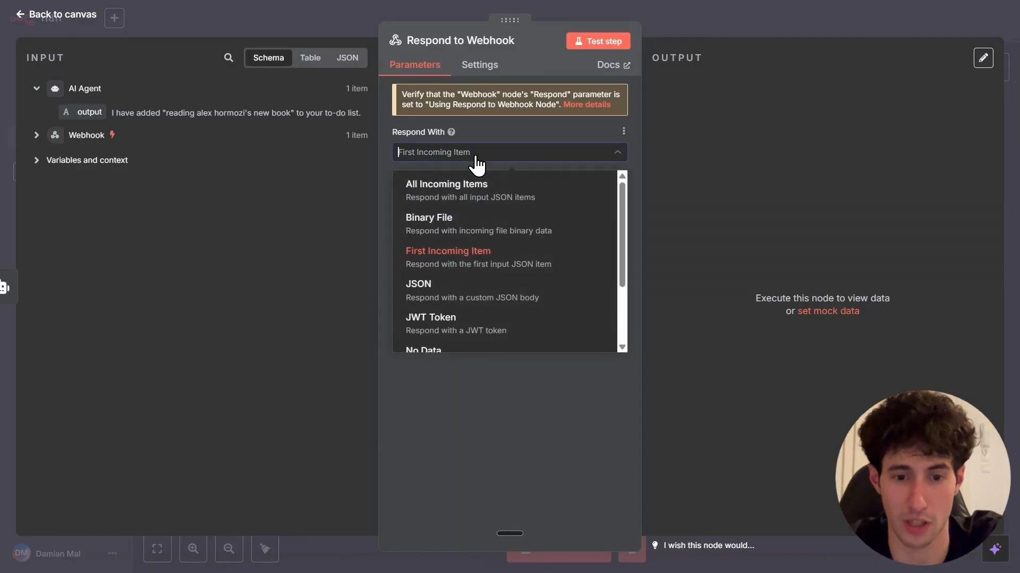
click(472, 272)
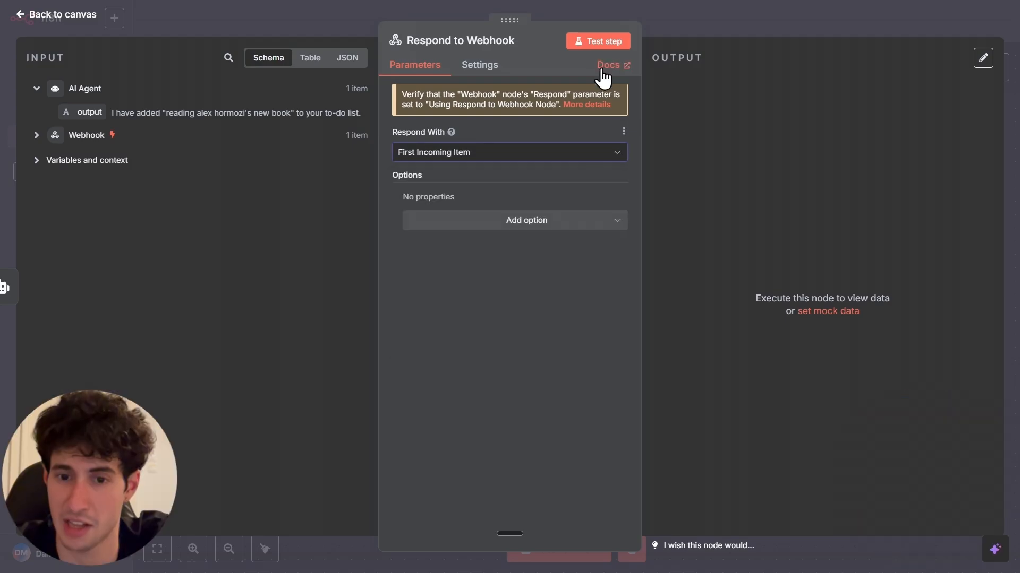
Test the Respond to Webhook step and check its output, then activate the workflow from the canvas.
click(611, 47)
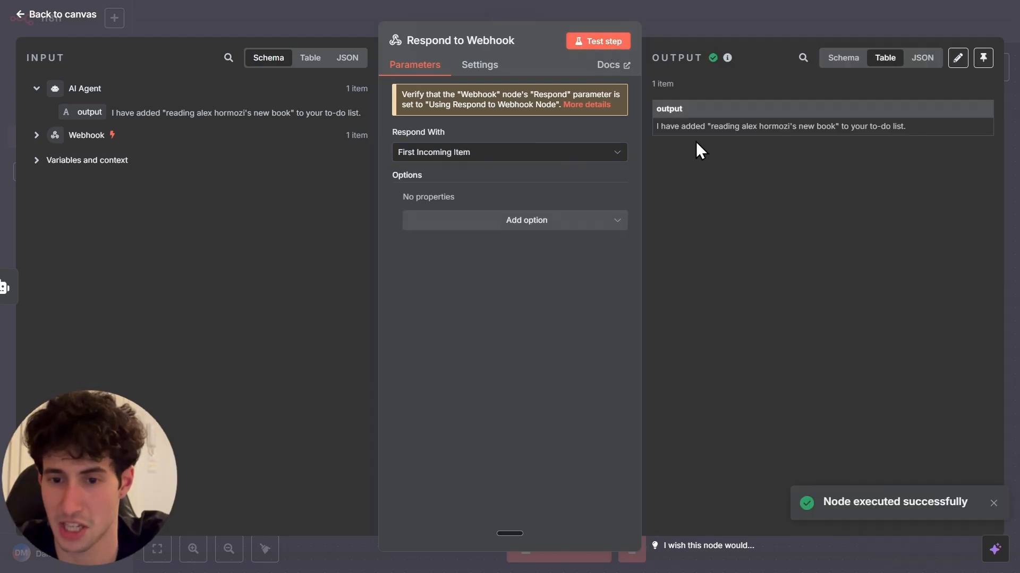
drag(670, 127, 751, 127)
click(746, 127)
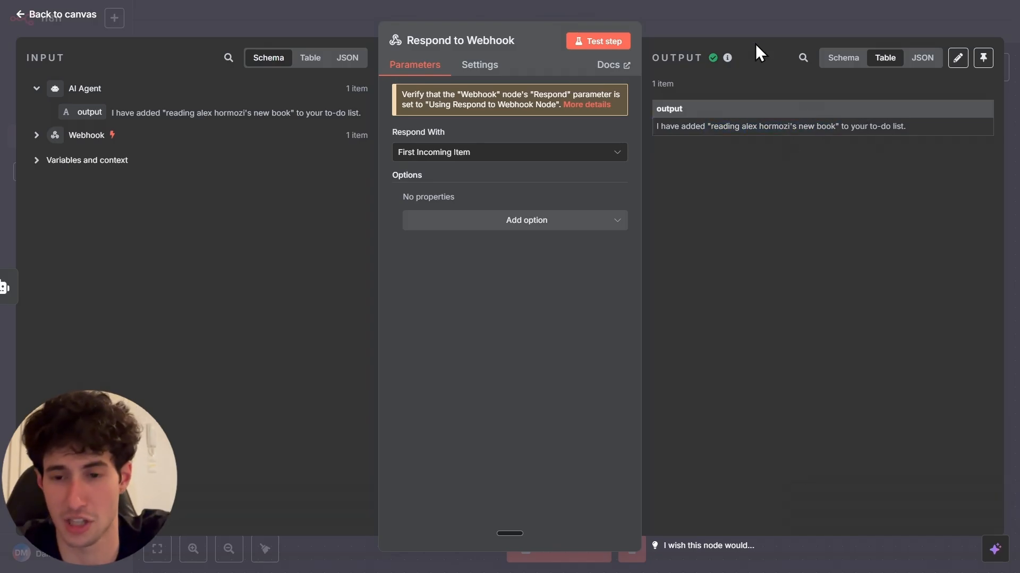
click(768, 27)
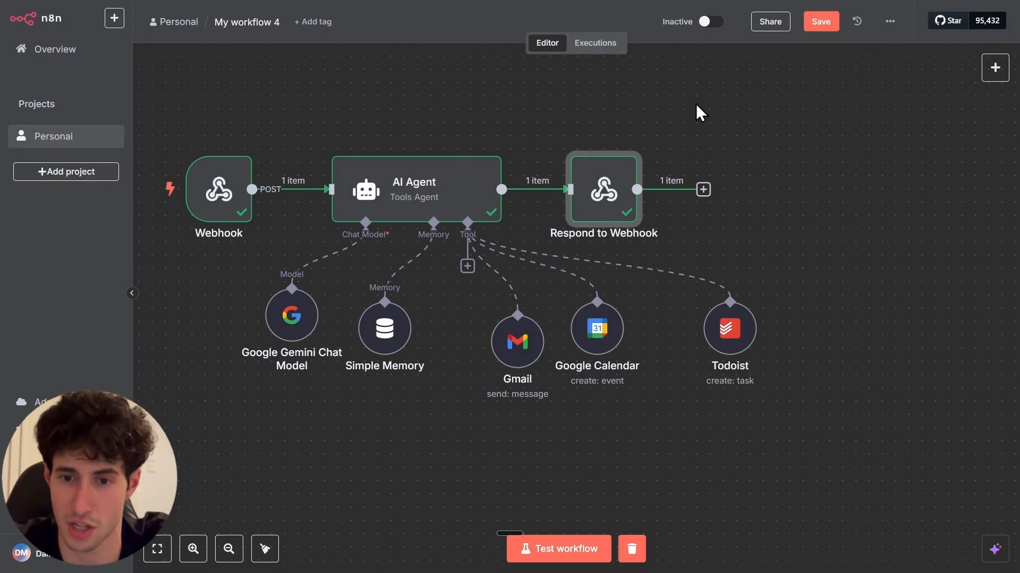
click(710, 22)
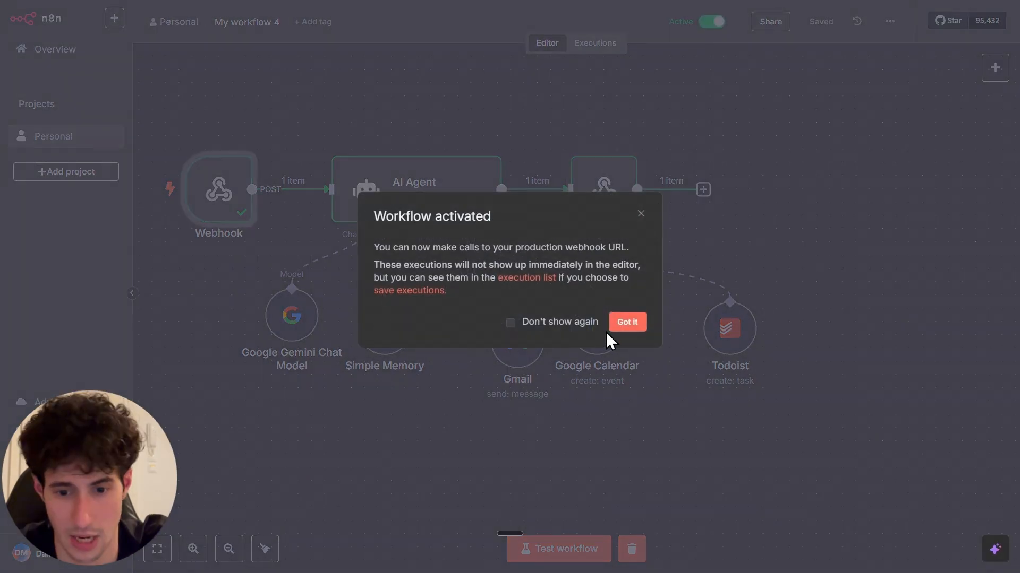
click(626, 329)
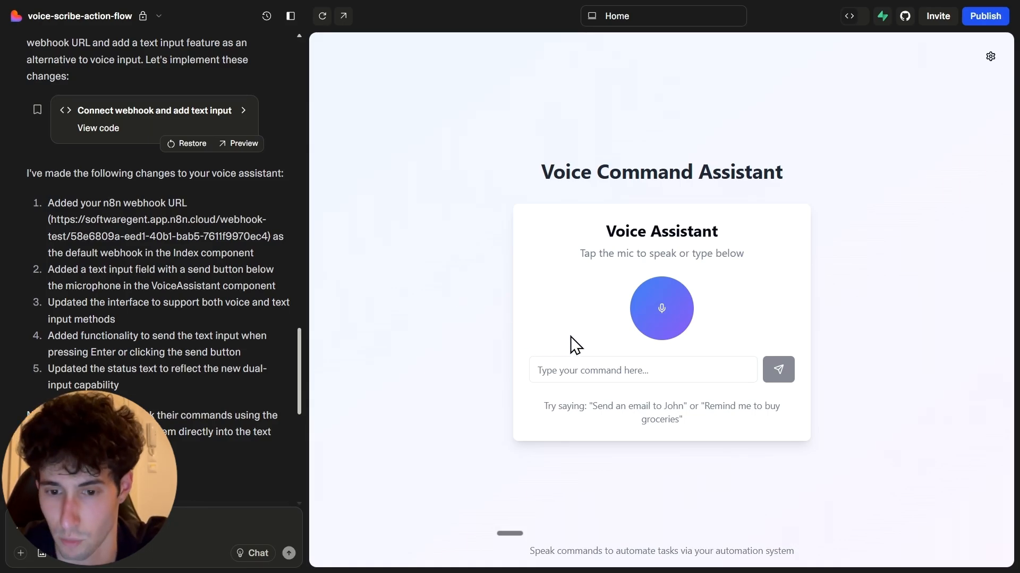
Try voice input in the Lovable app and ask Lovable in Chat mode how to record and transcribe audio, with external tools if needed.
click(670, 317)
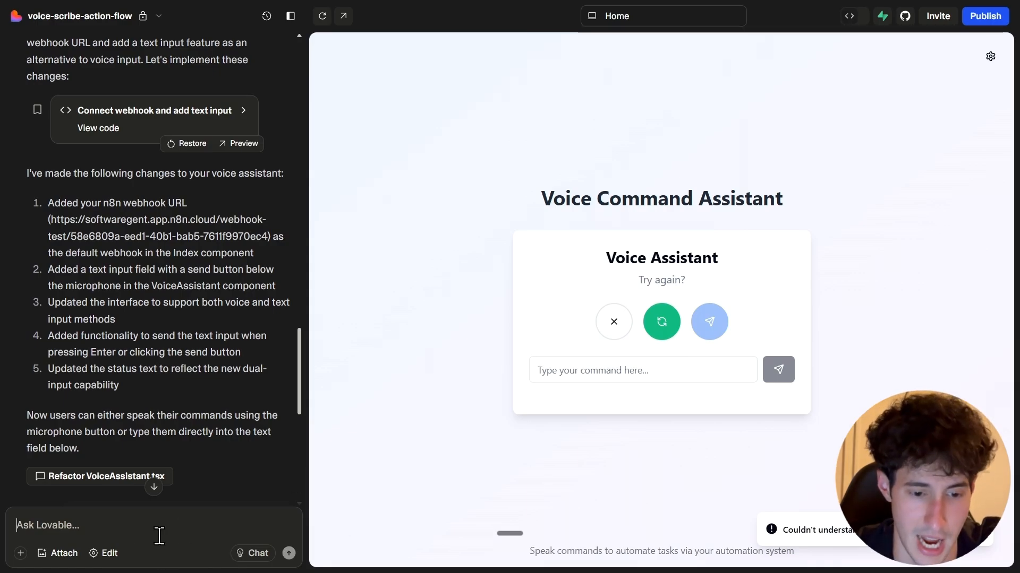
click(253, 553)
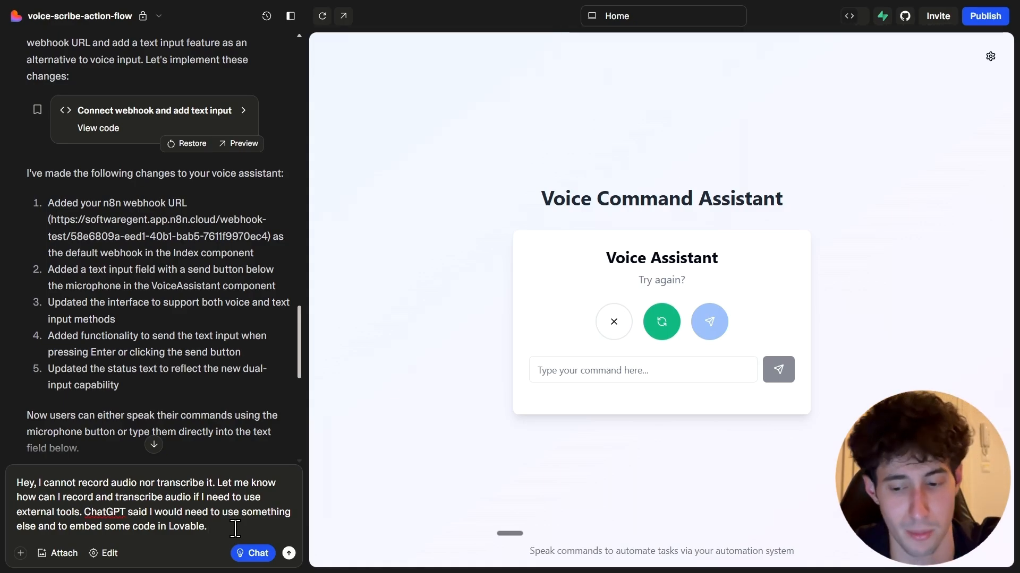
key(Return)
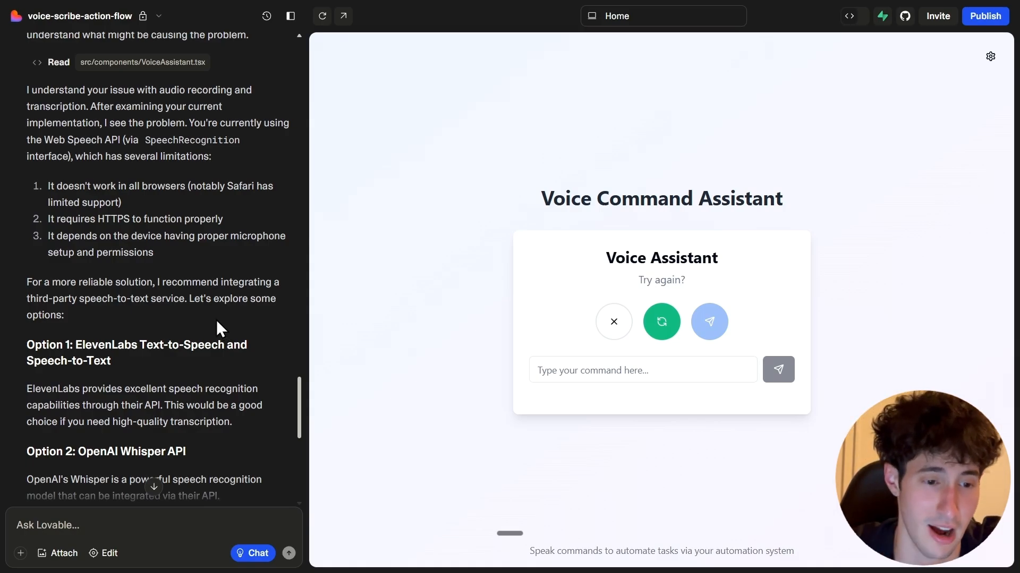
Review Lovable's transcription options, covering ElevenLabs, OpenAI Whisper and alternative Web API-based recording, and its implementation plan.
scroll(215, 319, down, 5)
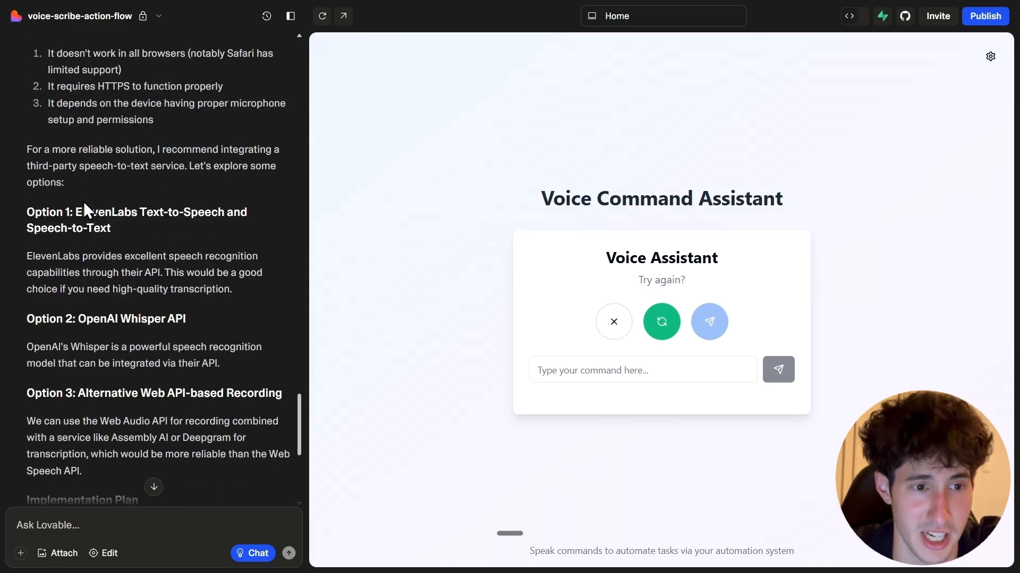
scroll(82, 191, down, 2)
drag(86, 149, 135, 143)
click(95, 146)
click(56, 237)
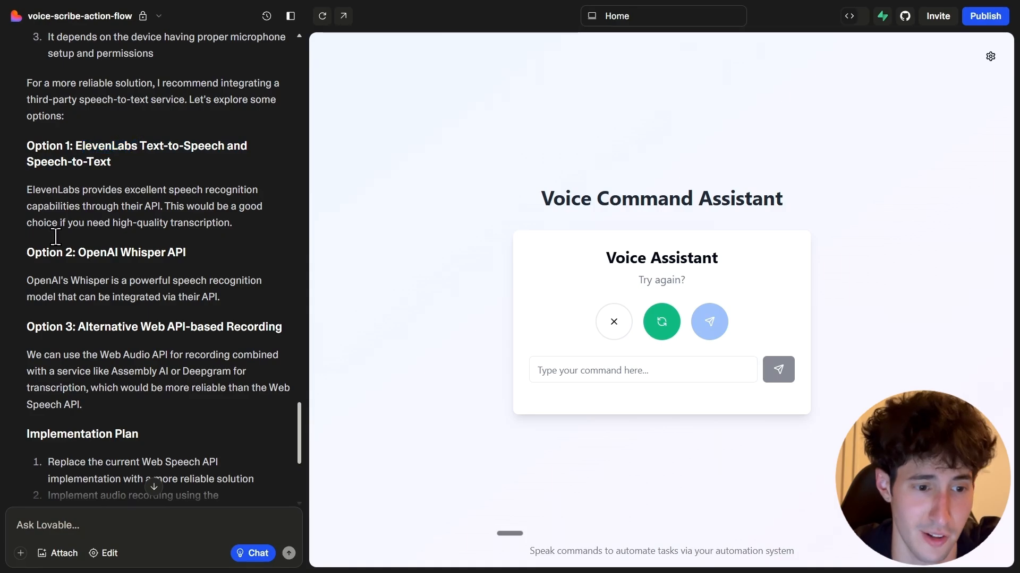
drag(94, 253, 161, 252)
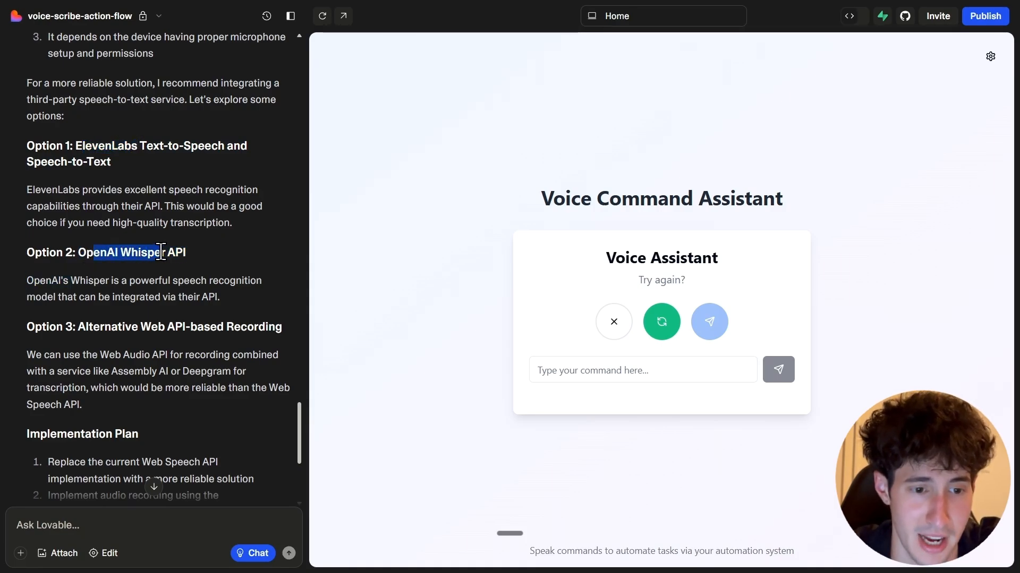
click(146, 264)
scroll(82, 264, down, 2)
drag(85, 262, 129, 263)
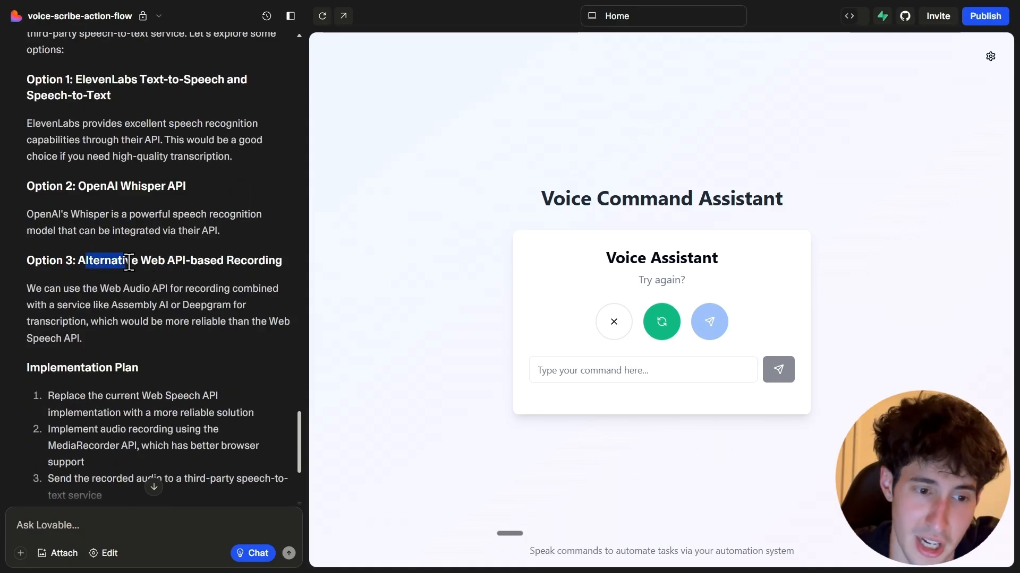
click(129, 263)
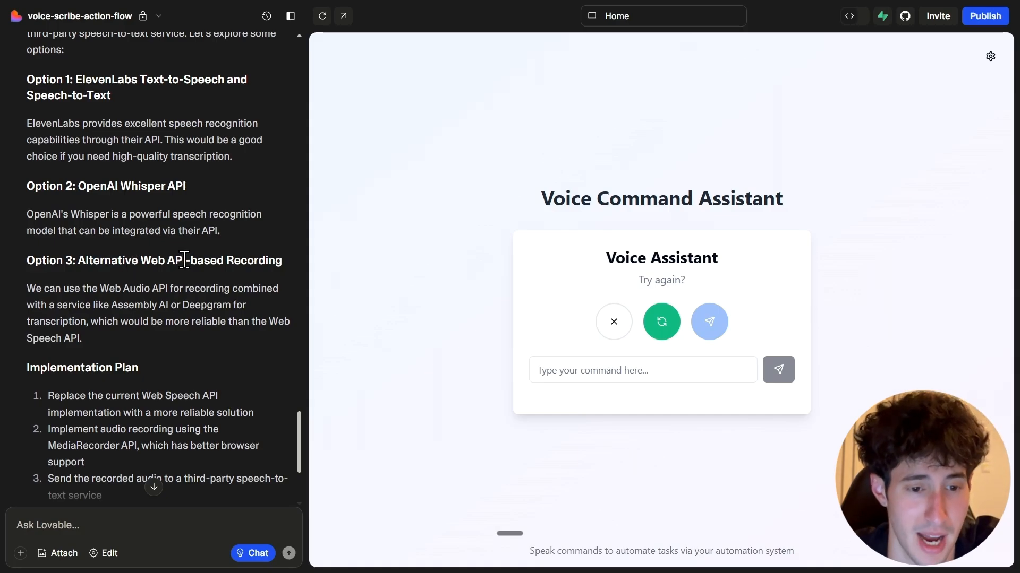
scroll(183, 260, down, 6)
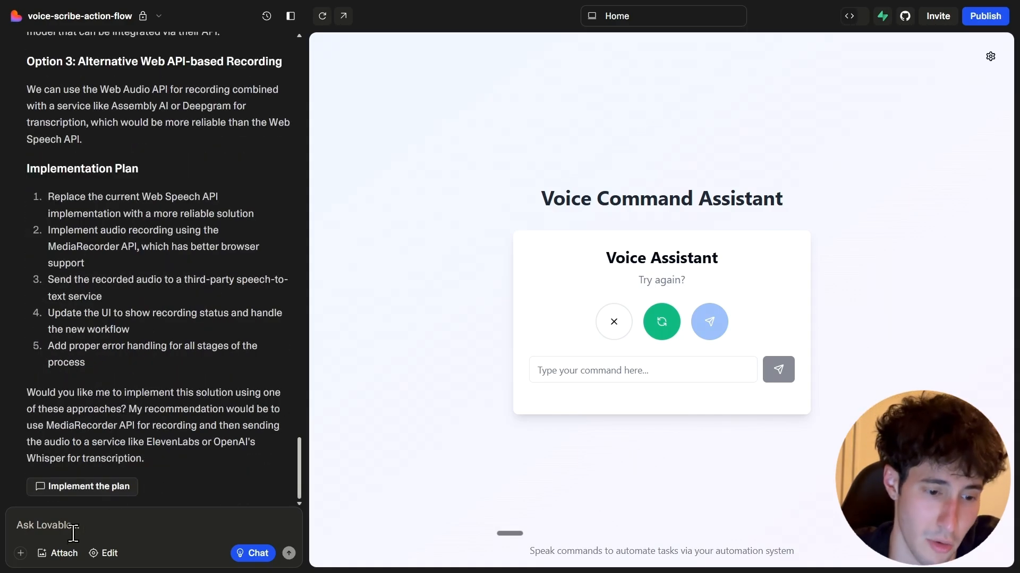
Ask Lovable for exact step-by-step instructions for using OpenAI Whisper, and have it implement the resulting plan.
click(71, 526)
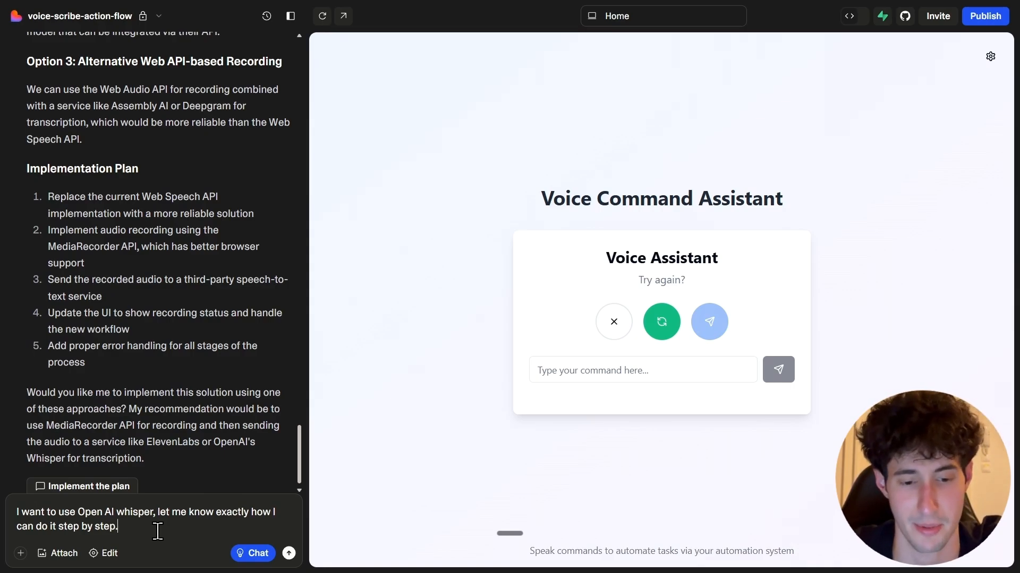
key(Return)
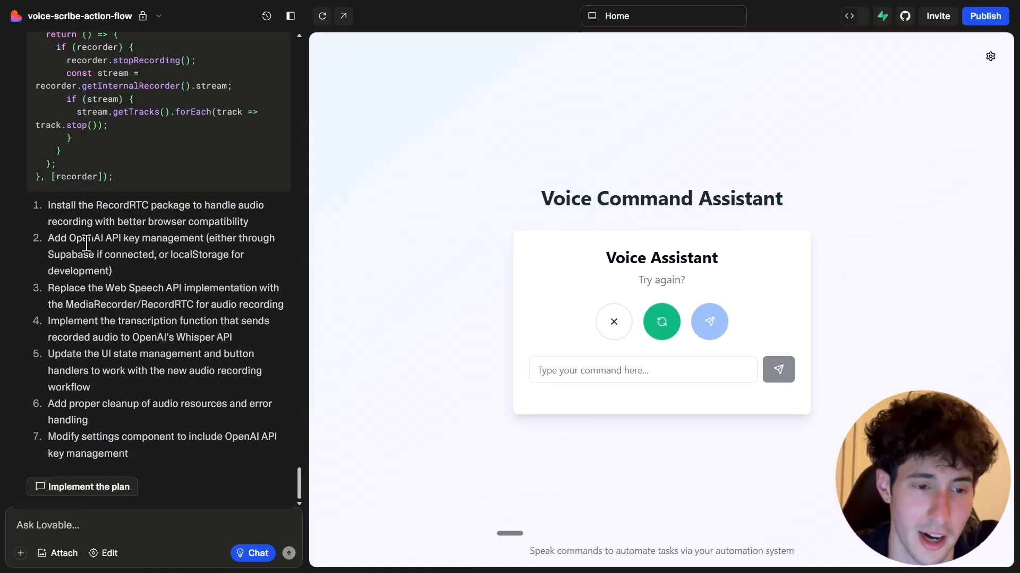
click(74, 487)
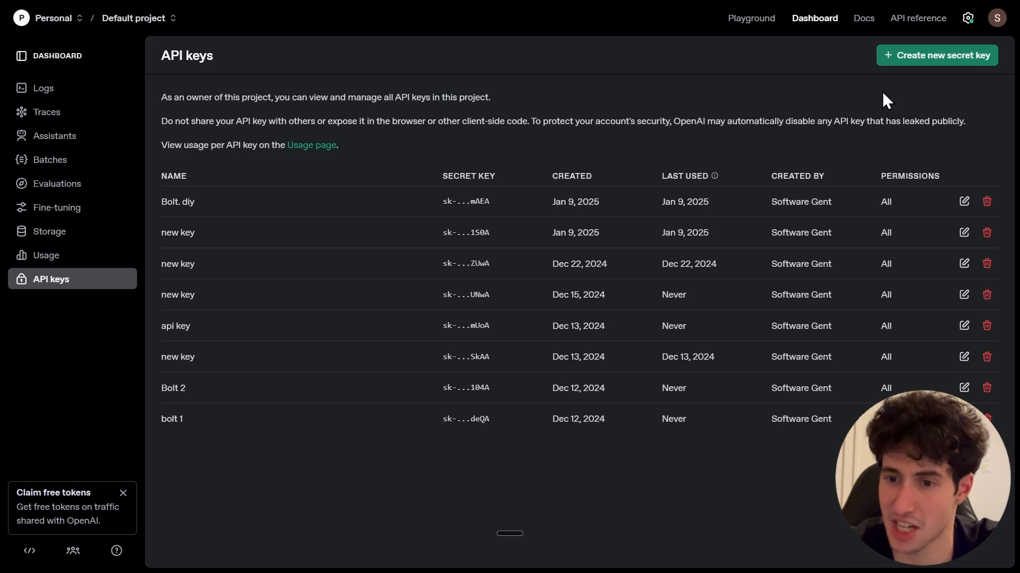
On the OpenAI API keys page, create a secret key named "Lovable Project" in Default project with All permissions, and copy it.
click(926, 61)
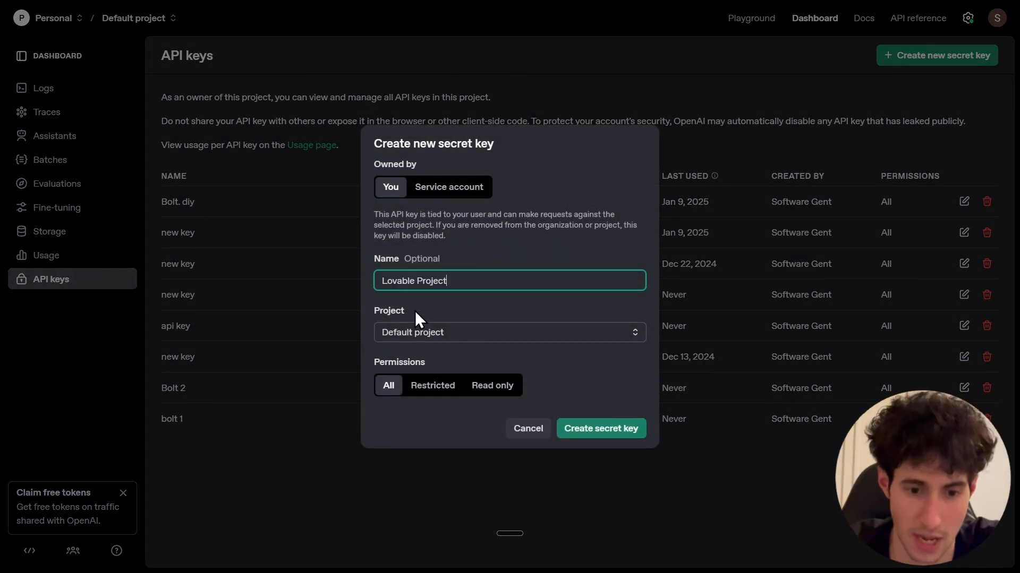
click(417, 333)
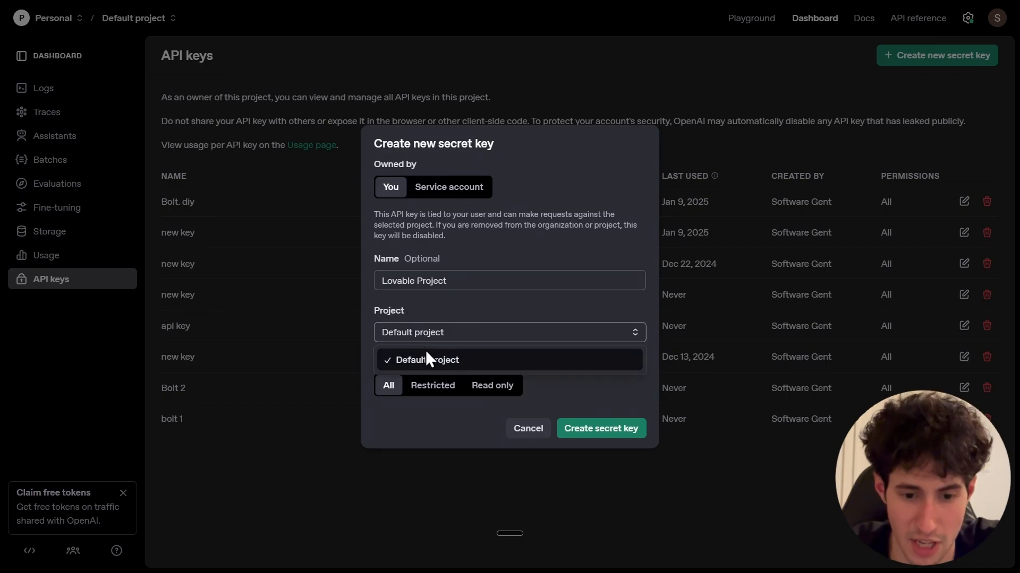
click(431, 360)
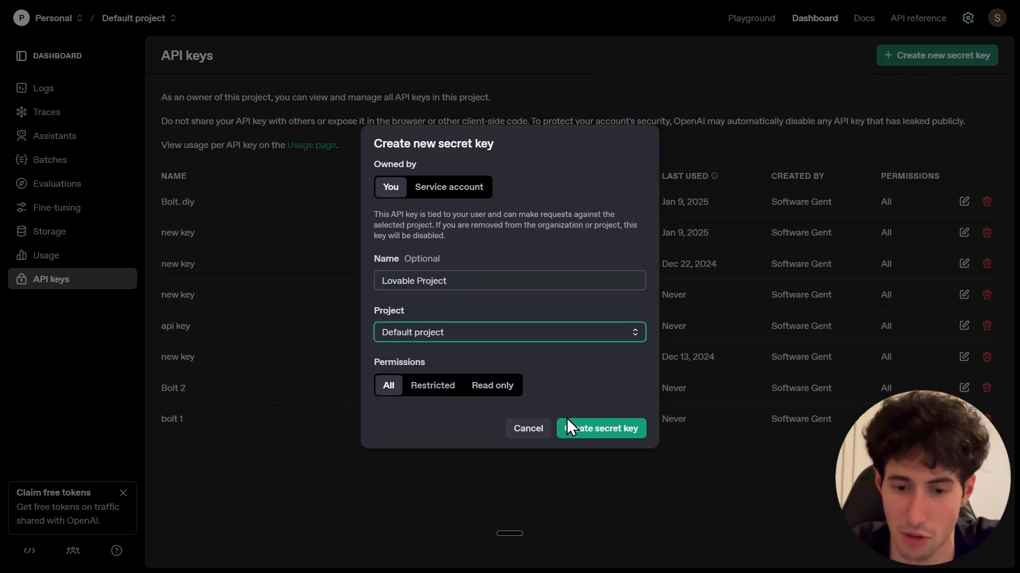
click(591, 429)
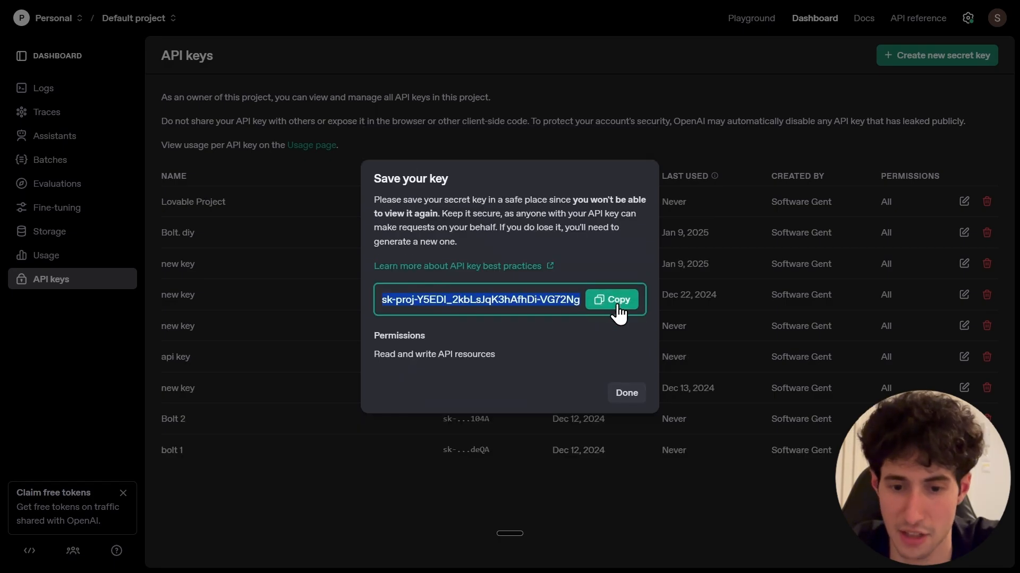
click(617, 308)
click(613, 314)
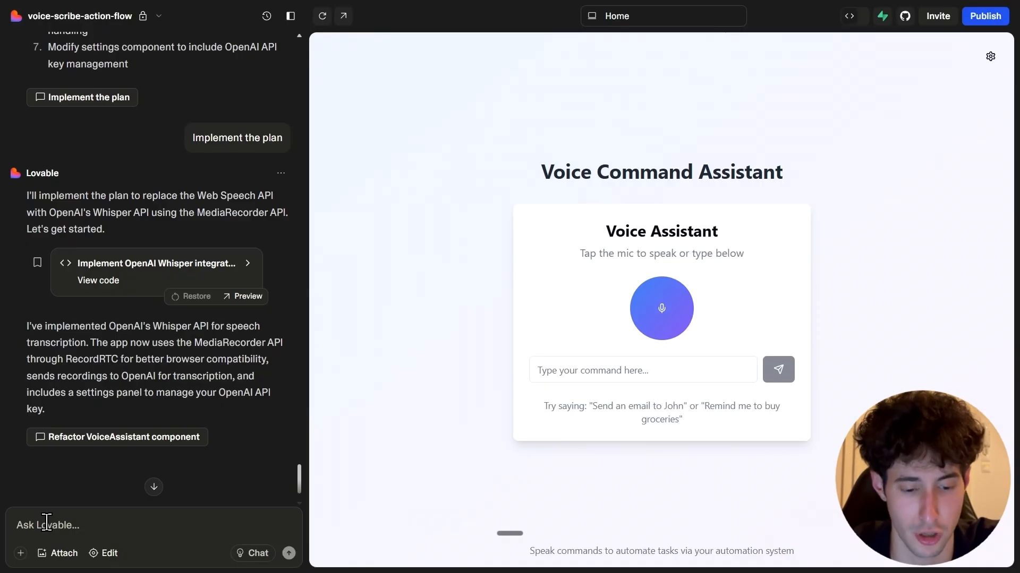
In Lovable, paste the OpenAI API key into the prompt and send it with a request to integrate it within the app.
key(ctrl+v)
key(shift+Return)
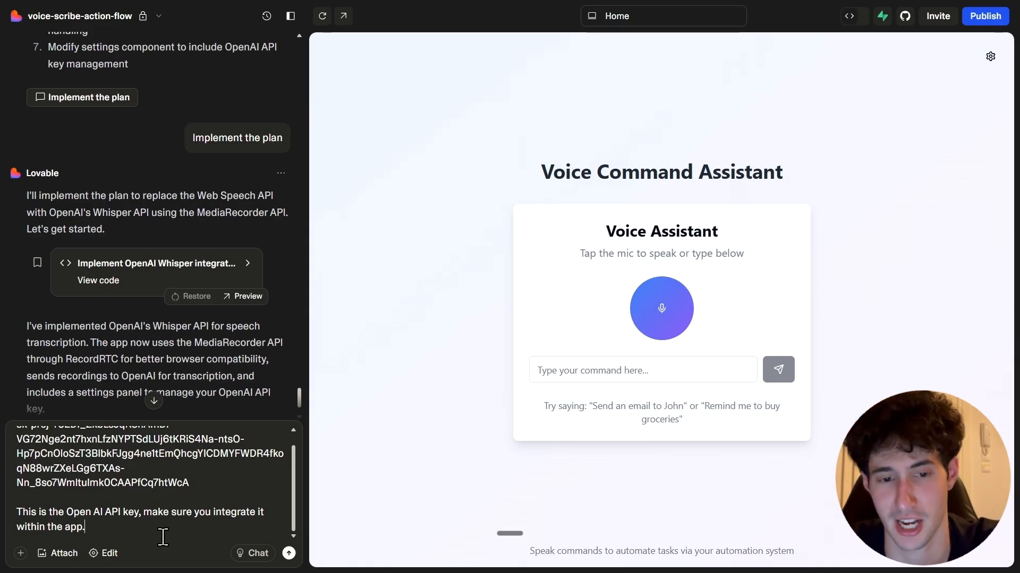
key(Return)
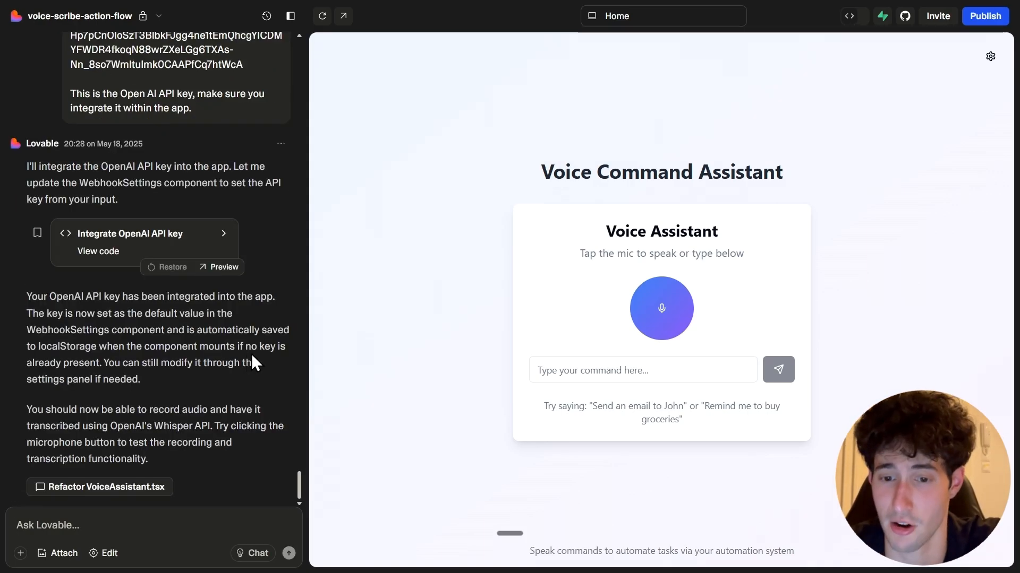
Record a test voice command, and ask Lovable in Chat mode why the OpenAI API key is missing from the app and how to fix it.
click(659, 317)
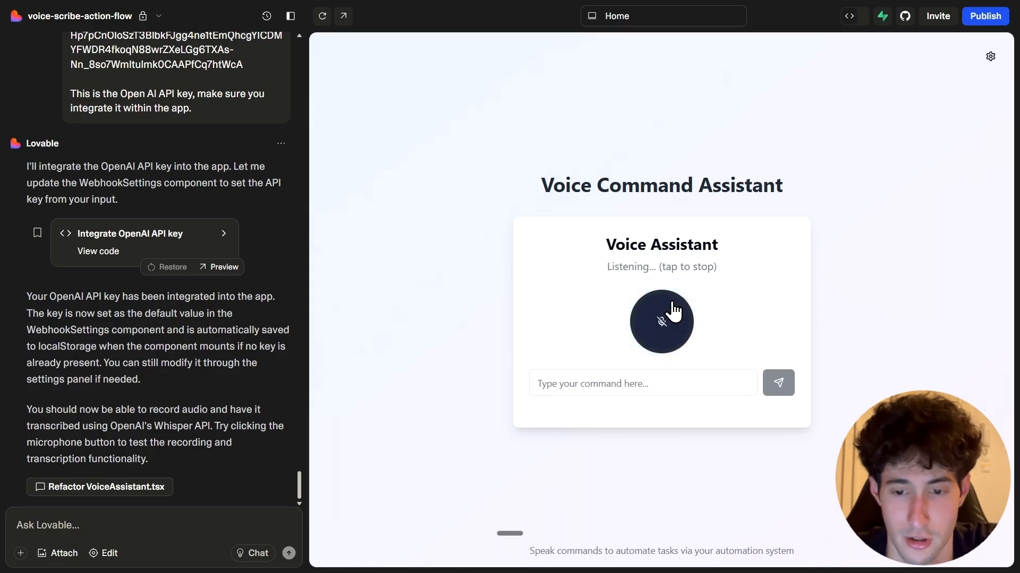
click(670, 313)
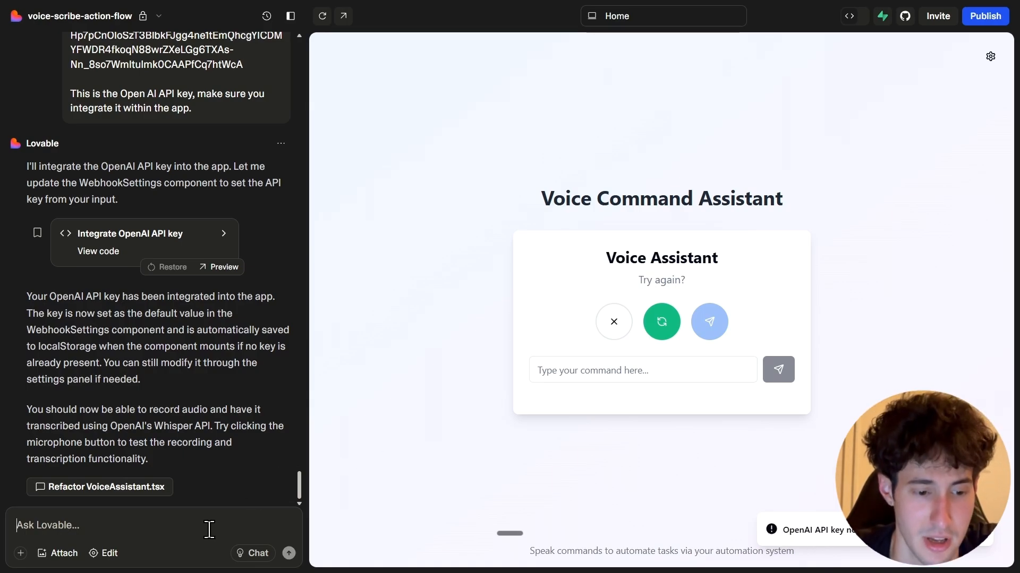
click(247, 554)
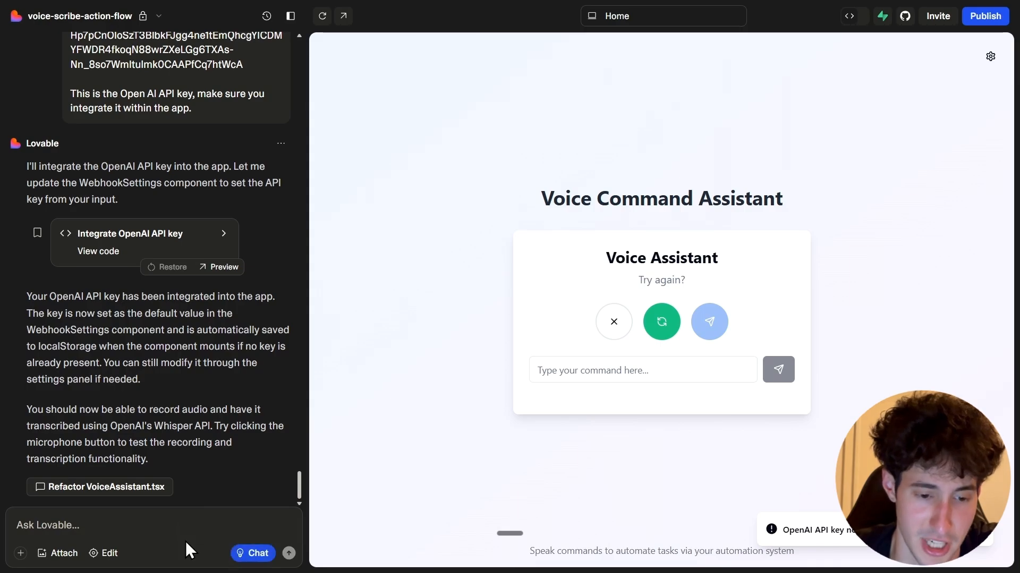
click(101, 524)
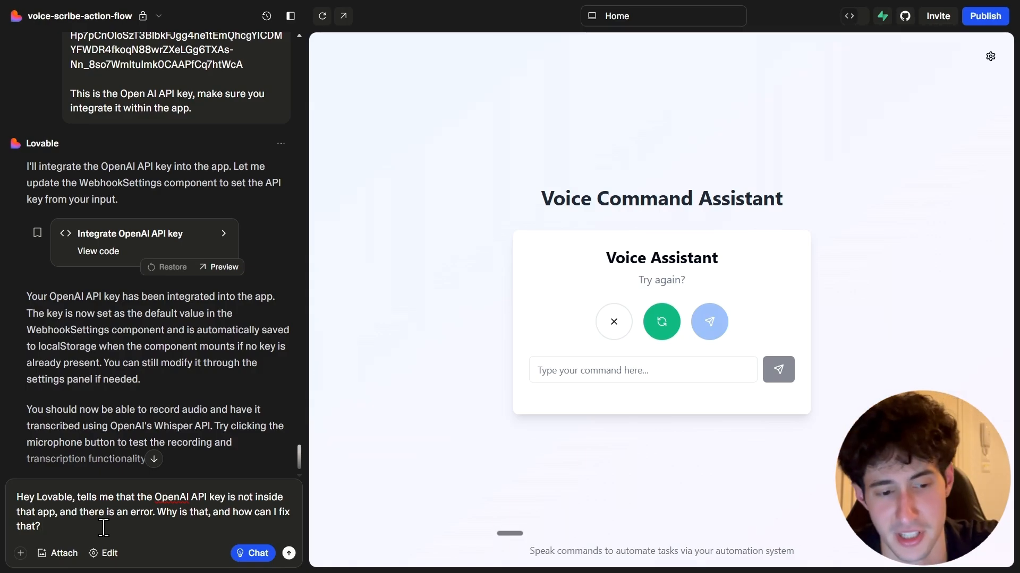
click(289, 553)
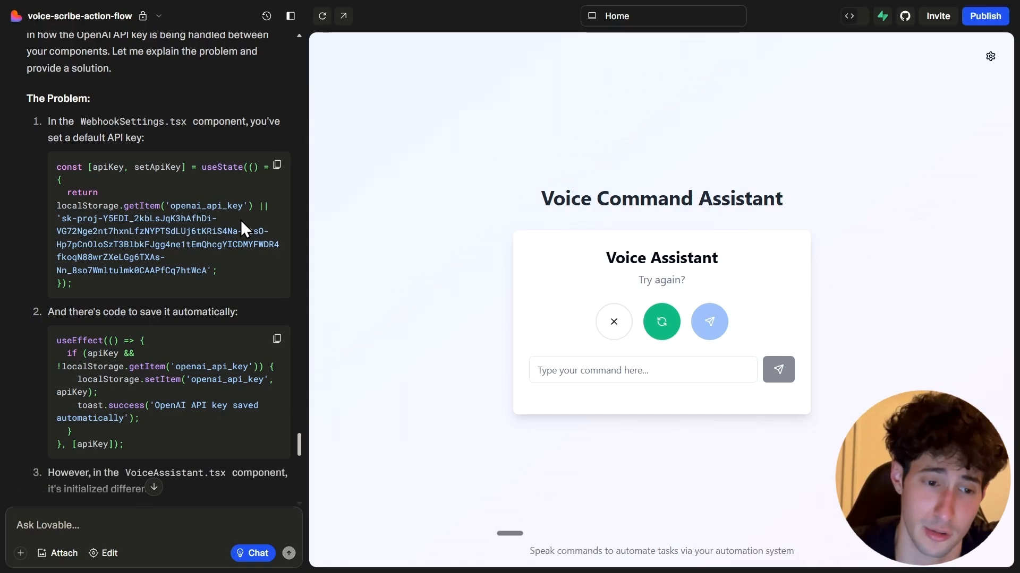
Review Lovable's proposed API key changes to WebhookSettings.tsx and VoiceAssistant.tsx, and have it implement the plan.
scroll(236, 229, down, 10)
scroll(255, 318, up, 4)
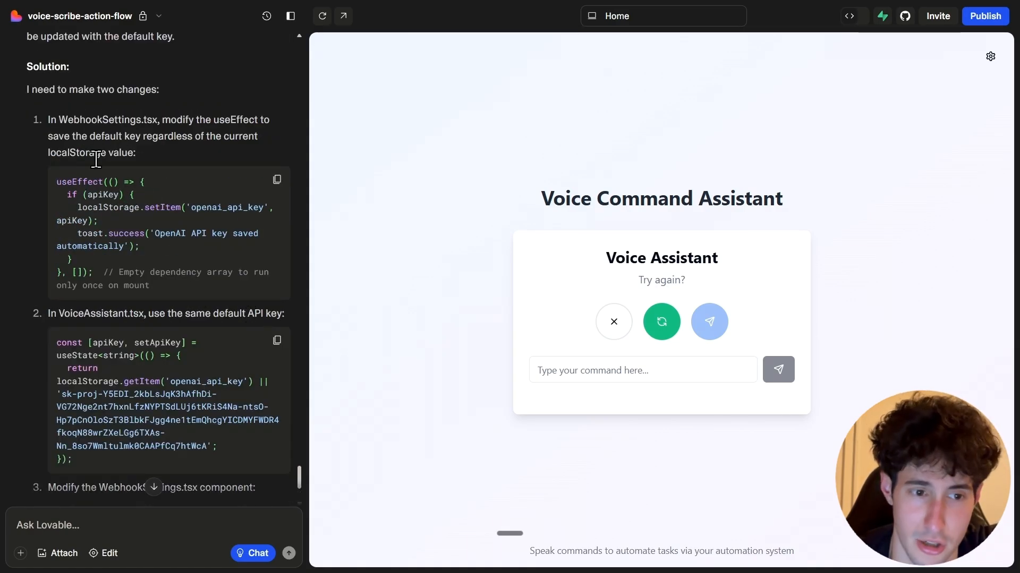
scroll(95, 159, down, 3)
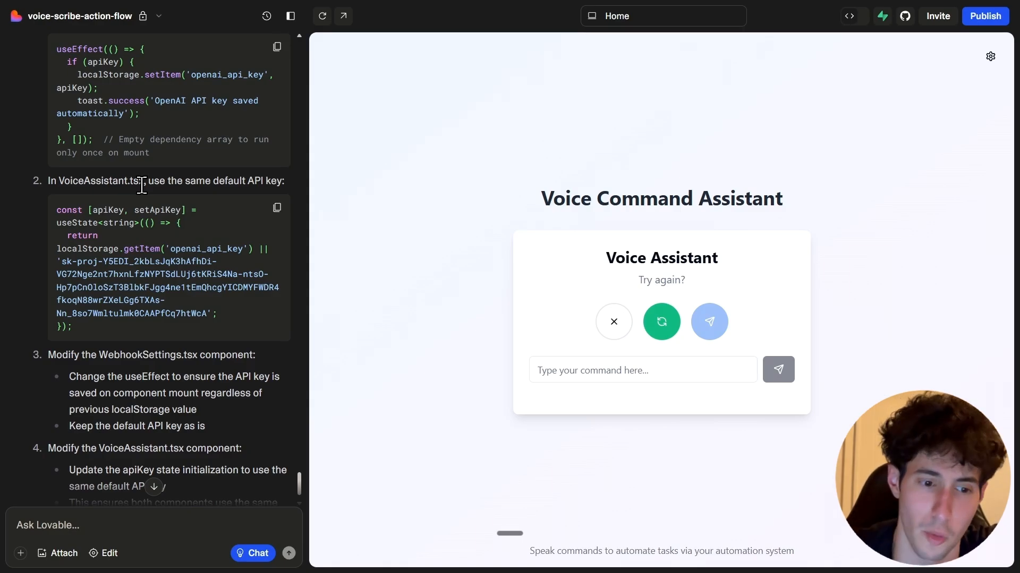
scroll(106, 330, down, 2)
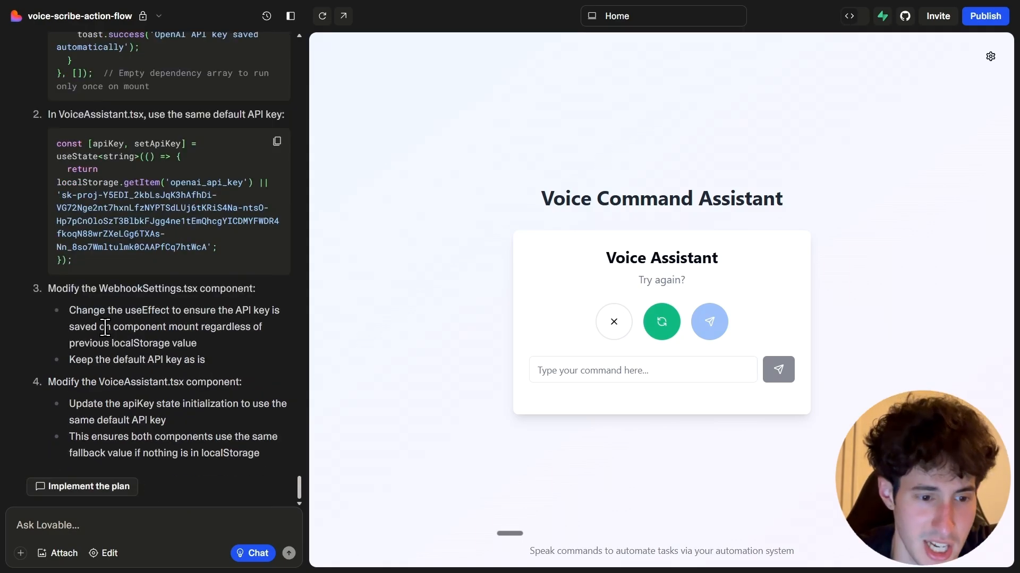
click(85, 488)
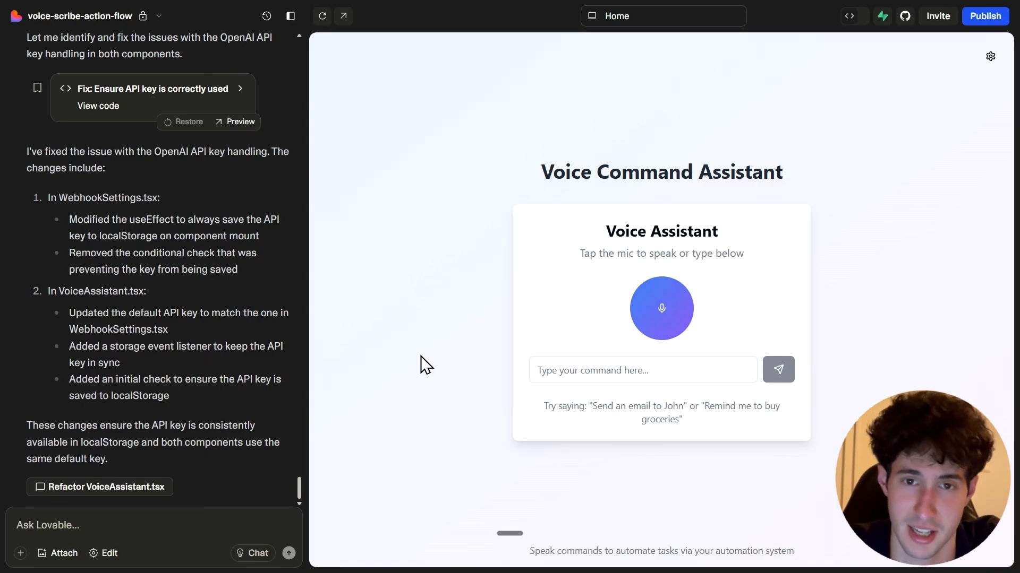
Record and send a voice command for a Google Calendar event on May 19th at 4 p.m. for 3 hours, recording a YouTube video.
click(664, 317)
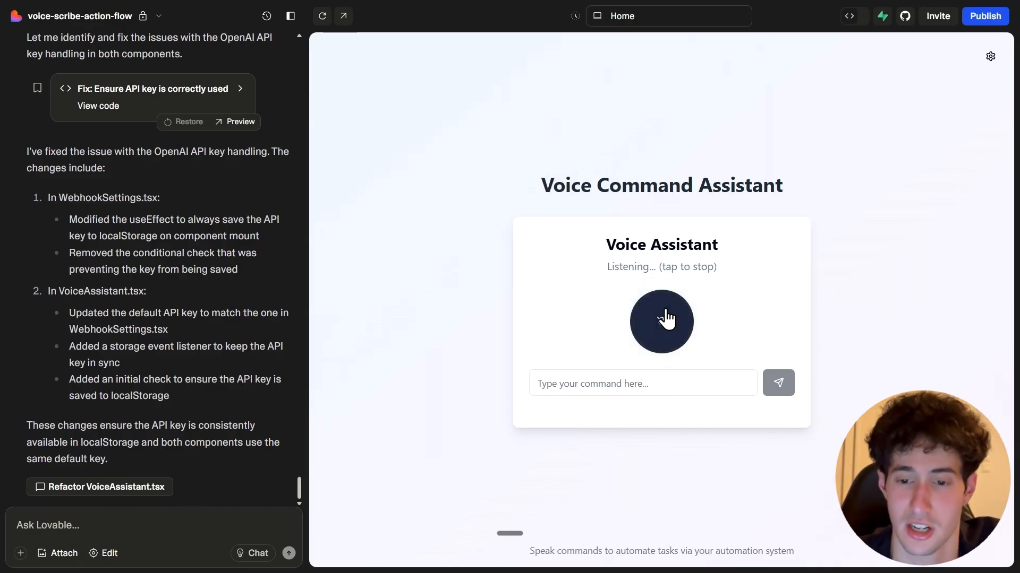
click(665, 320)
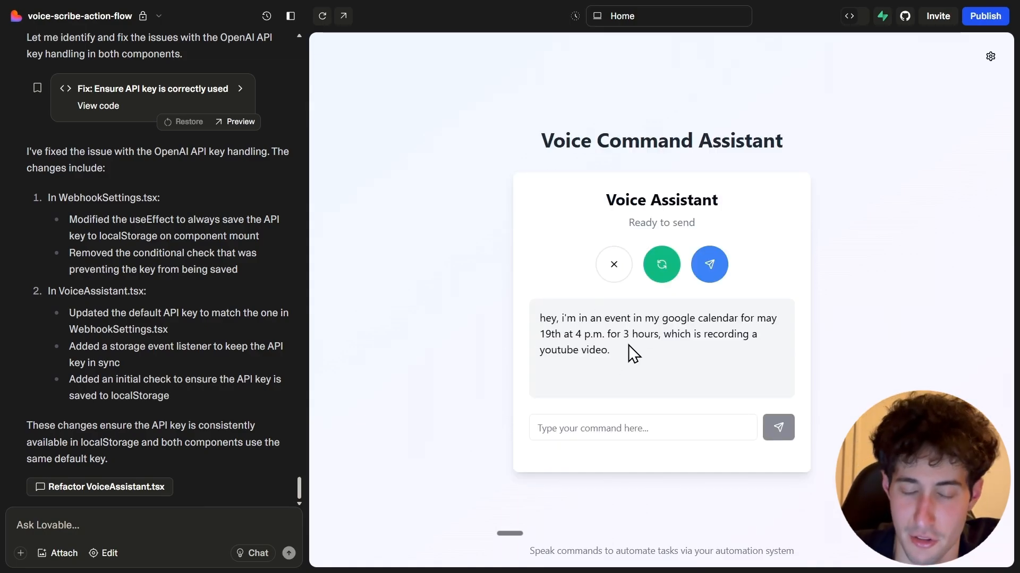
click(711, 265)
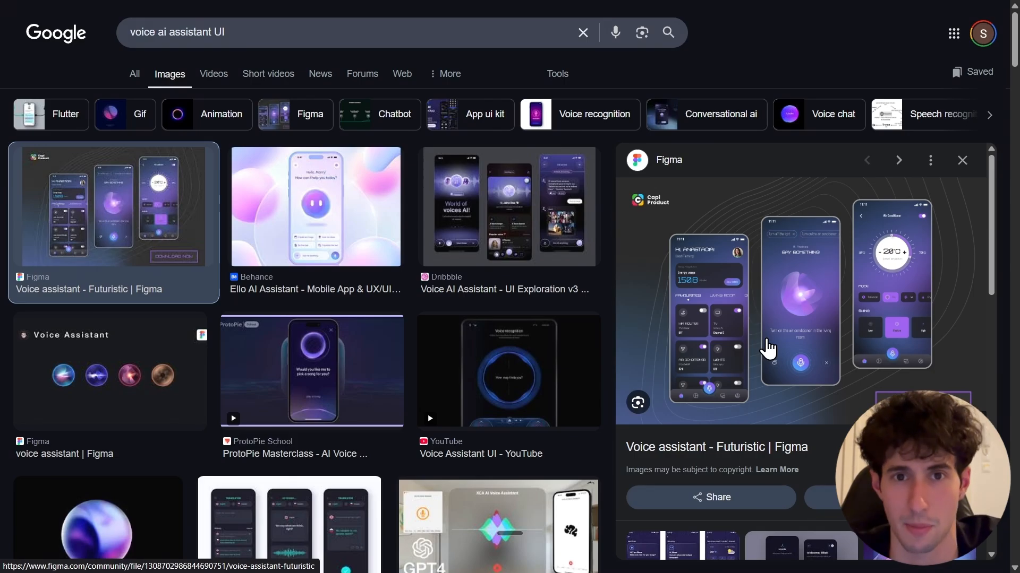
Copy the Dribbble Voice AI Assistant UI image from Google Images, attach it in Lovable and request a matching app design that keeps all current features.
key(Right)
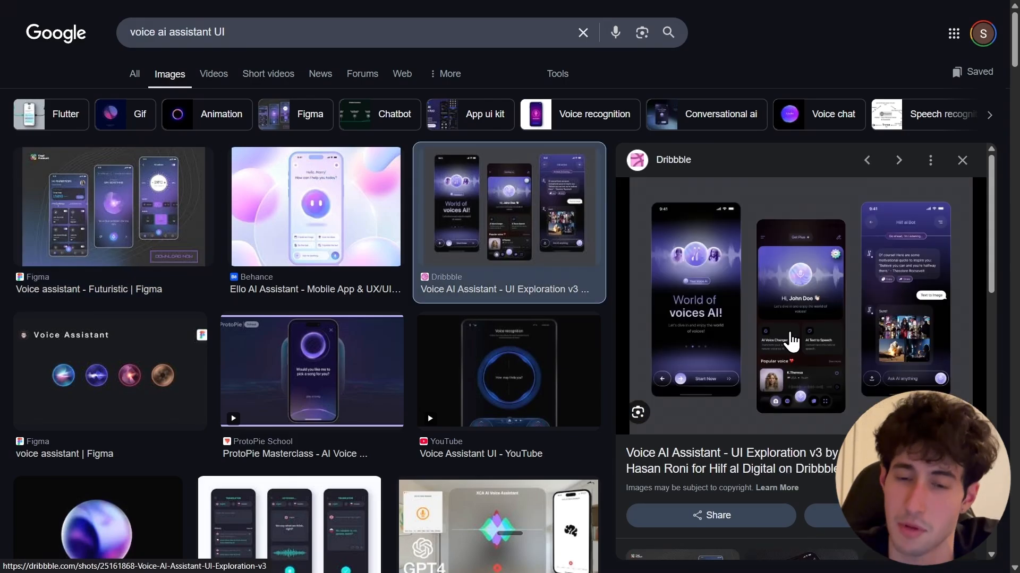
right_click(796, 282)
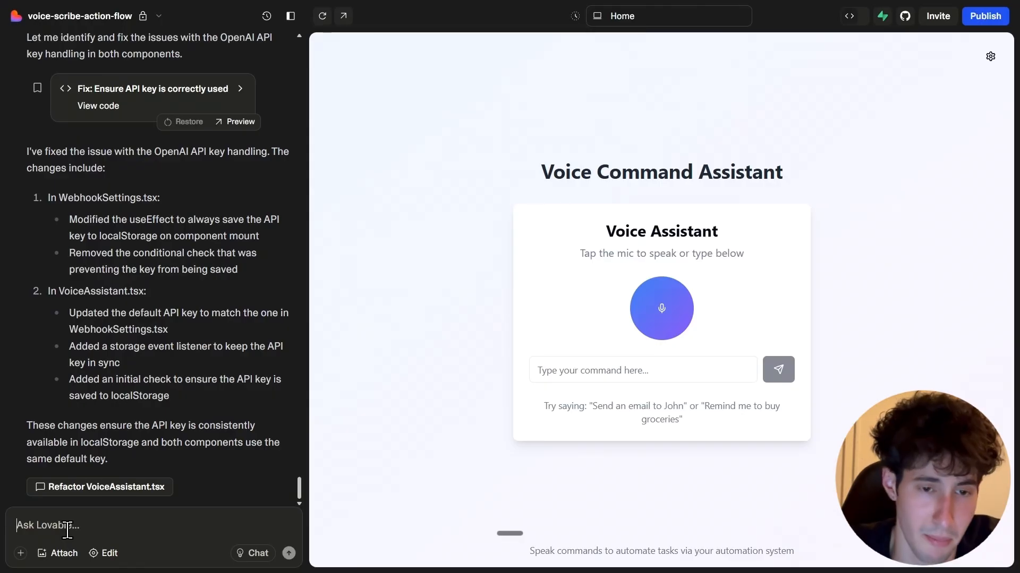
key(super+v)
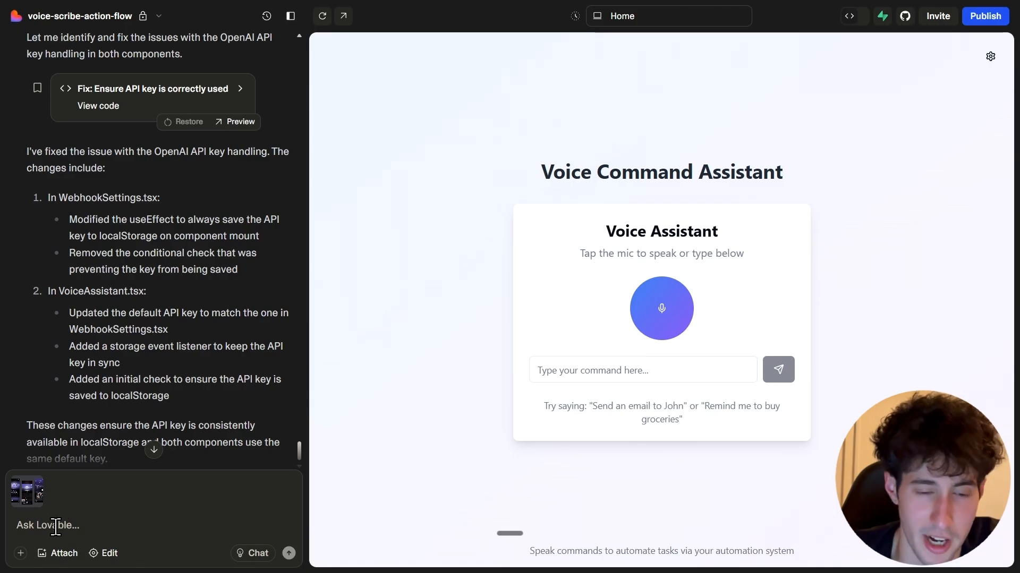
text(Hey, I want you to make our app look just like the way this app looks. Make sure you don't change any of the features that we currently have.  If you want to add in some more features from this app, feel free to do so, but don't change anything we have already done.)
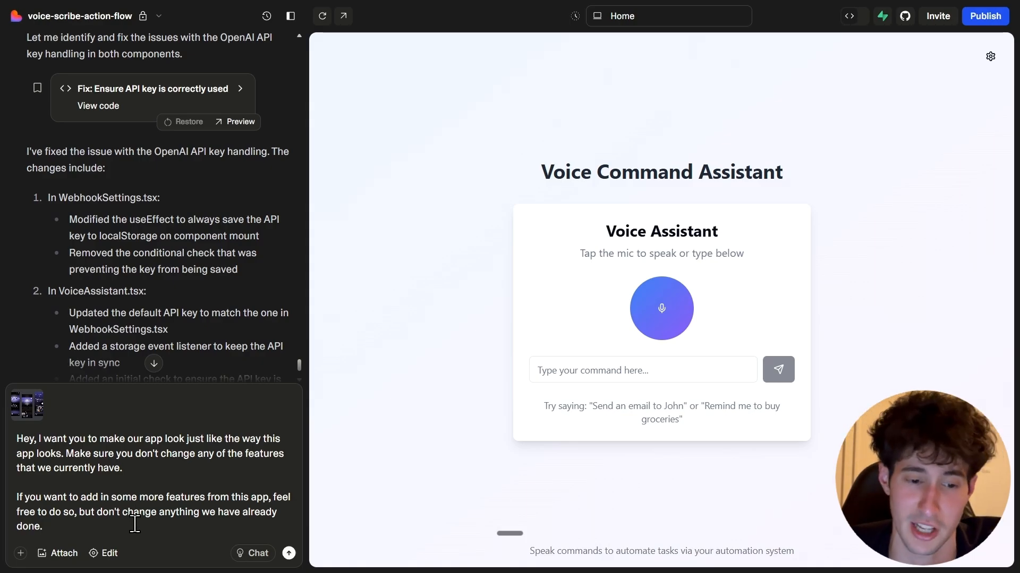
key(Return)
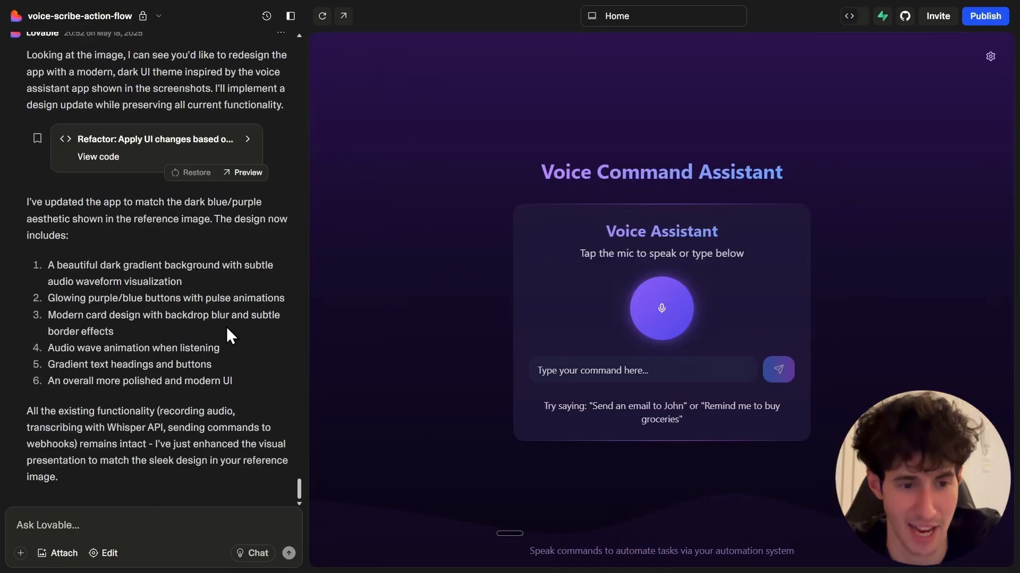
Compare the redesigned app with the reference image in the chat, and try the command field with sample text before clearing it.
scroll(213, 297, up, 10)
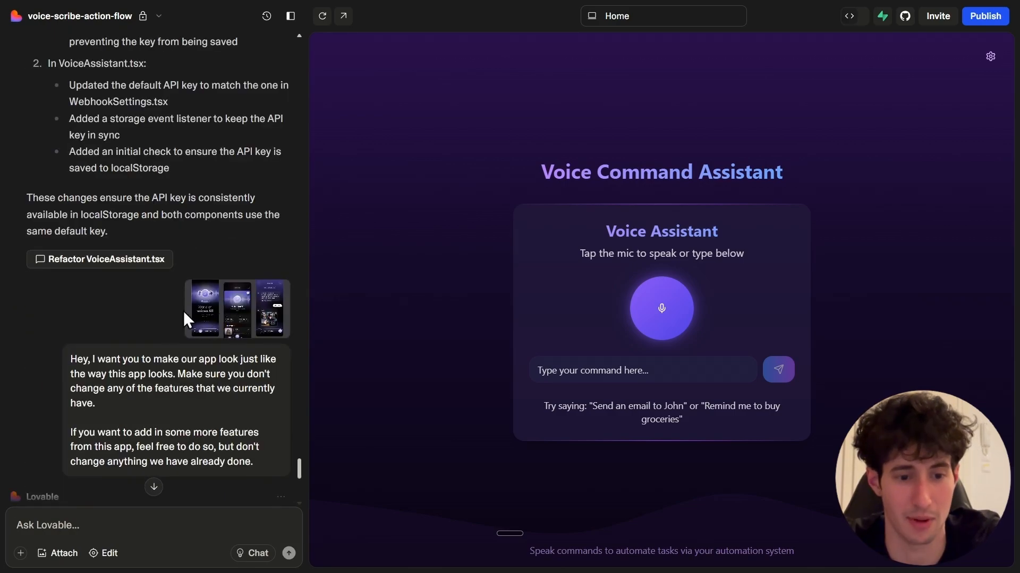
scroll(208, 319, down, 3)
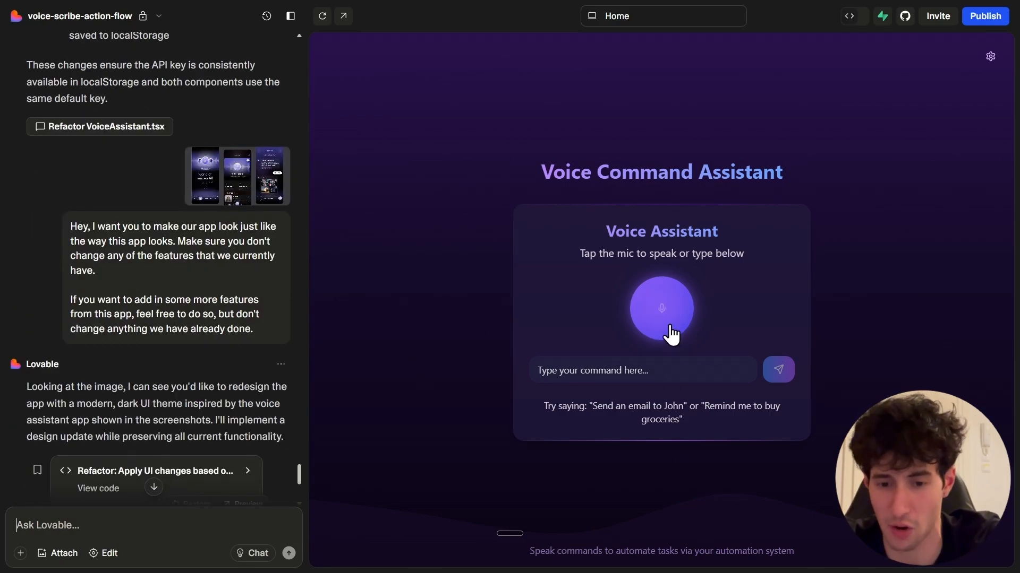
click(649, 368)
text(dfvd)
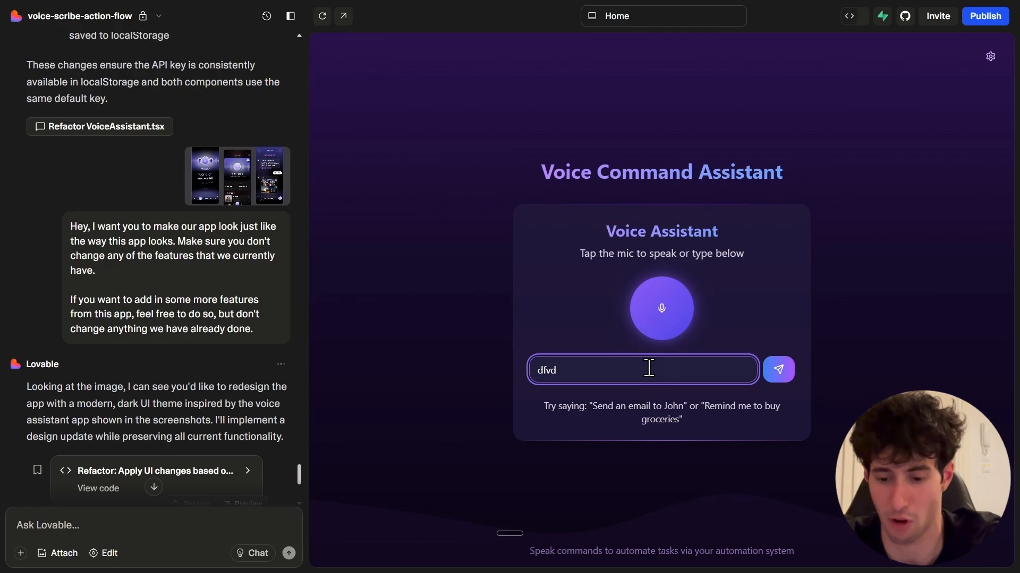
key(BackSpace)
key(BackSpace)
key(BackSpace)
key(BackSpace)
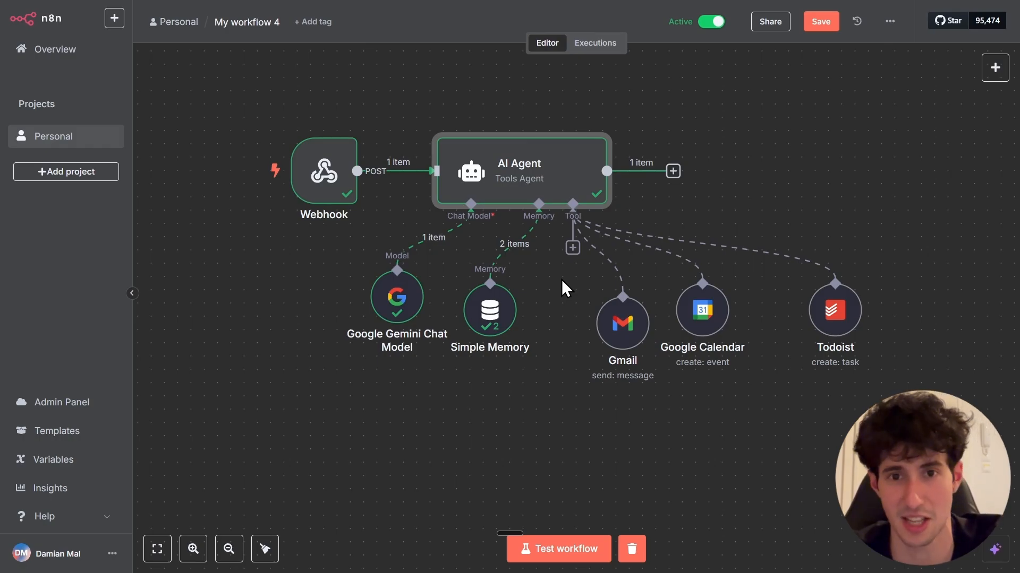
Switch to n8n and reposition the Gmail, Google Calendar and Todoist tool nodes slightly farther from the AI Agent.
drag(630, 326, 630, 338)
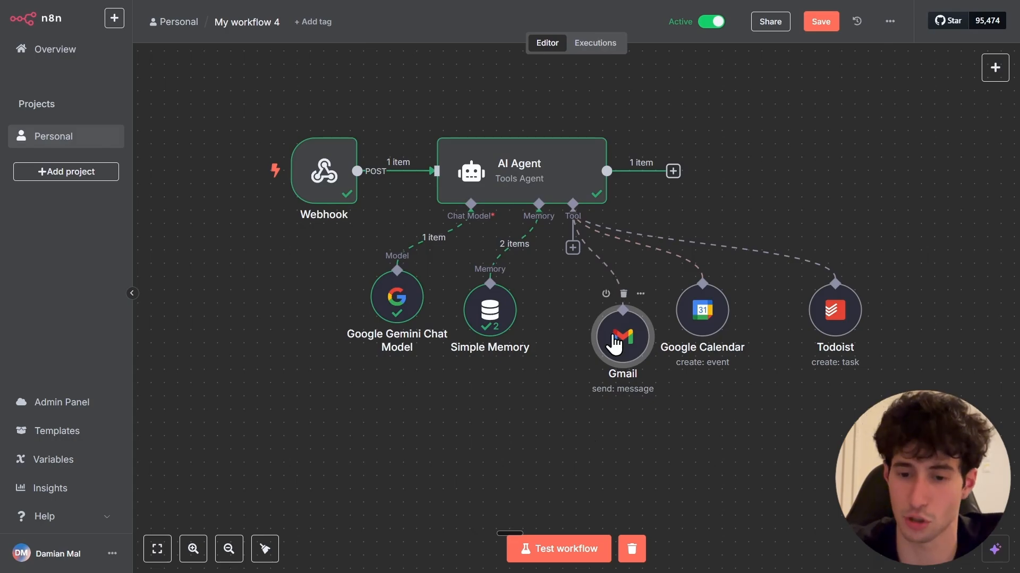
drag(720, 327, 746, 340)
drag(850, 319, 876, 332)
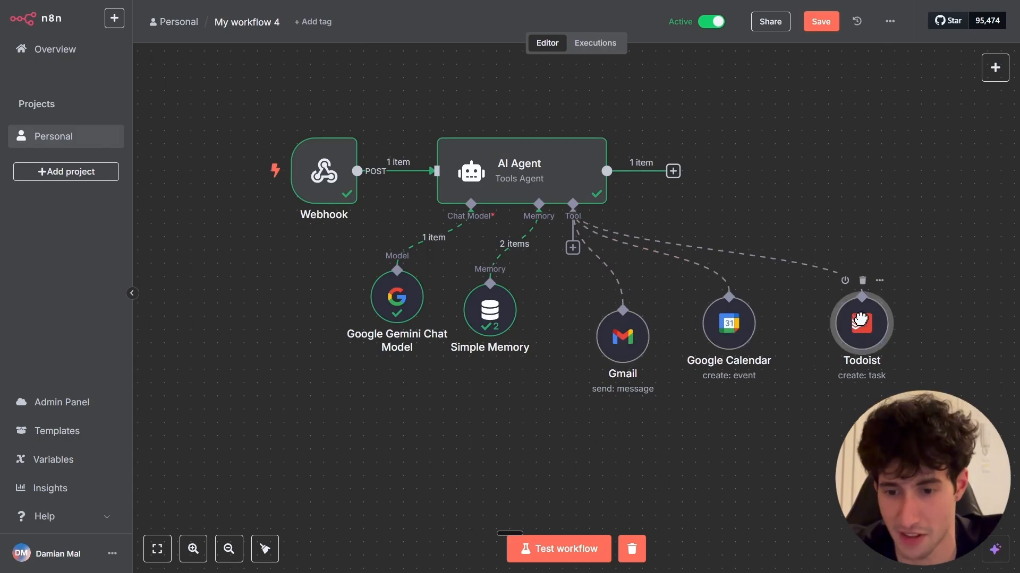